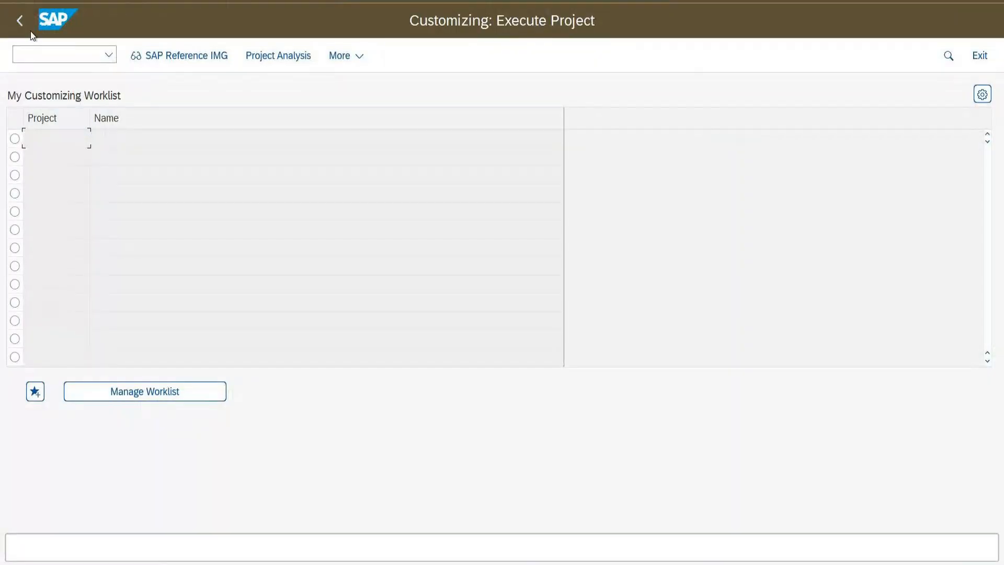
Start VA01 with order type ZORL for sold-to party 132
{"action": "left_click", "coordinate": [31, 26]}
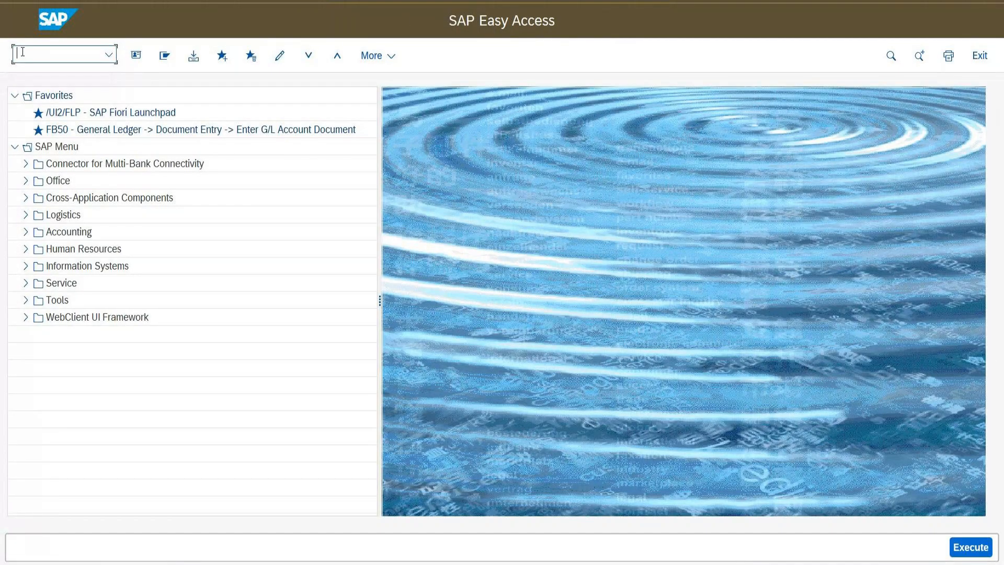
{"action": "type", "text": "va01"}
{"action": "key", "text": "Return"}
{"action": "type", "text": "zorl"}
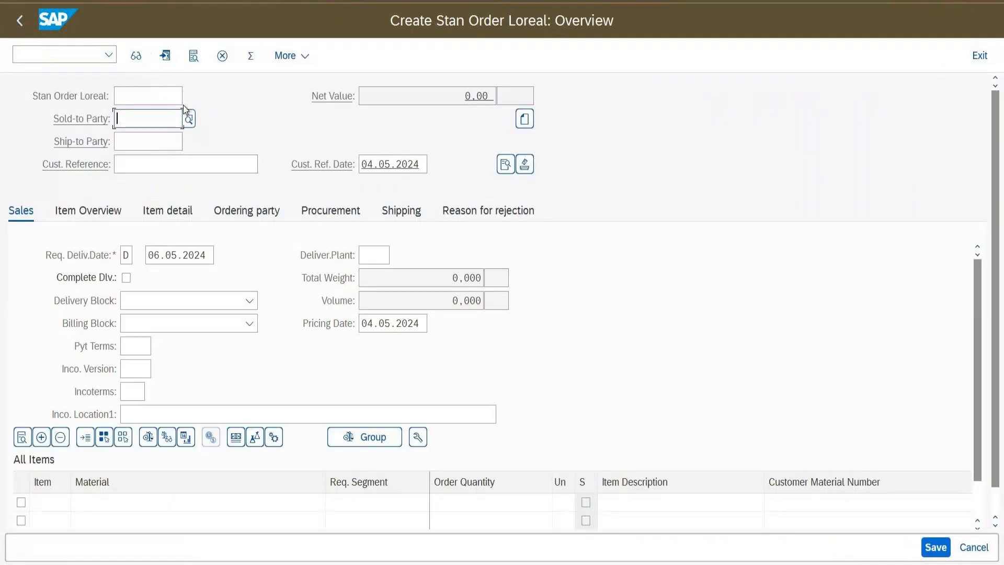
{"action": "type", "text": "132"}
Enter customer reference 'Orderfor Levers-00001' with reference date 01.05.2024
{"action": "left_click", "coordinate": [166, 170]}
{"action": "left_click", "coordinate": [161, 164]}
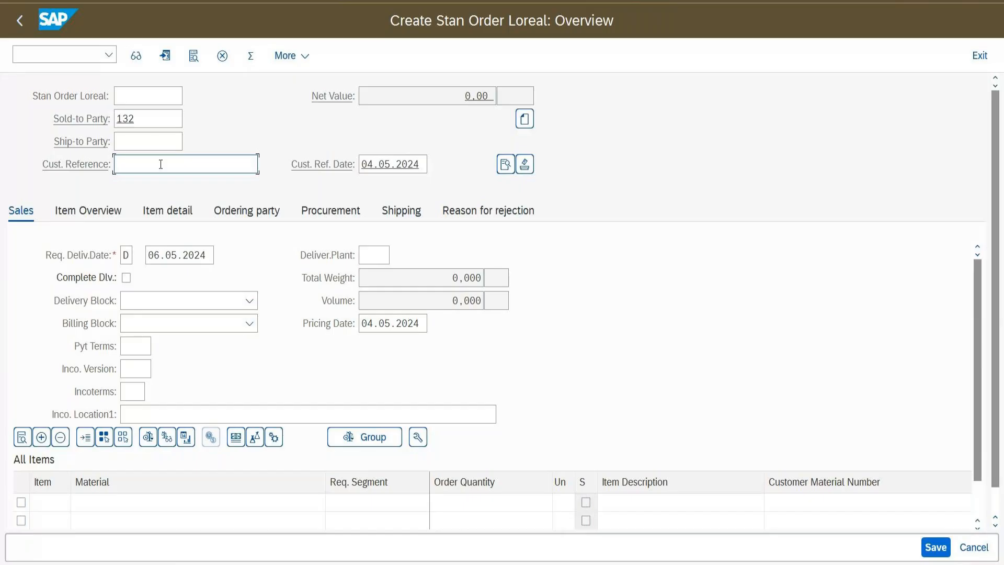
{"action": "type", "text": "Orderfor Livers-00001"}
{"action": "left_click", "coordinate": [394, 164]}
{"action": "left_click", "coordinate": [433, 164]}
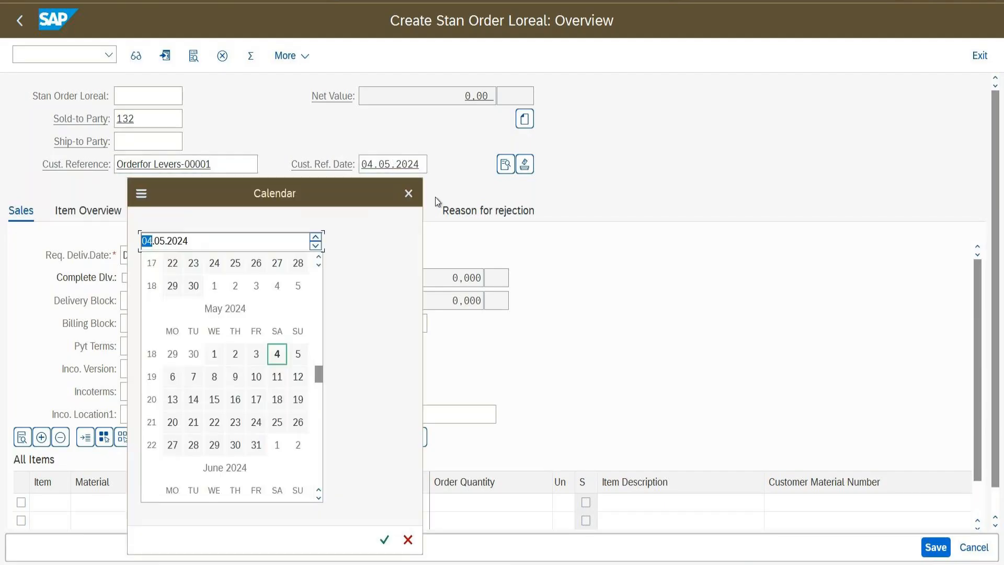
{"action": "double_click", "coordinate": [217, 354]}
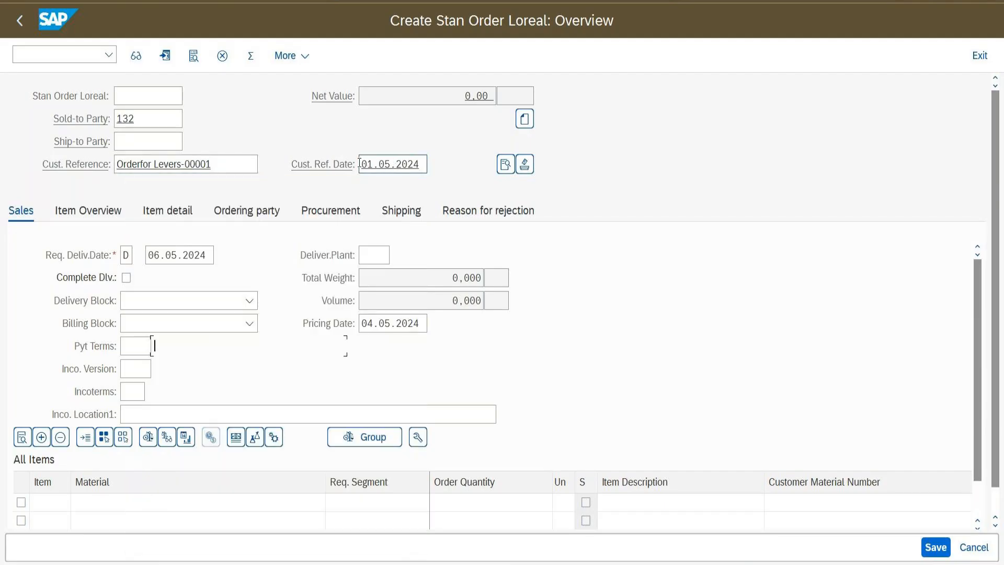
{"action": "left_click", "coordinate": [190, 170]}
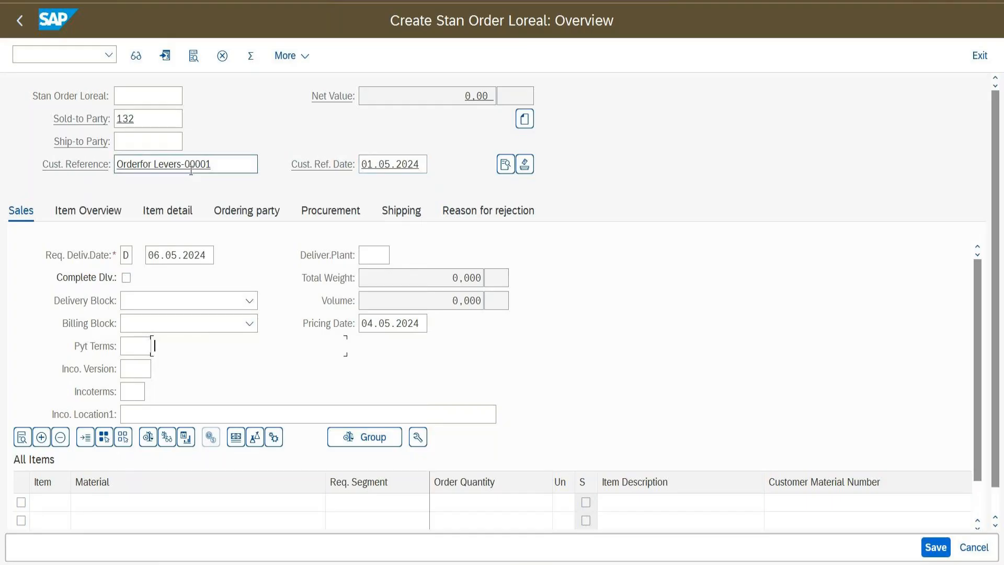
Add FG-GARNIEROIL with quantity 100 as item 10, dismiss the popup, and view the Item Overview
{"action": "left_click", "coordinate": [402, 166]}
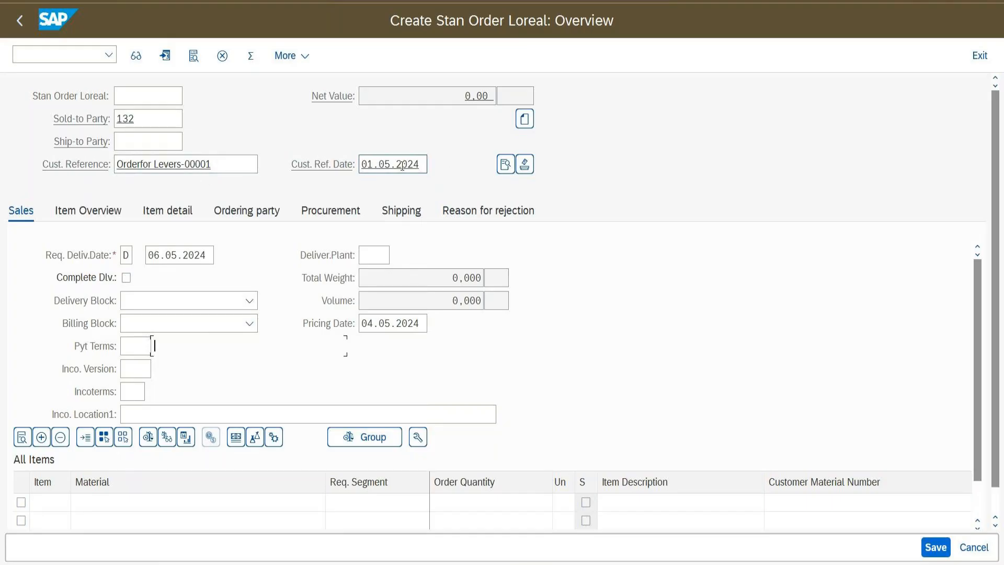
{"action": "left_click", "coordinate": [183, 505]}
{"action": "left_click", "coordinate": [178, 503]}
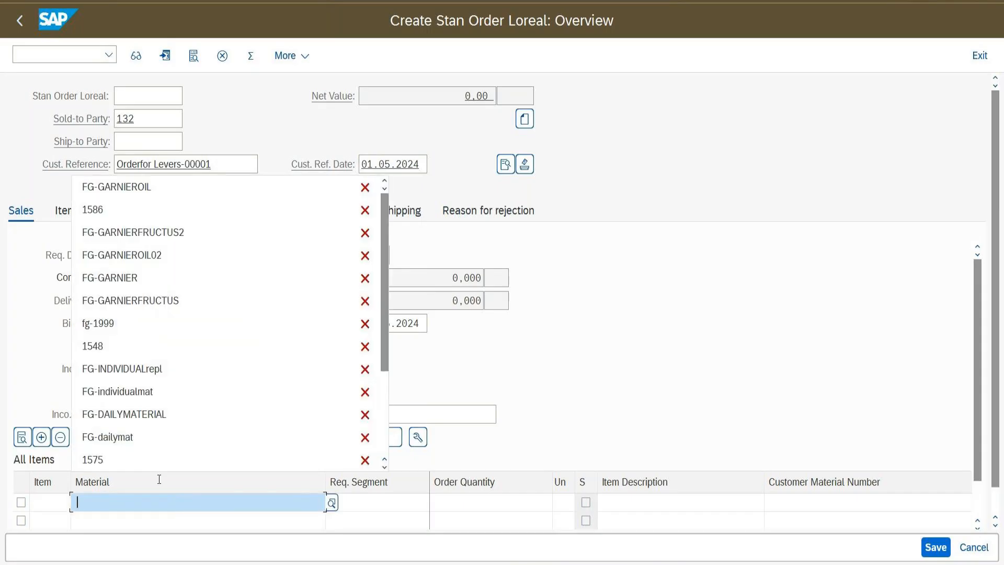
{"action": "left_click", "coordinate": [128, 186]}
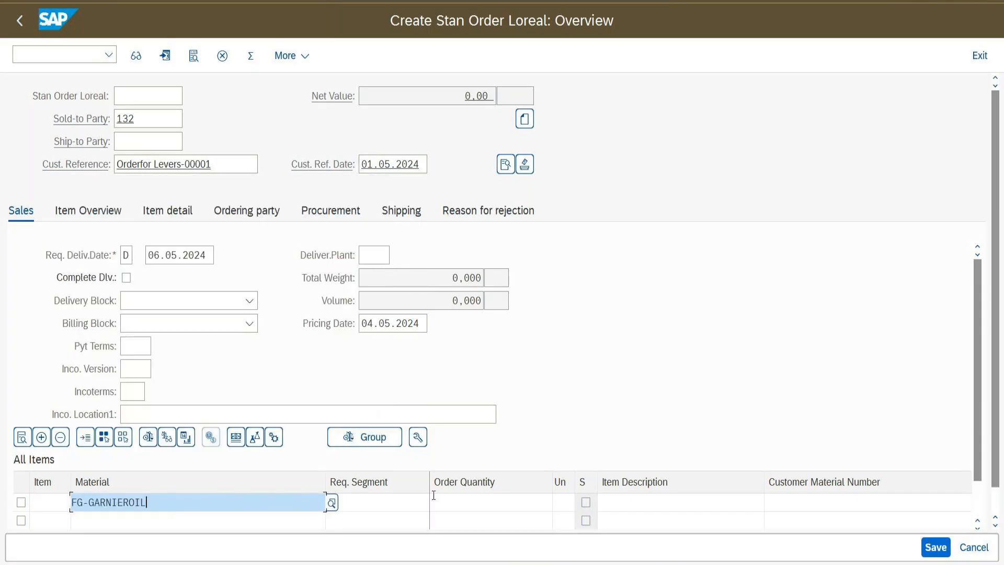
{"action": "left_click", "coordinate": [471, 501]}
{"action": "type", "text": "100"}
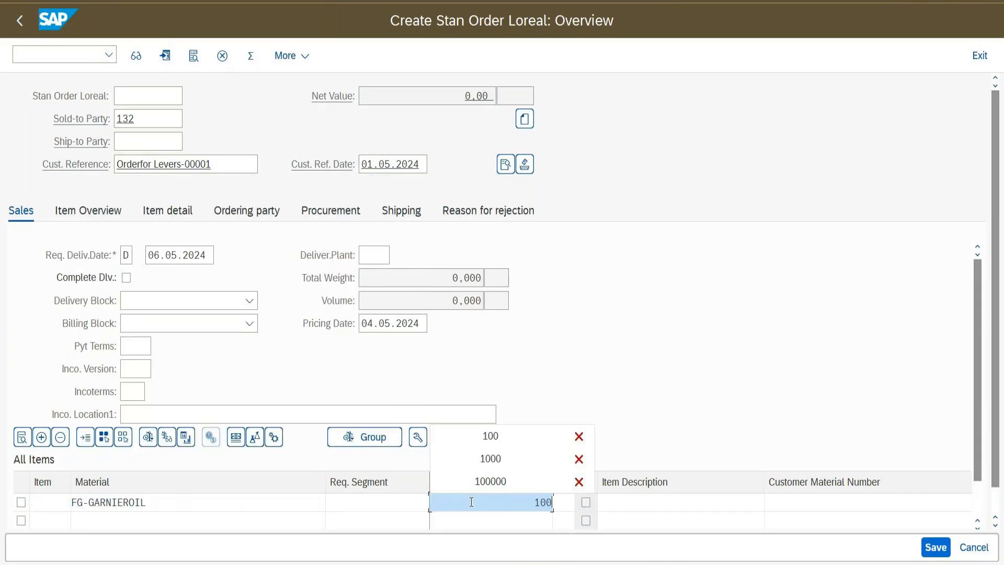
{"action": "key", "text": "Return"}
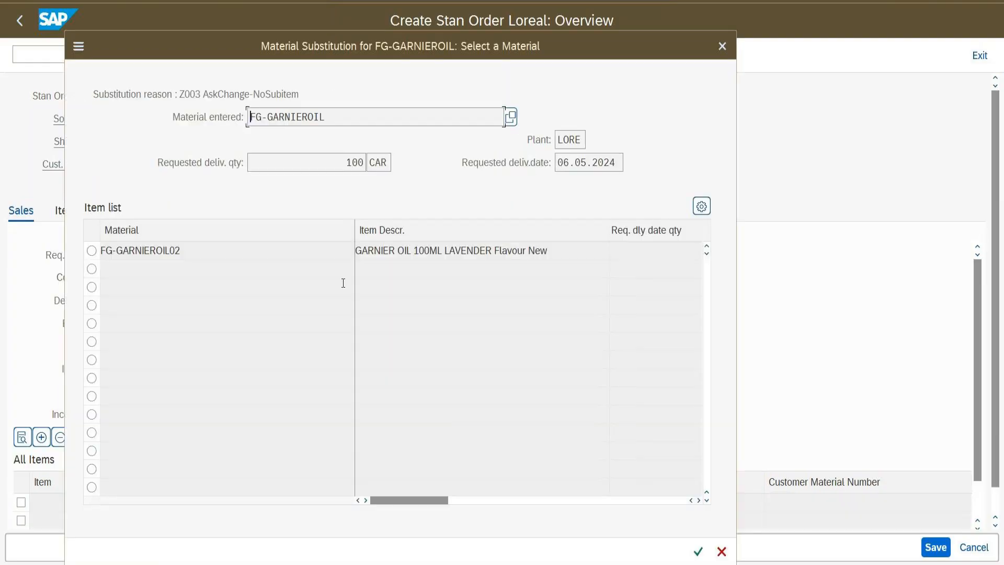
{"action": "left_click", "coordinate": [721, 551]}
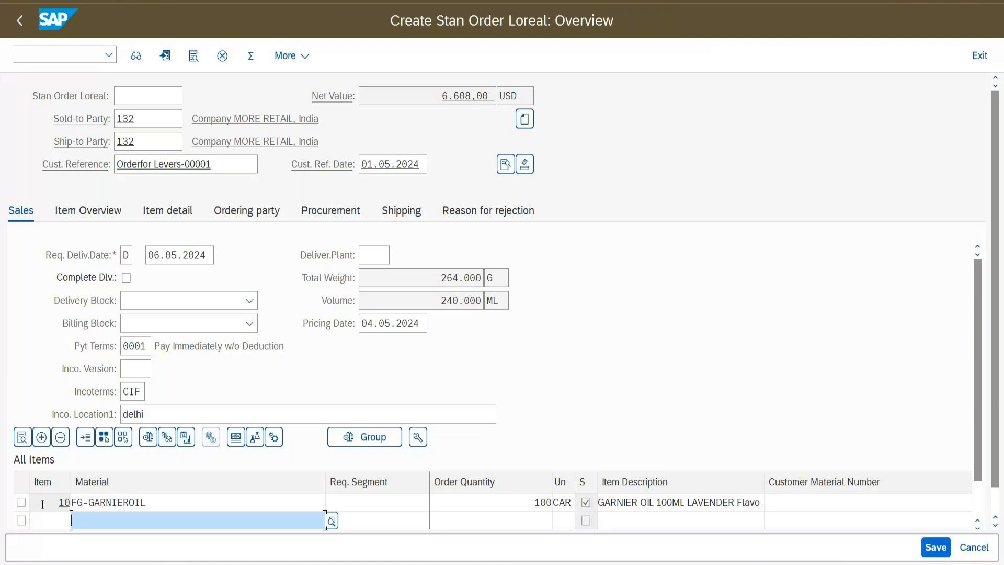
{"action": "left_click", "coordinate": [89, 218]}
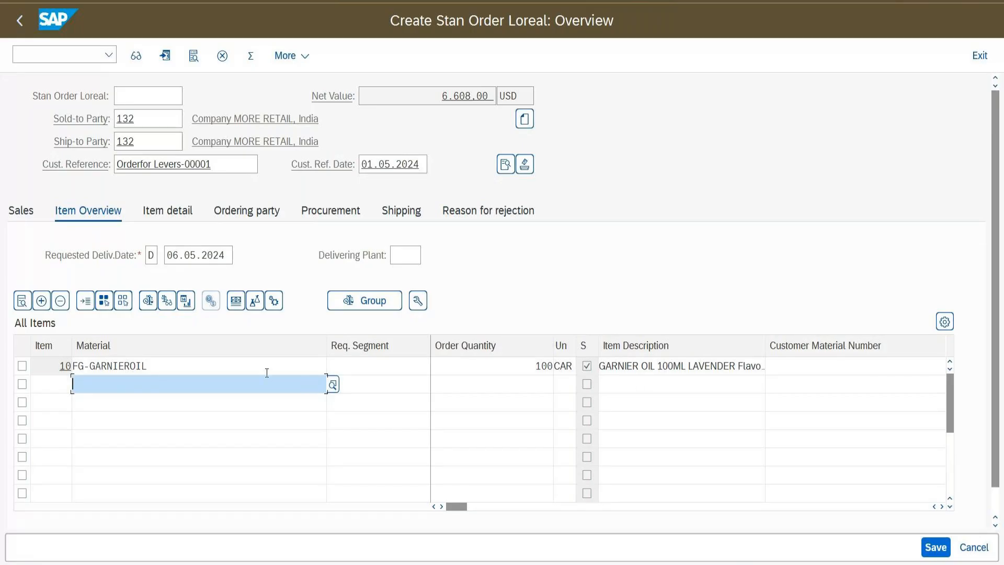
{"action": "left_click", "coordinate": [22, 366]}
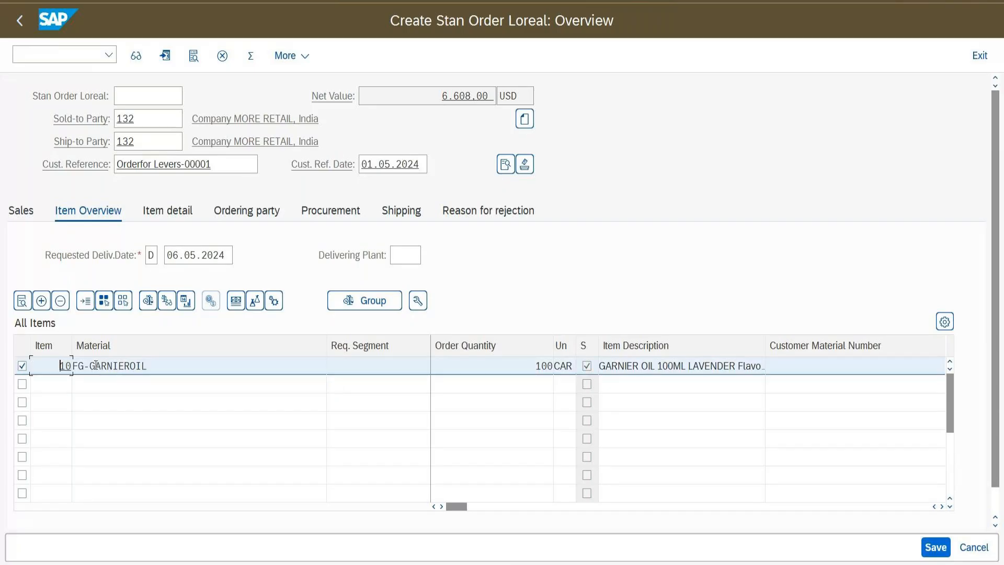
{"action": "left_click", "coordinate": [186, 302]}
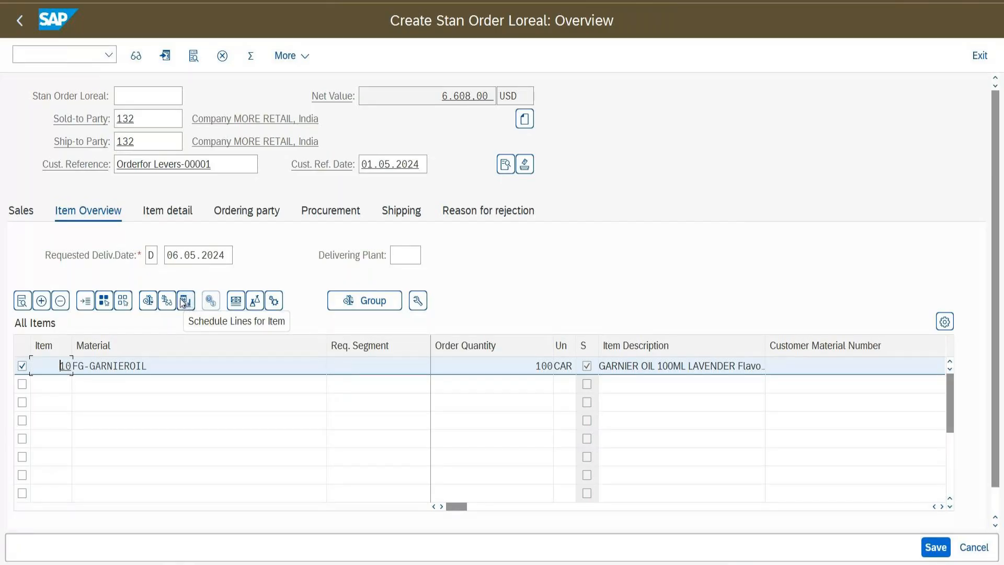
{"action": "left_click", "coordinate": [189, 307]}
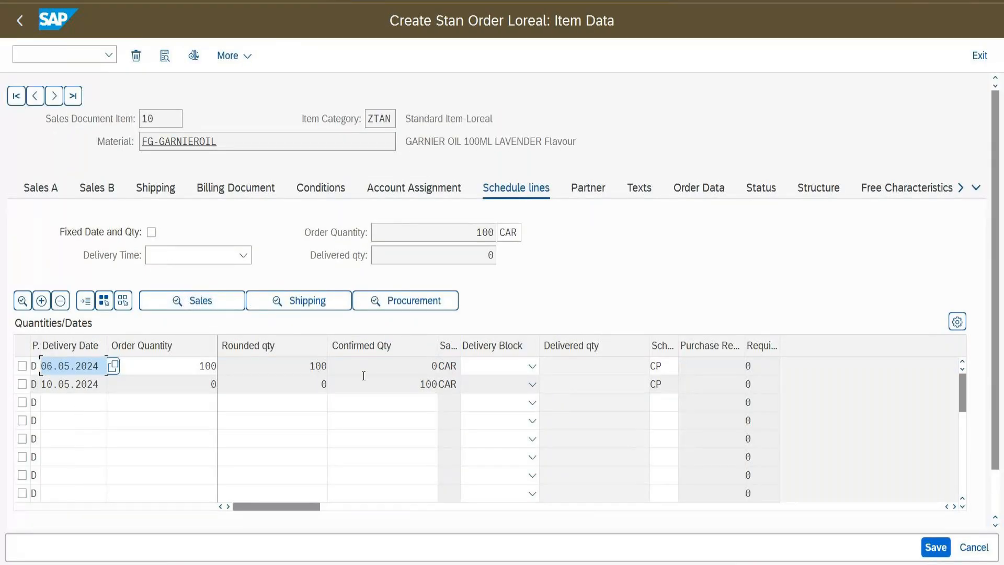
{"action": "key", "text": "Tab"}
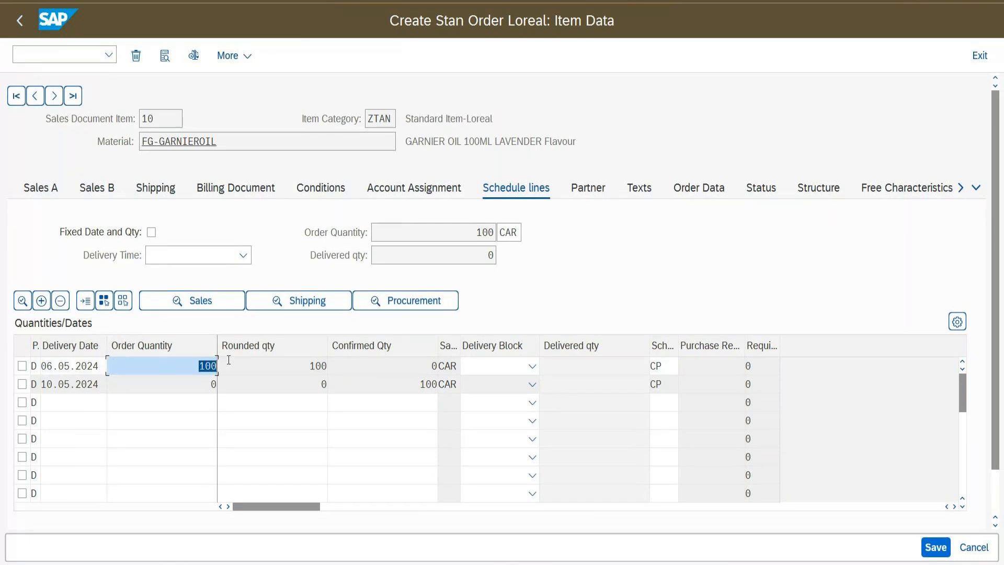
{"action": "key", "text": "Tab"}
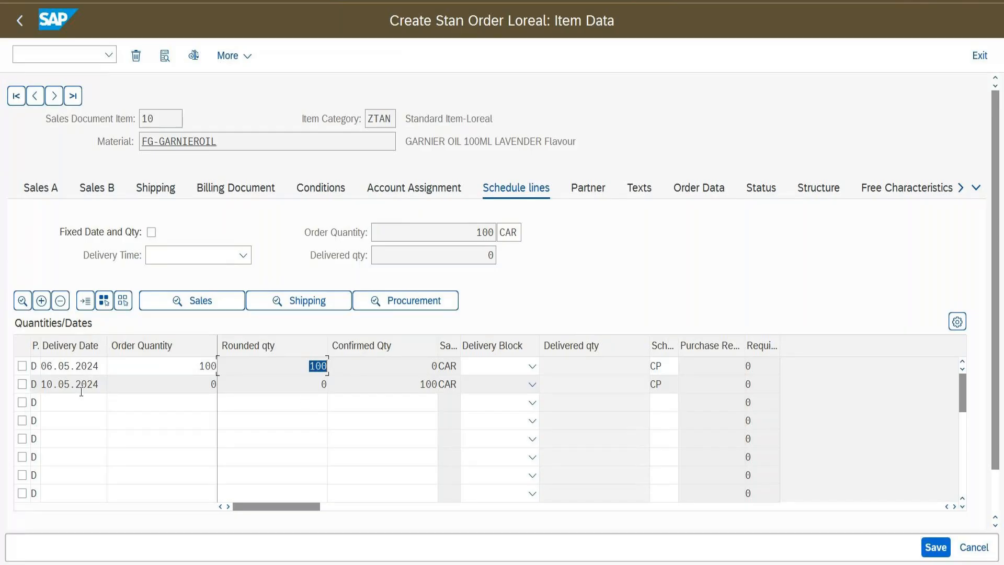
{"action": "left_click", "coordinate": [388, 379]}
{"action": "left_click", "coordinate": [83, 366]}
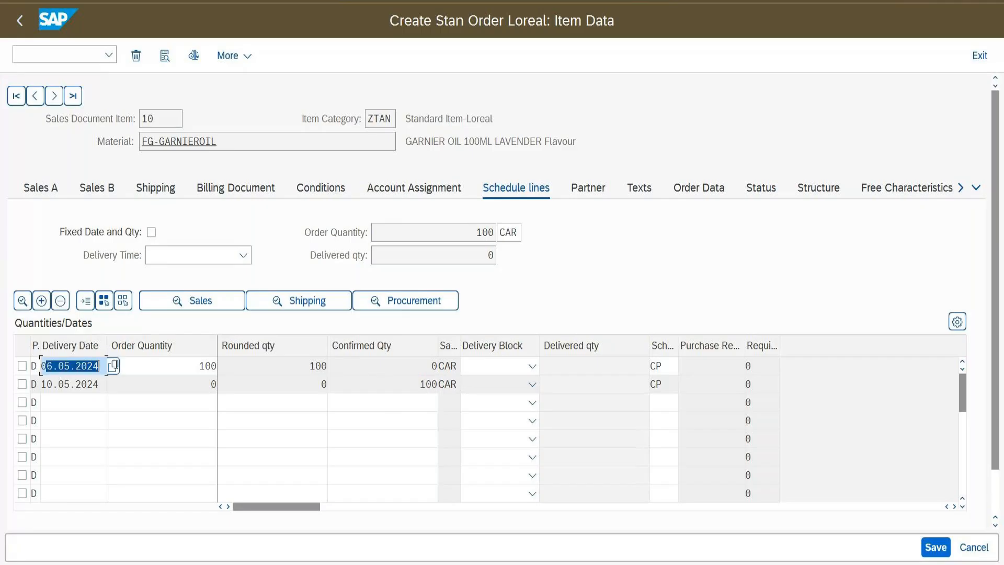
{"action": "left_click", "coordinate": [42, 385]}
{"action": "left_click_drag", "start_coordinate": [42, 384], "coordinate": [100, 385]}
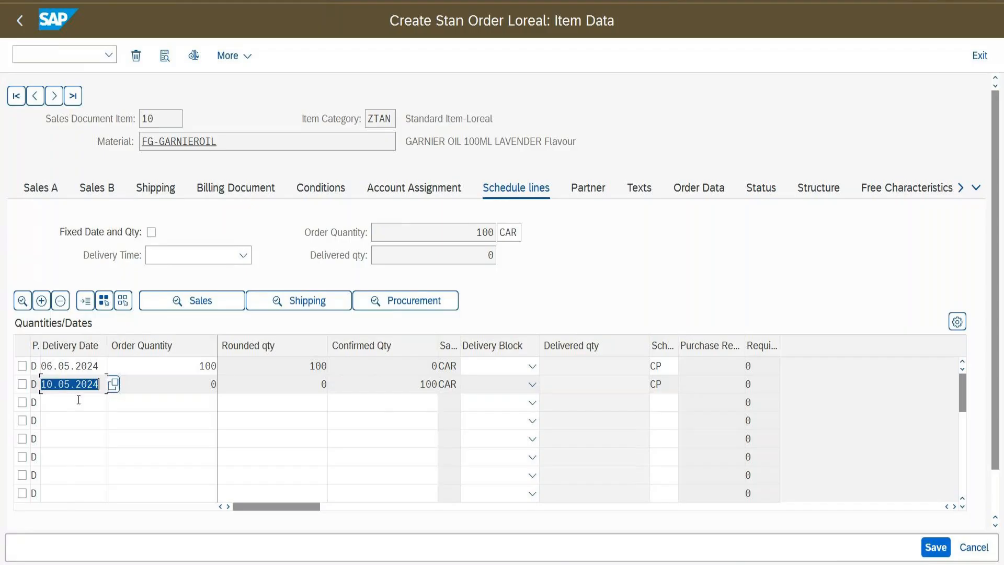
{"action": "left_click_drag", "start_coordinate": [394, 385], "coordinate": [457, 385]}
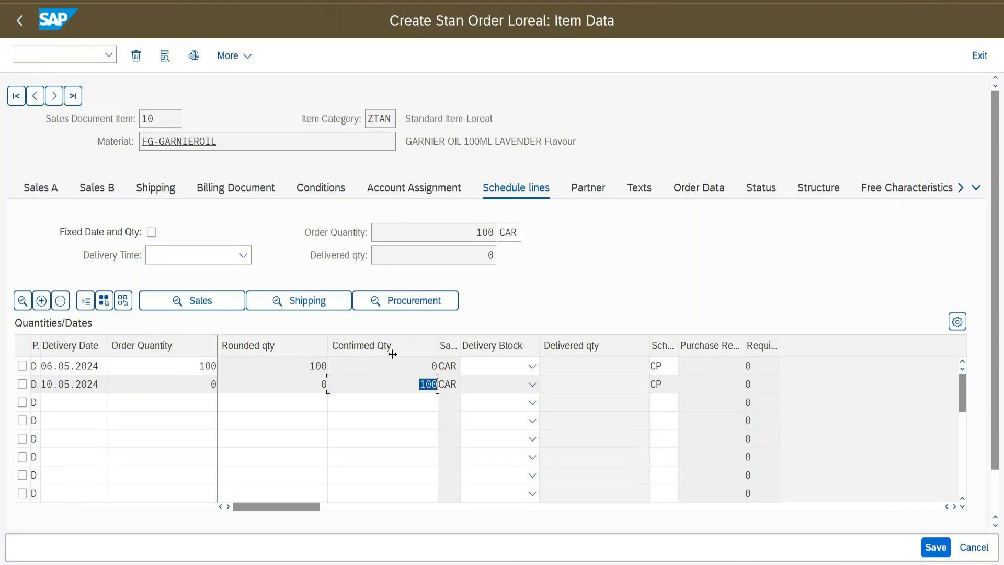
{"action": "left_click", "coordinate": [404, 364]}
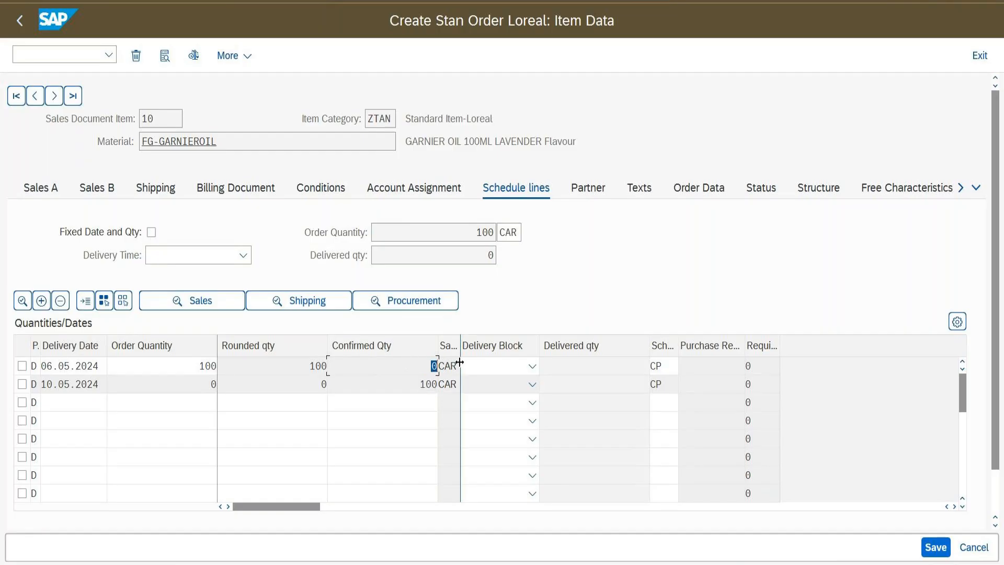
{"action": "left_click_drag", "start_coordinate": [460, 364], "coordinate": [493, 364]}
{"action": "left_click", "coordinate": [467, 366]}
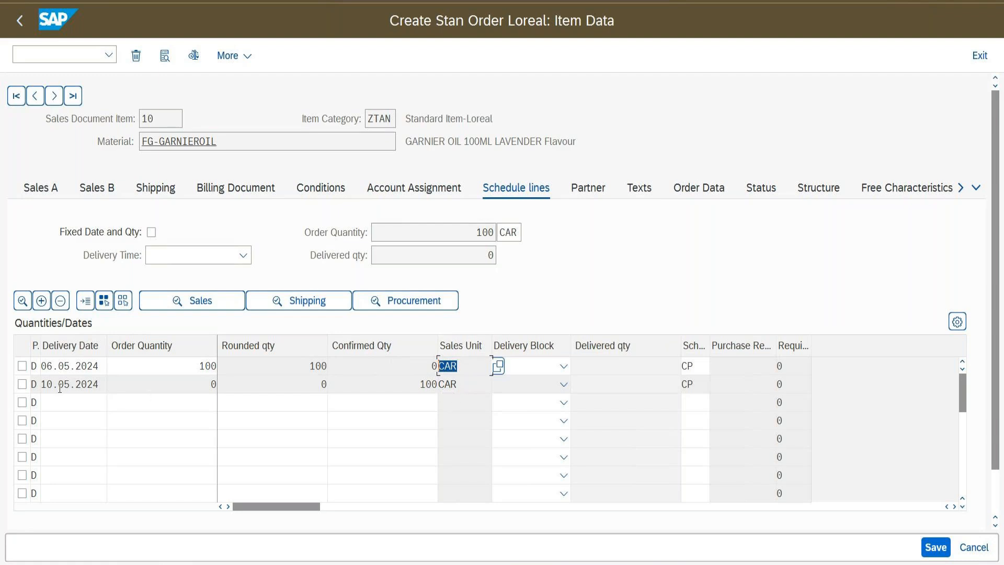
{"action": "left_click", "coordinate": [389, 383]}
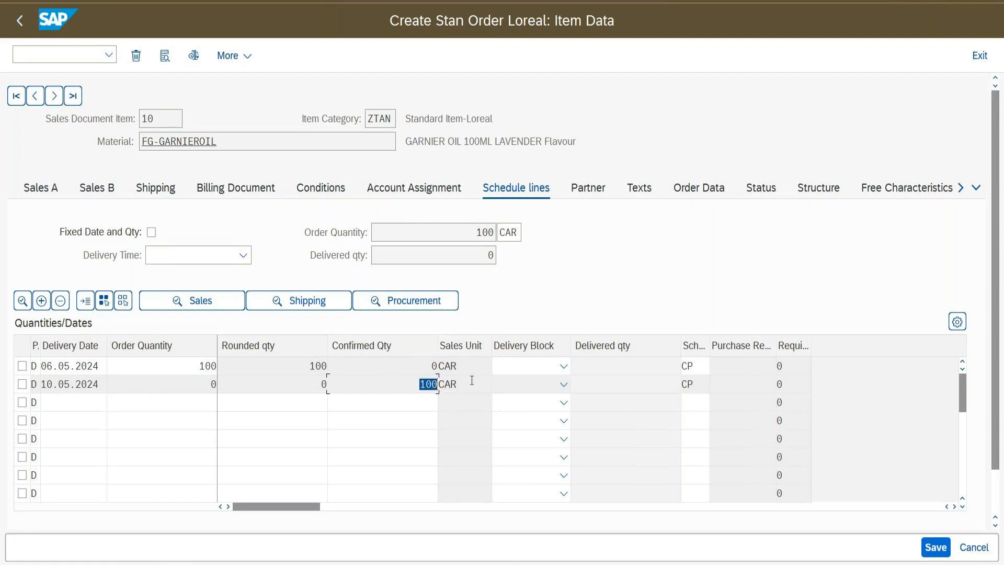
{"action": "left_click", "coordinate": [438, 384]}
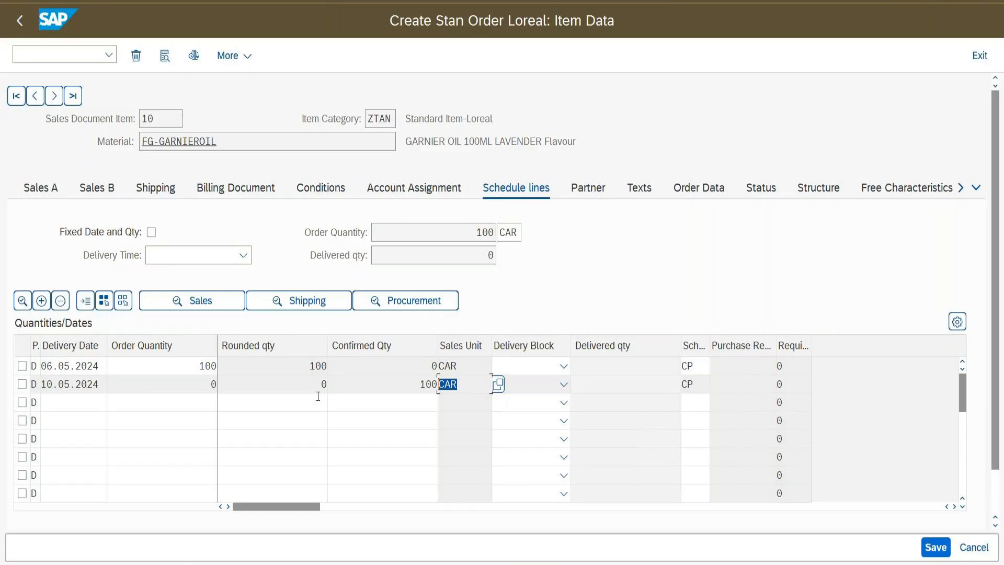
{"action": "left_click", "coordinate": [19, 22]}
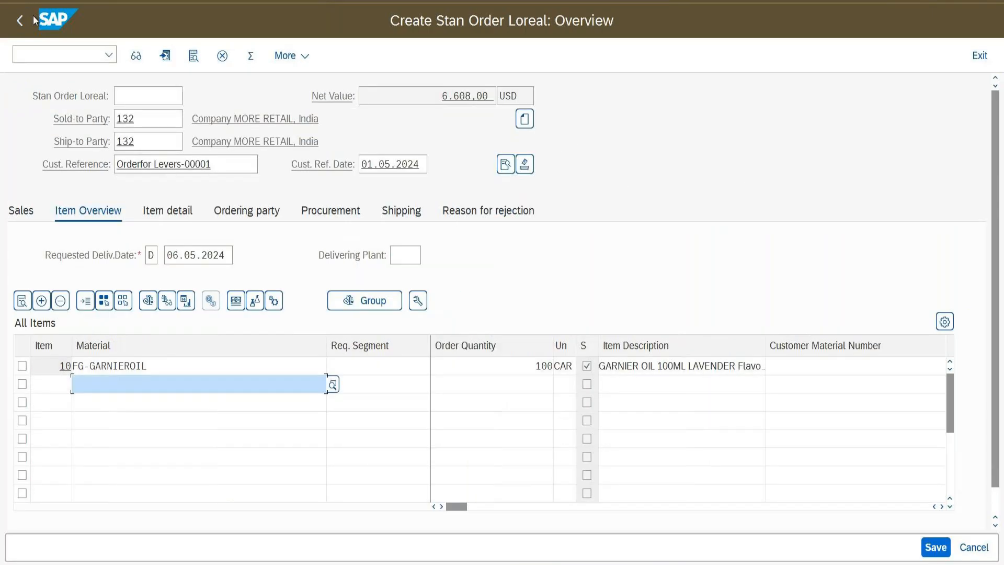
{"action": "left_click", "coordinate": [632, 1]}
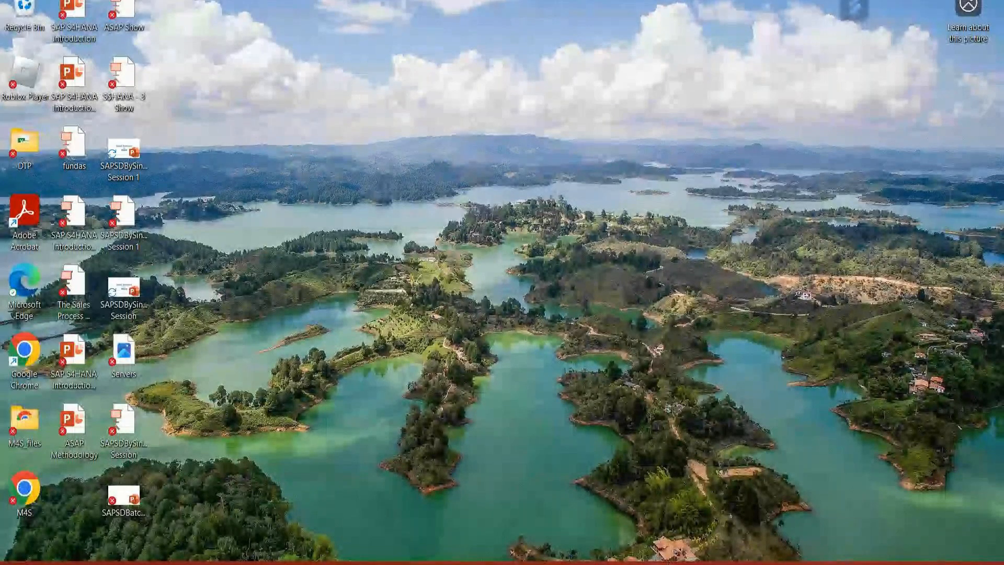
{"action": "mouse_move", "coordinate": [662, 564]}
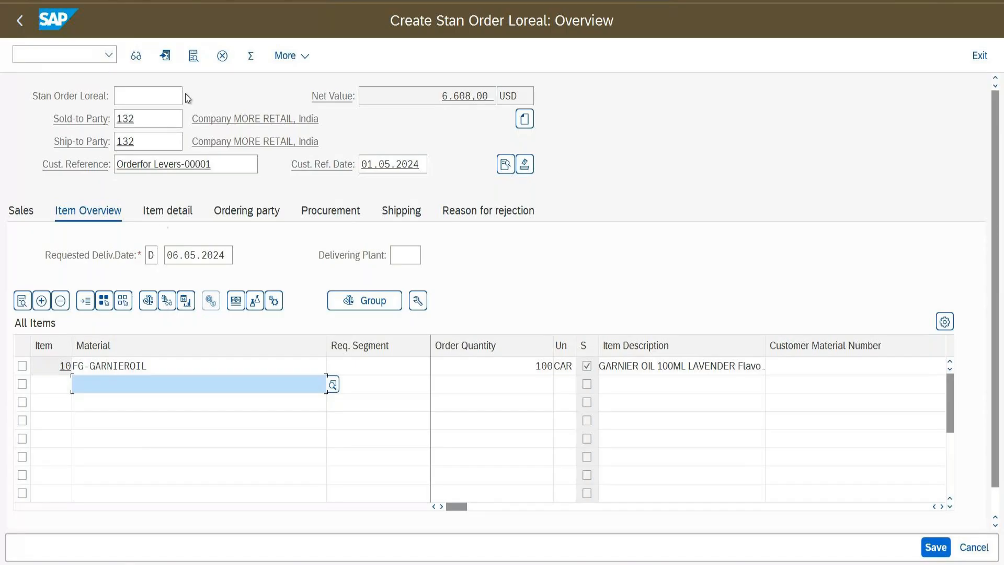
Save the order and start the next one for sold-to 132 with reference Orderfor Levers-00001
{"action": "left_click", "coordinate": [928, 547]}
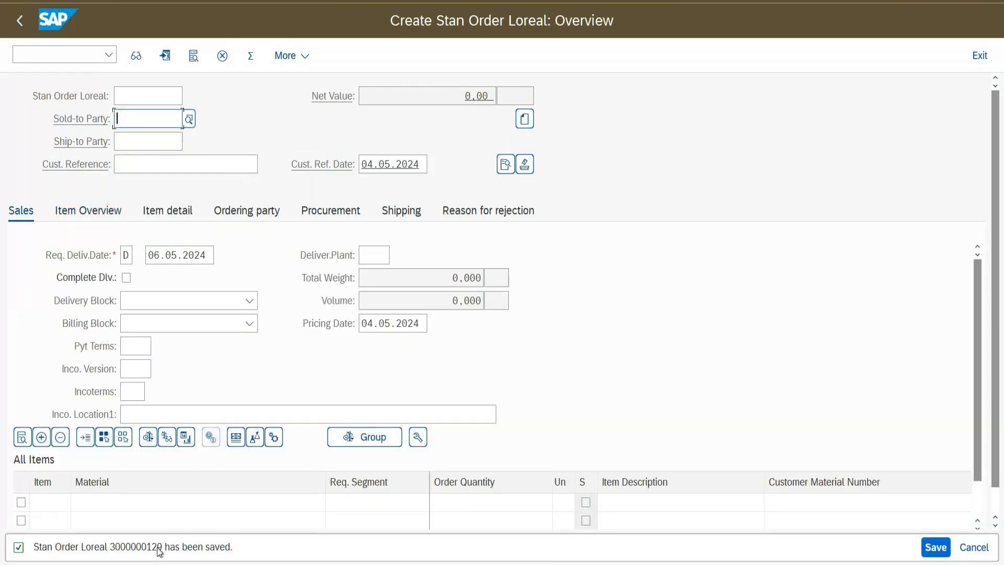
{"action": "type", "text": "1"}
{"action": "left_click", "coordinate": [143, 137]}
{"action": "left_click", "coordinate": [146, 158]}
{"action": "left_click", "coordinate": [156, 192]}
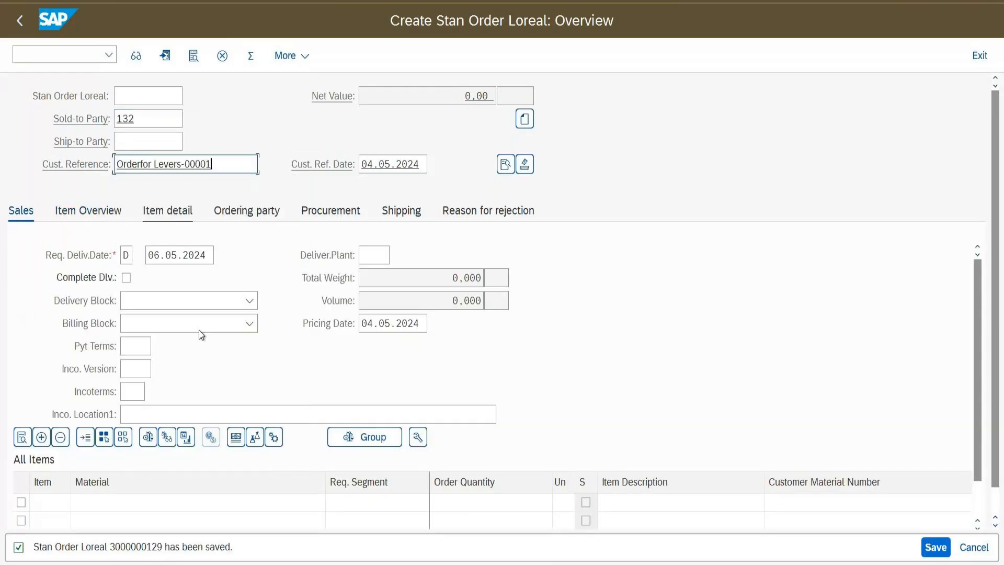
Add 1 of FG-GARNIEROIL as the first item, declining the material substitution
{"action": "left_click", "coordinate": [135, 500]}
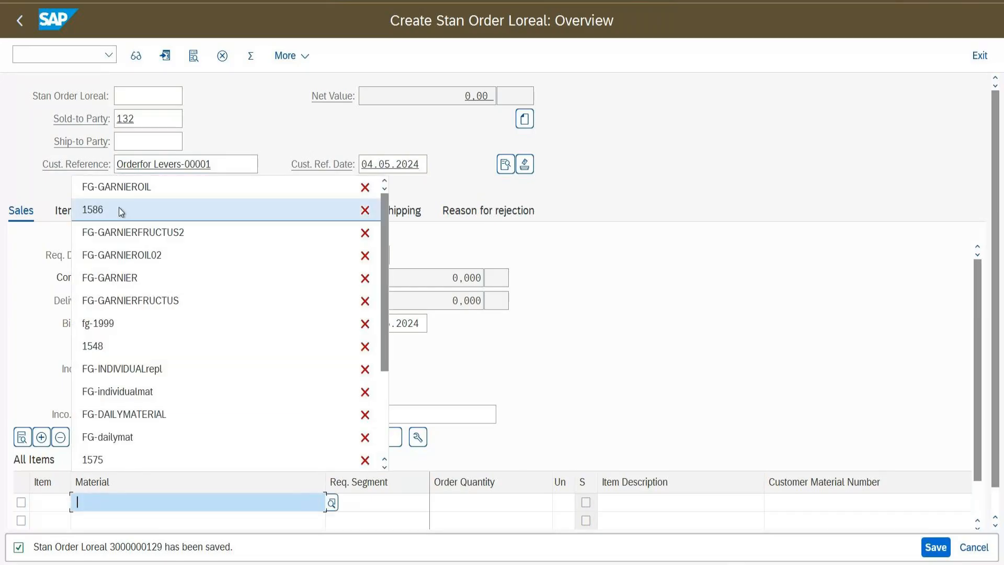
{"action": "left_click", "coordinate": [119, 187]}
{"action": "left_click", "coordinate": [489, 503]}
{"action": "type", "text": "1"}
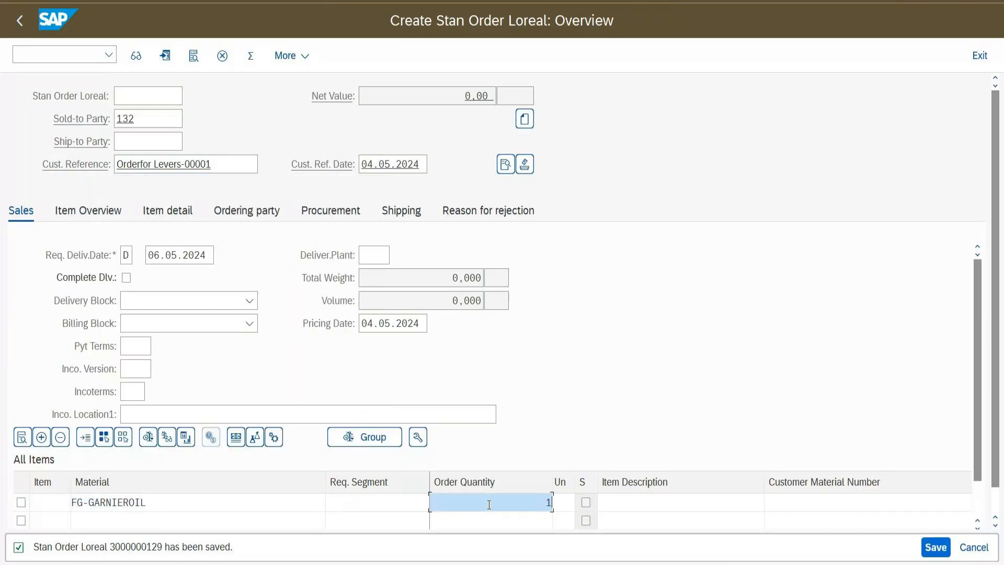
{"action": "key", "text": "Return"}
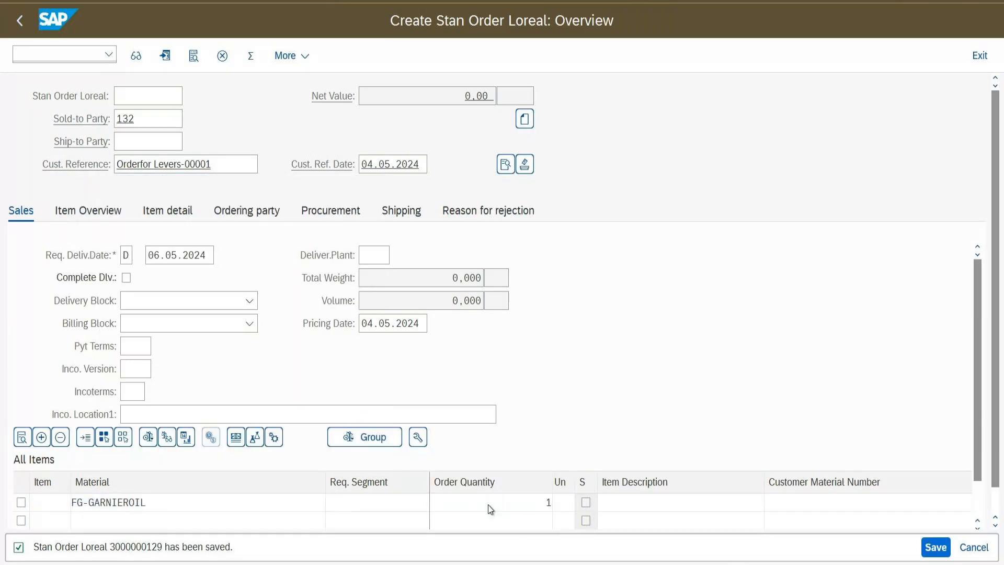
{"action": "left_click", "coordinate": [721, 551]}
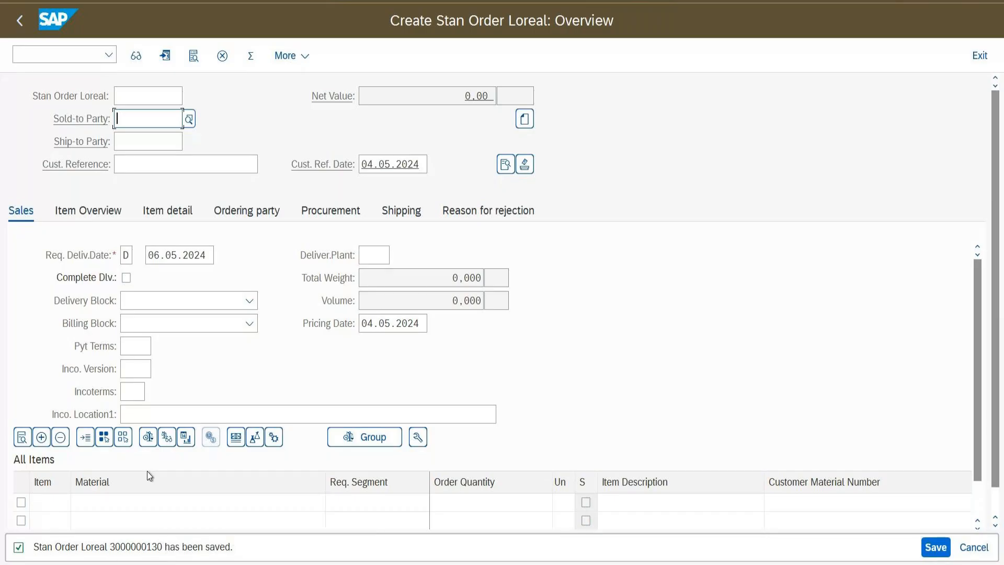
{"action": "left_click", "coordinate": [120, 96]}
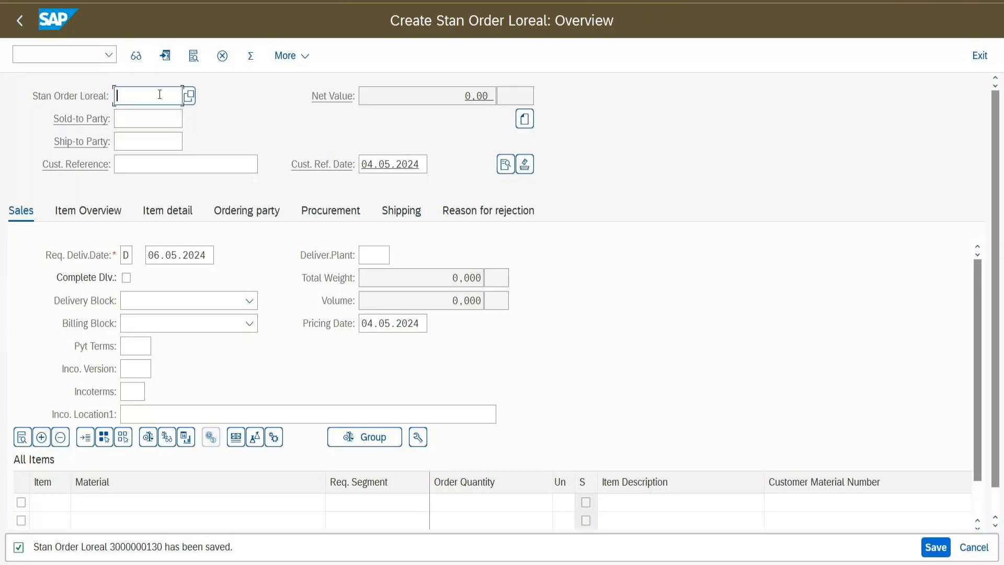
{"action": "left_click", "coordinate": [140, 119]}
{"action": "left_click", "coordinate": [134, 140]}
{"action": "left_click", "coordinate": [139, 167]}
{"action": "left_click", "coordinate": [140, 183]}
{"action": "key", "text": "Return"}
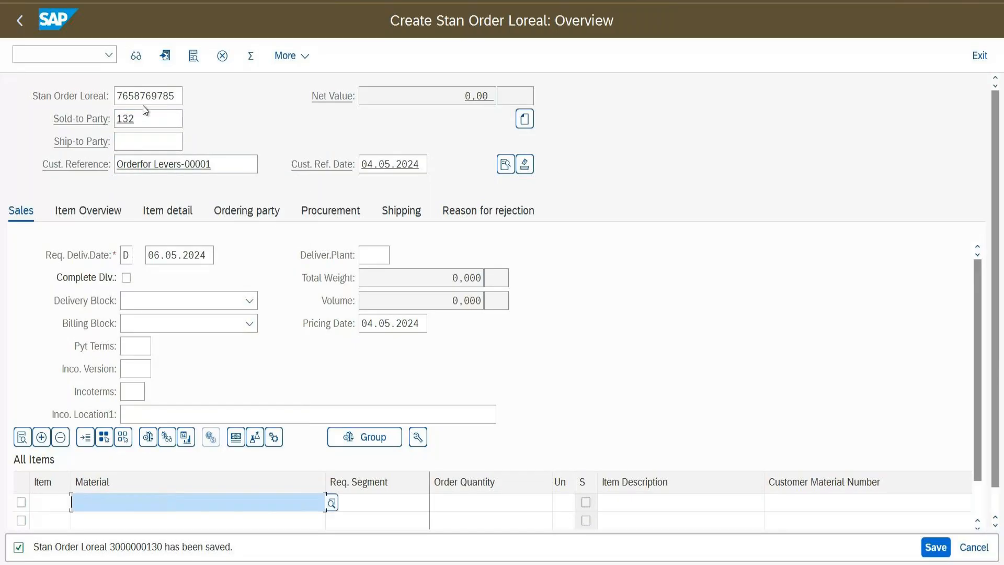
Add item FG-GARNIEROIL with quantity 1 CAR
{"action": "left_click", "coordinate": [160, 501]}
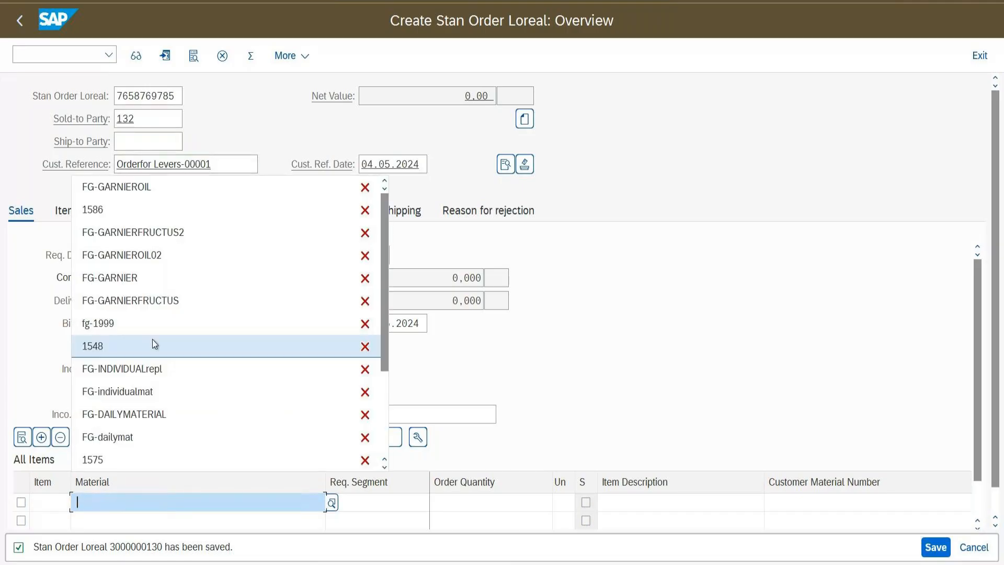
{"action": "left_click", "coordinate": [129, 191]}
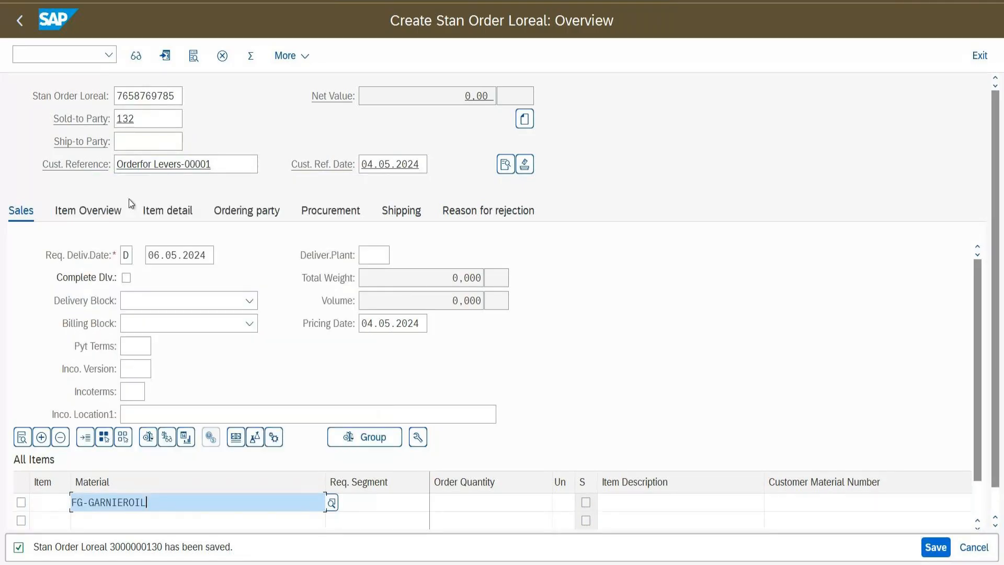
{"action": "left_click", "coordinate": [451, 503]}
{"action": "type", "text": "1"}
{"action": "key", "text": "Tab"}
{"action": "type", "text": "car"}
{"action": "key", "text": "Return"}
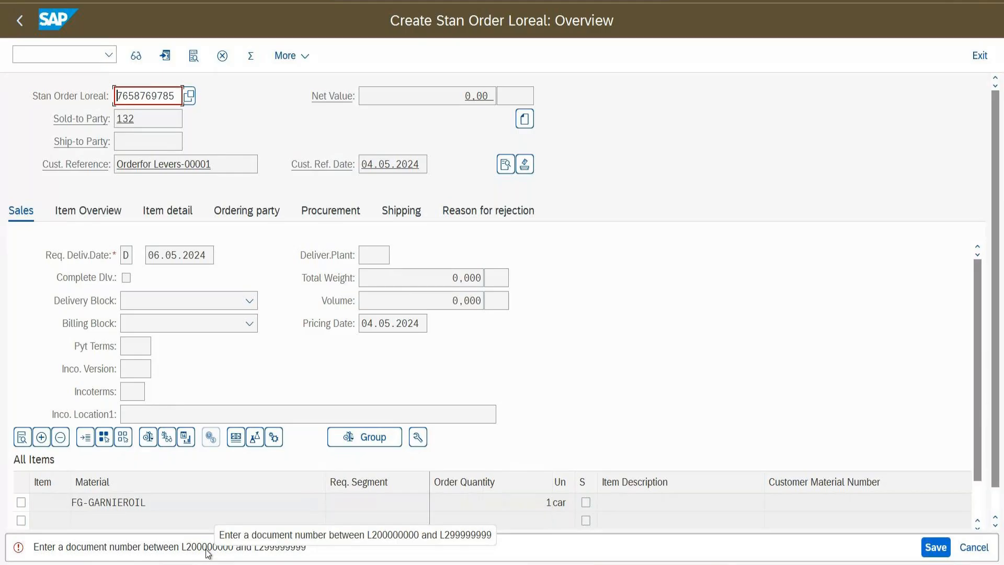
Replace the rejected order number with L200000005 and resubmit the order
{"action": "key", "text": "ctrl+a"}
{"action": "key", "text": "BackSpace"}
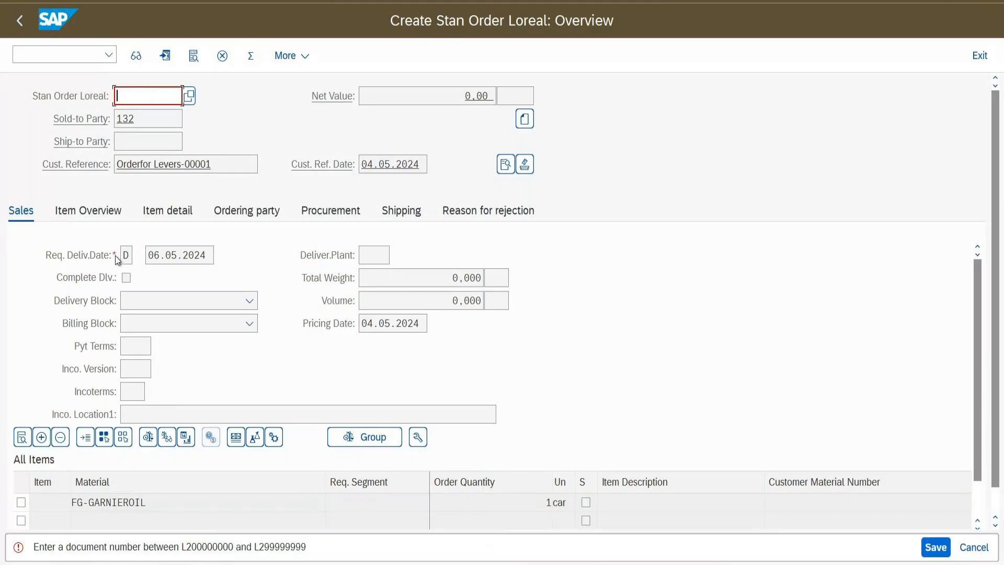
{"action": "type", "text": "L200000000"}
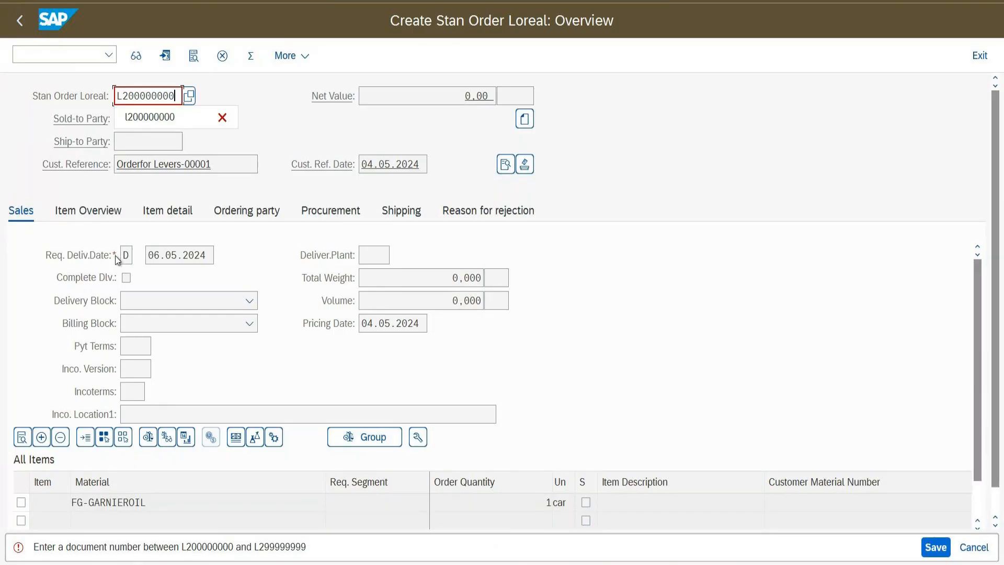
{"action": "key", "text": "BackSpace"}
{"action": "type", "text": "5"}
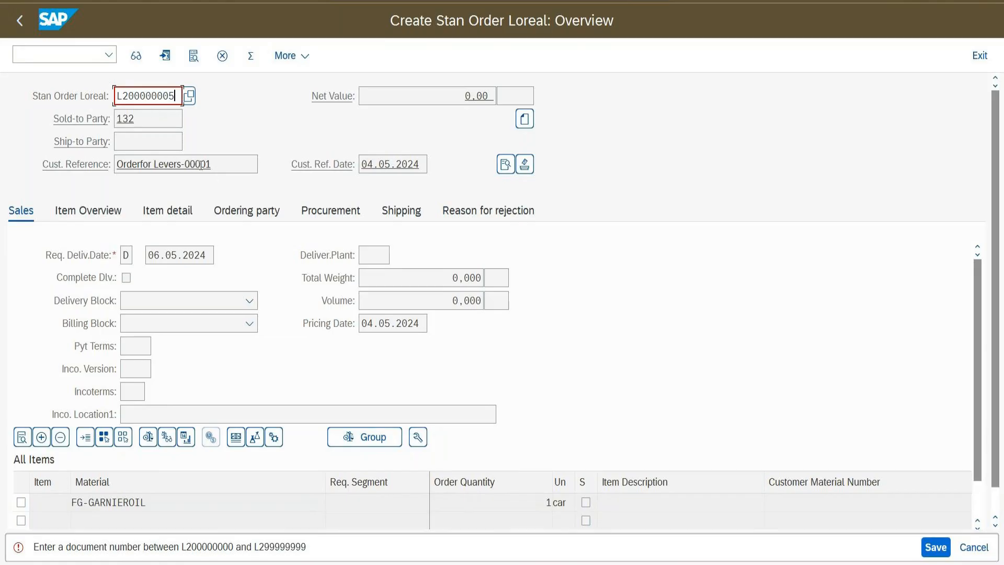
{"action": "key", "text": "Return"}
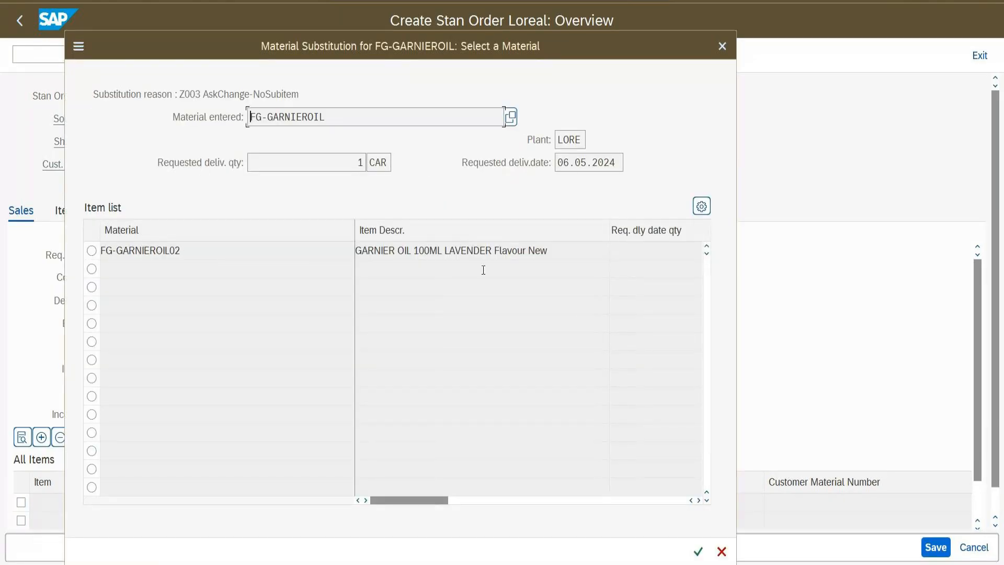
Keep FG-GARNIEROIL without substitution and save order L200000005
{"action": "key", "text": "Return"}
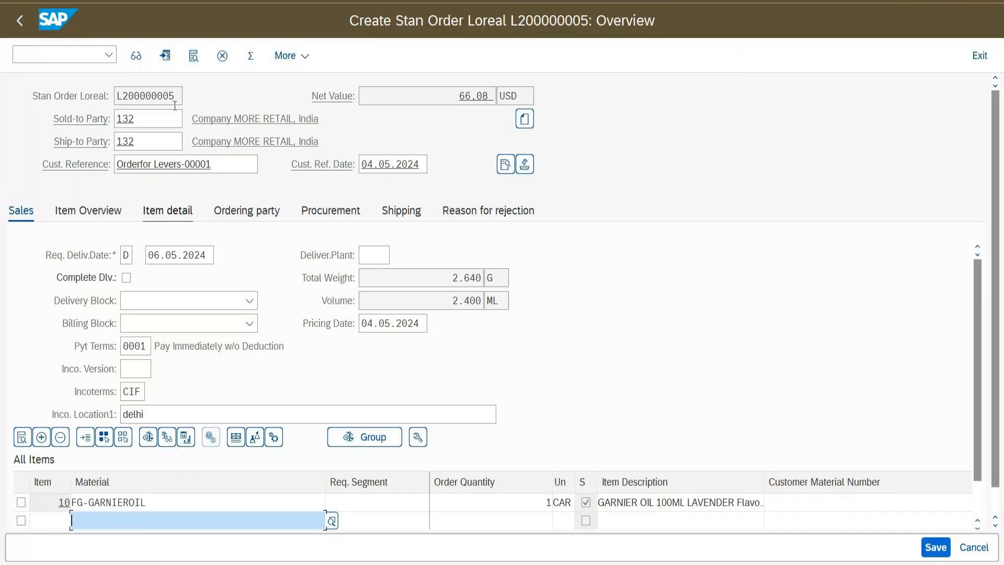
{"action": "left_click", "coordinate": [946, 548]}
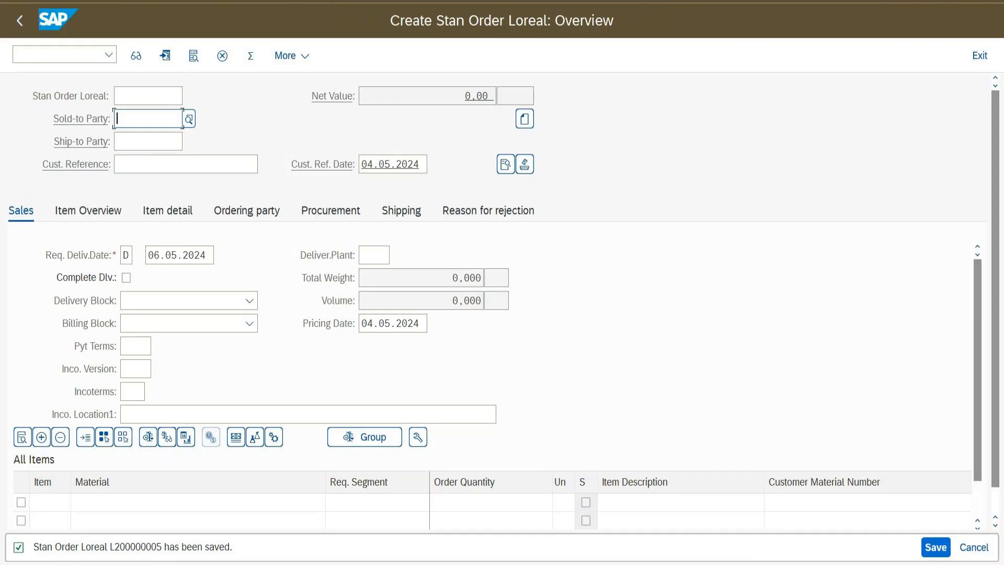
Go back and open the sales order type configuration with /ovov8
{"action": "left_click", "coordinate": [22, 27]}
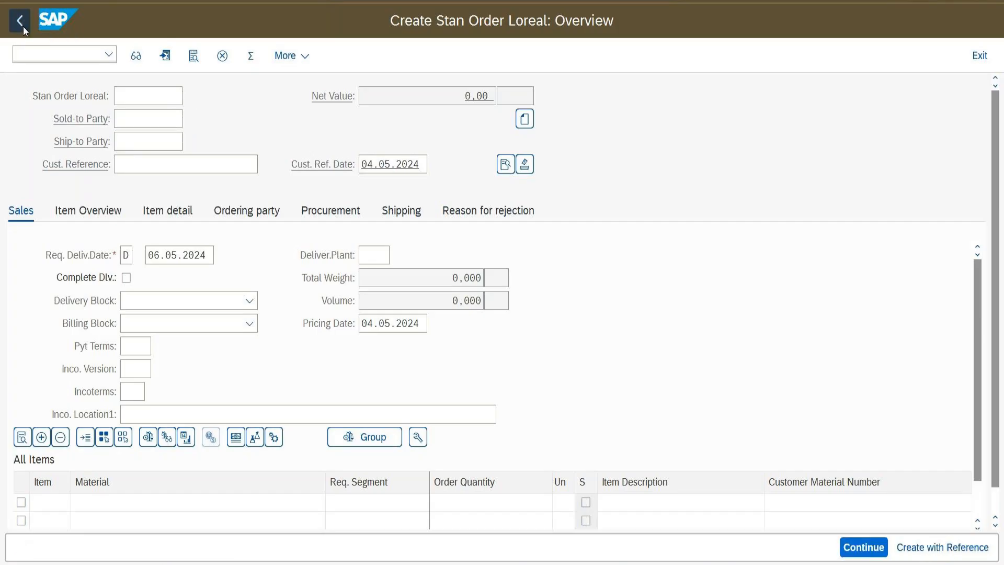
{"action": "left_click_drag", "start_coordinate": [170, 144], "coordinate": [134, 145]}
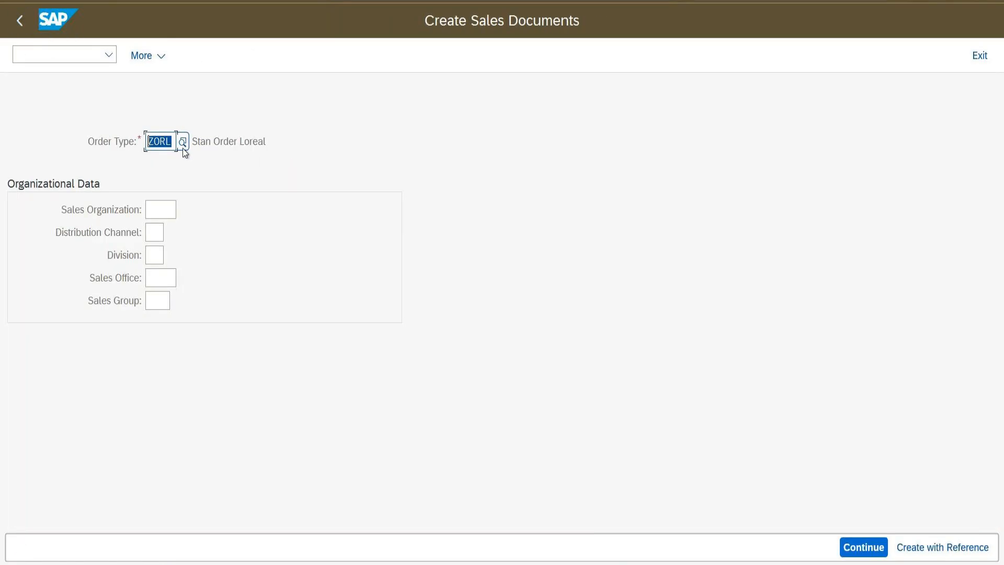
{"action": "left_click", "coordinate": [73, 57]}
{"action": "type", "text": "/ovov"}
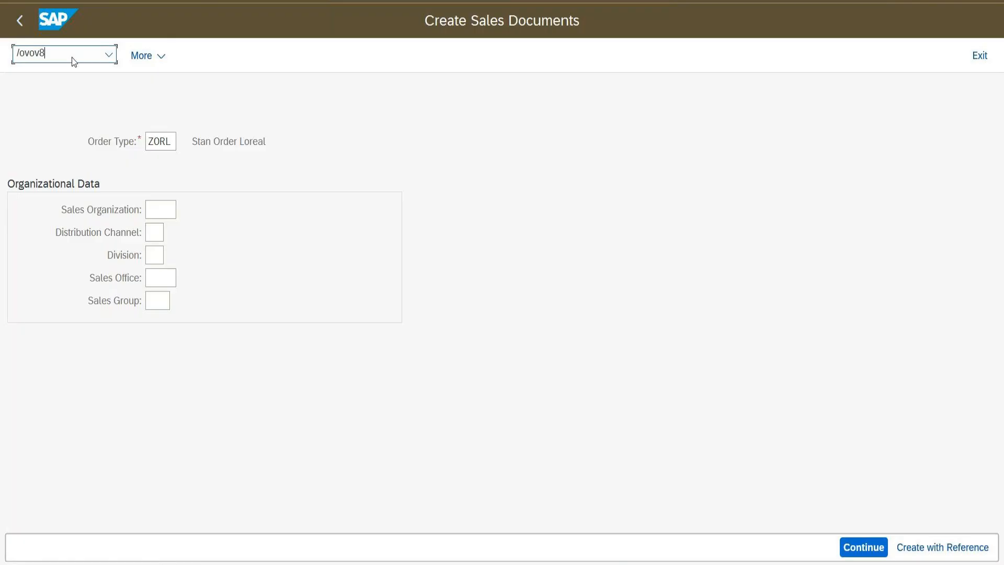
{"action": "type", "text": "8"}
{"action": "key", "text": "Return"}
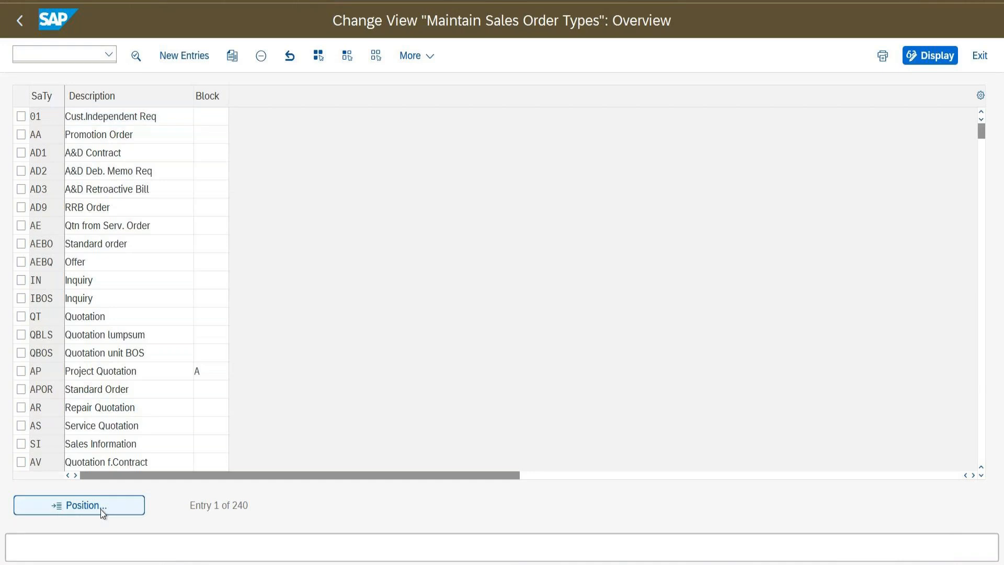
Open the ZORL order type details and check number ranges L2 internal and L4 external
{"action": "left_click", "coordinate": [100, 509]}
{"action": "type", "text": "zorl"}
{"action": "key", "text": "Return"}
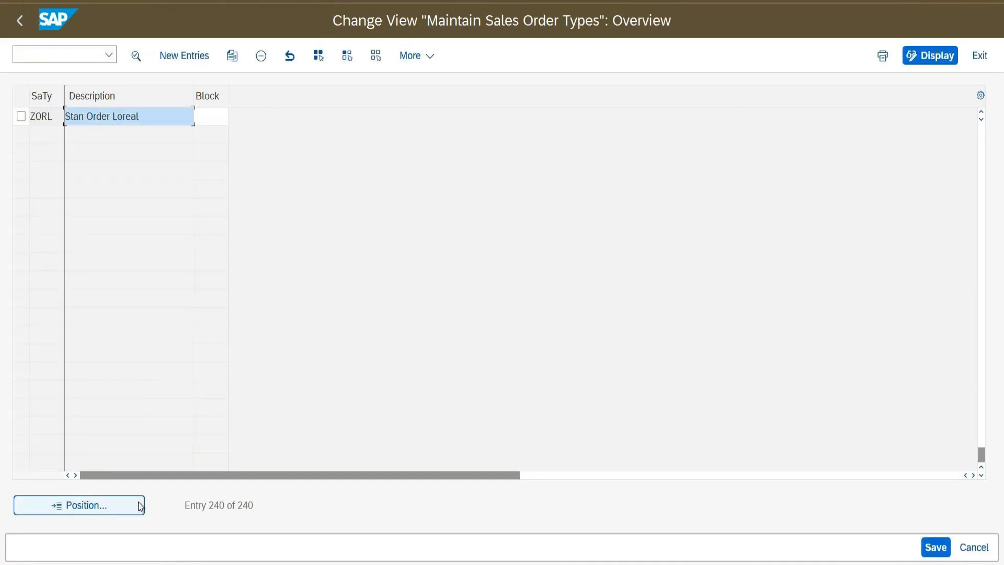
{"action": "left_click", "coordinate": [136, 55]}
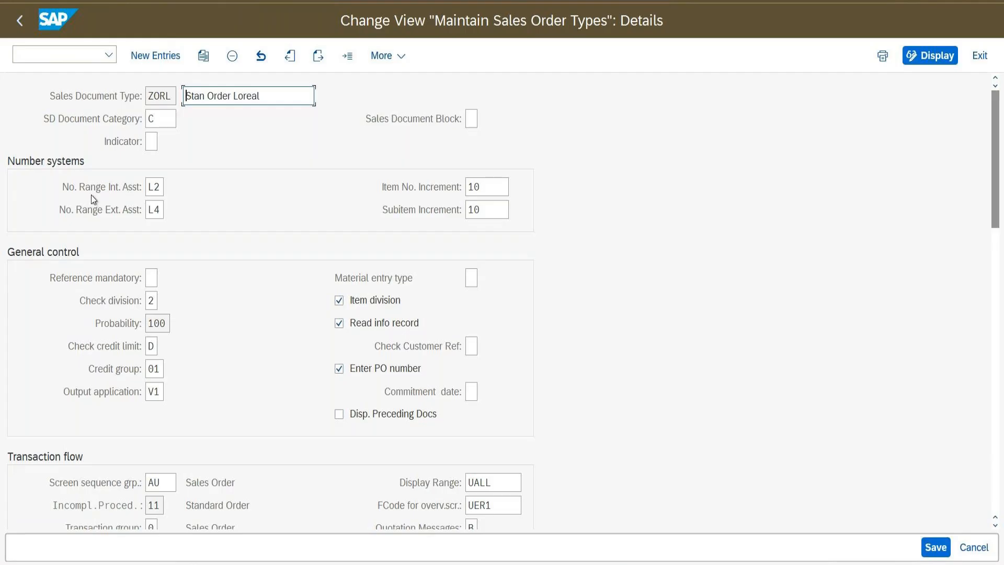
{"action": "double_click", "coordinate": [154, 188]}
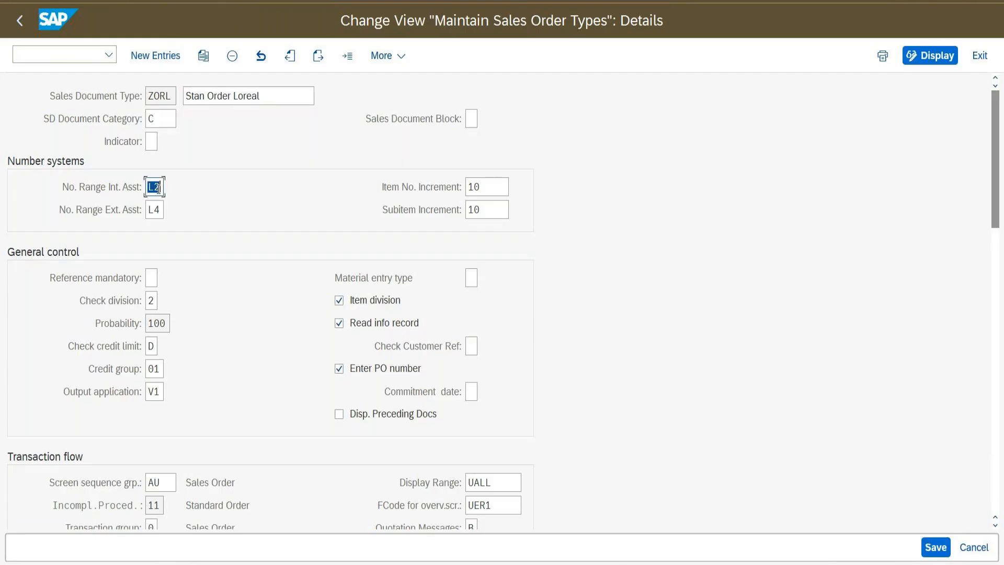
{"action": "double_click", "coordinate": [155, 210]}
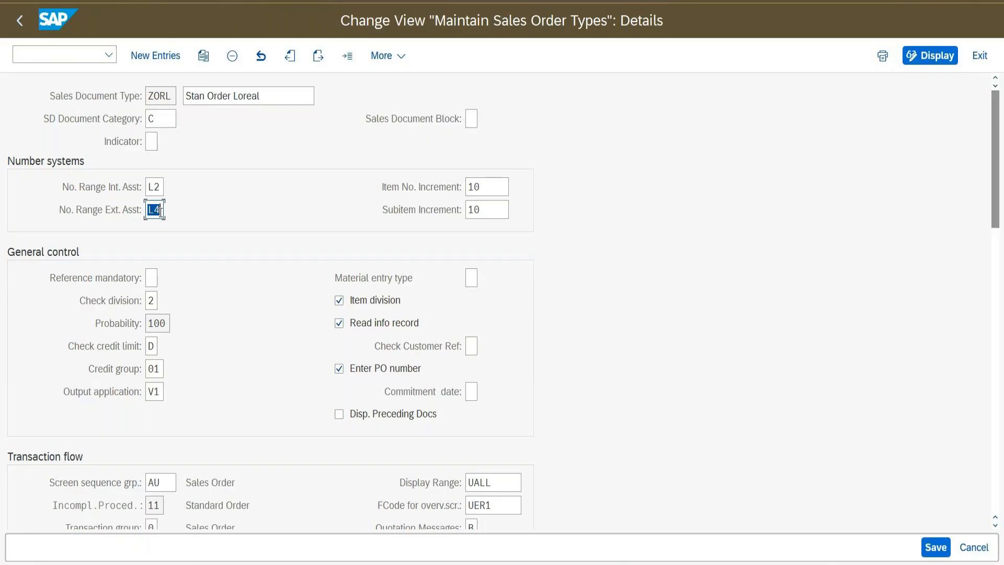
Open number range object maintenance with /osnro
{"action": "left_click", "coordinate": [65, 52]}
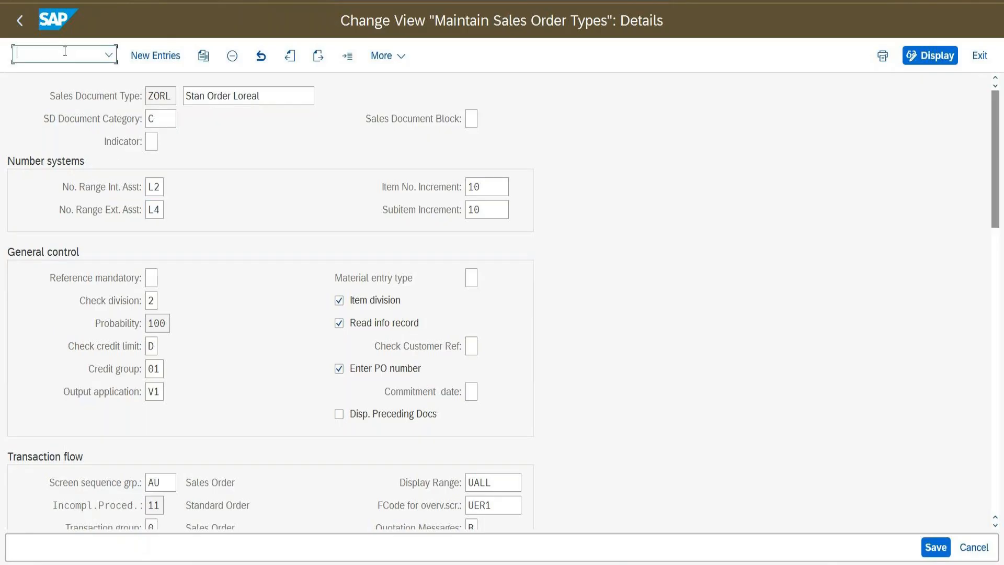
{"action": "type", "text": "/osnro"}
{"action": "key", "text": "Return"}
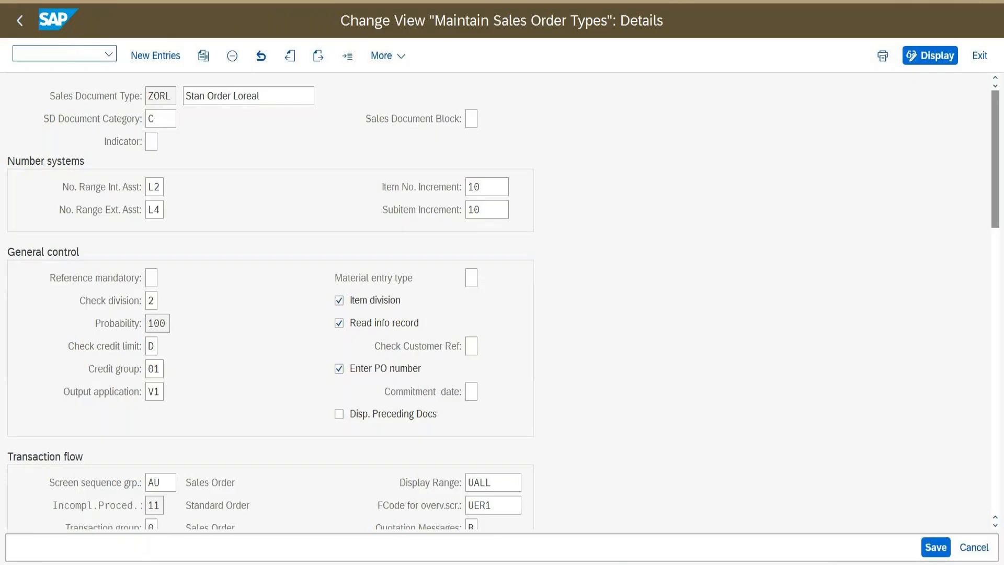
Open the number range intervals of object RV_BELEG
{"action": "type", "text": "rv_"}
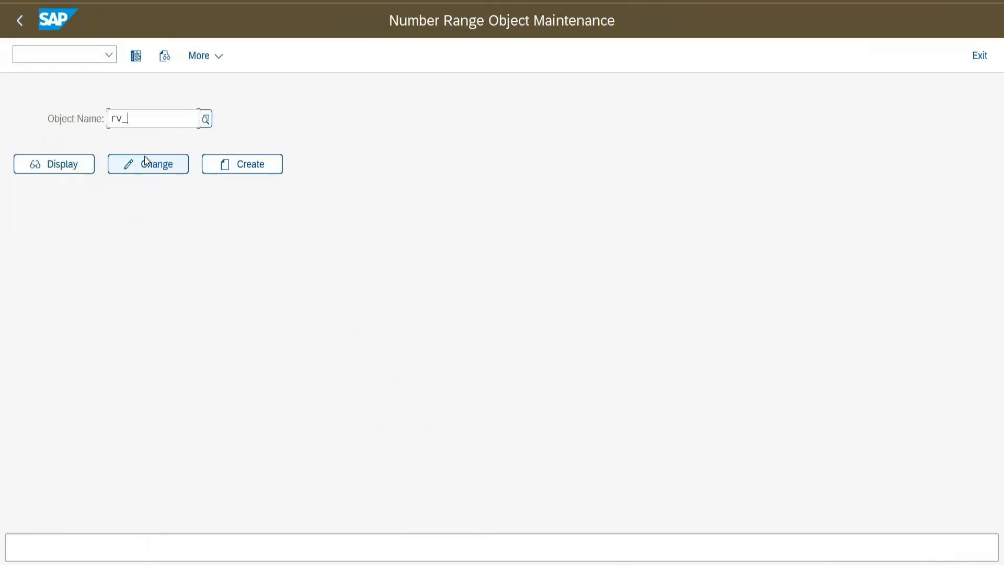
{"action": "type", "text": "beleg"}
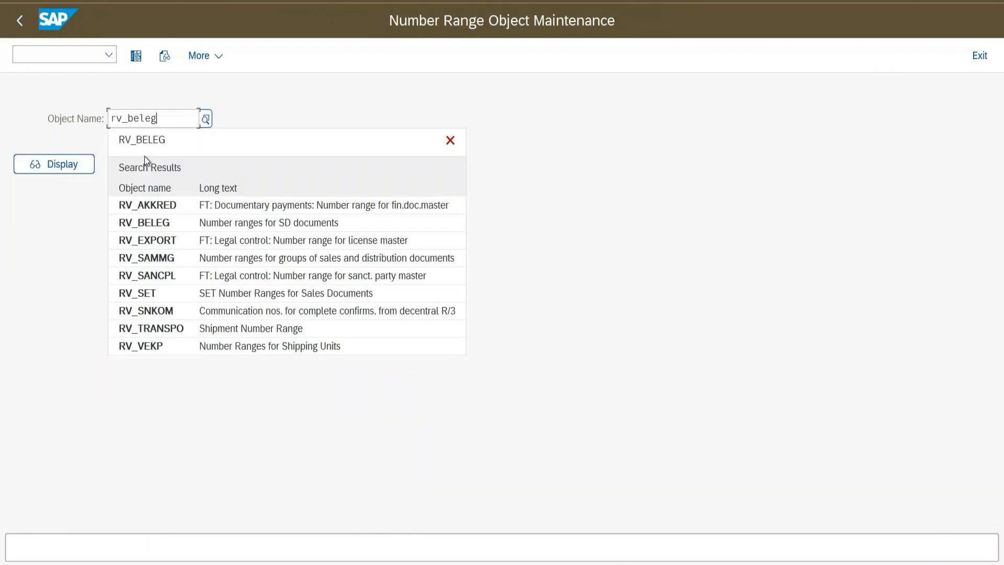
{"action": "left_click", "coordinate": [171, 147]}
{"action": "left_click", "coordinate": [51, 172]}
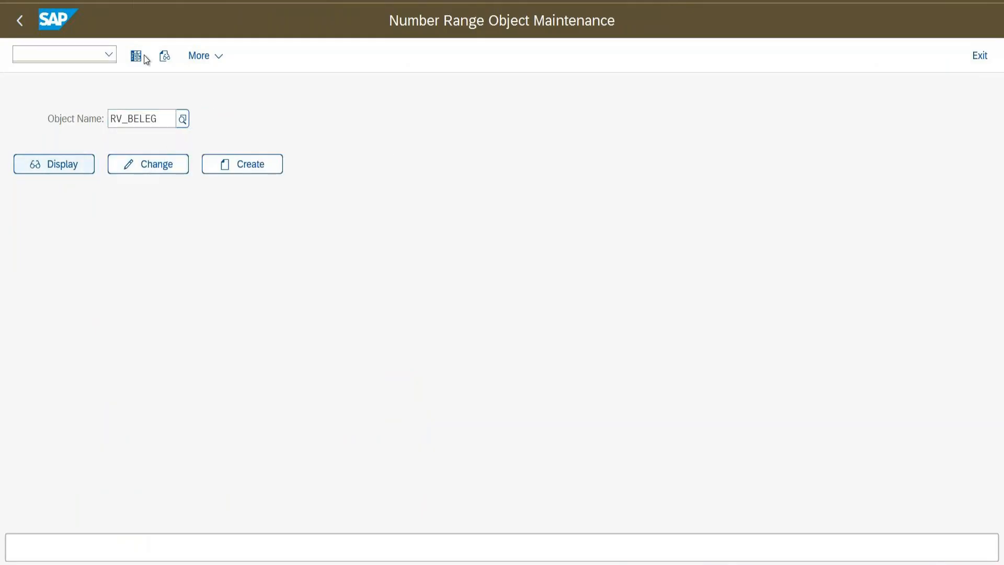
{"action": "left_click", "coordinate": [25, 25]}
{"action": "left_click", "coordinate": [168, 163]}
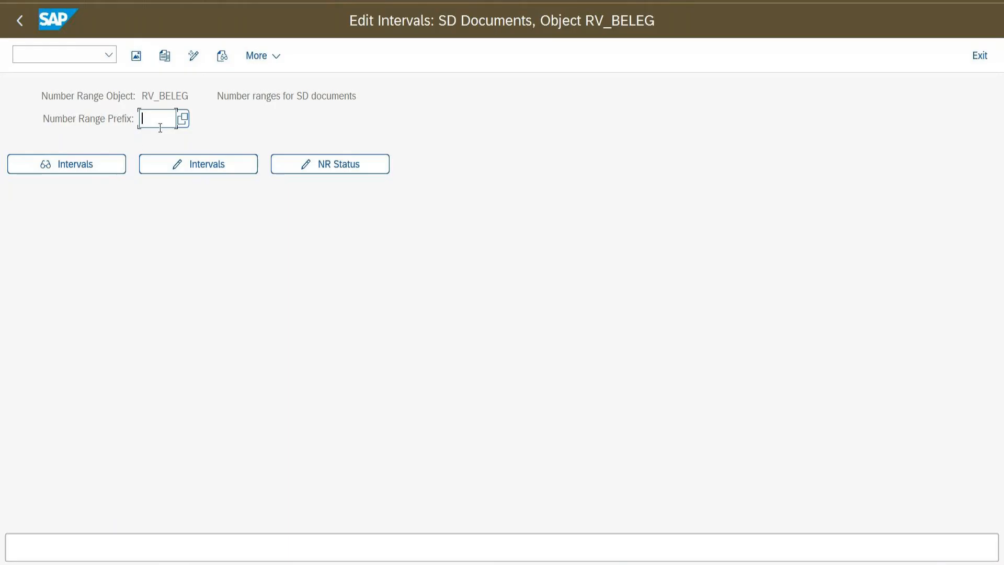
{"action": "left_click", "coordinate": [93, 165]}
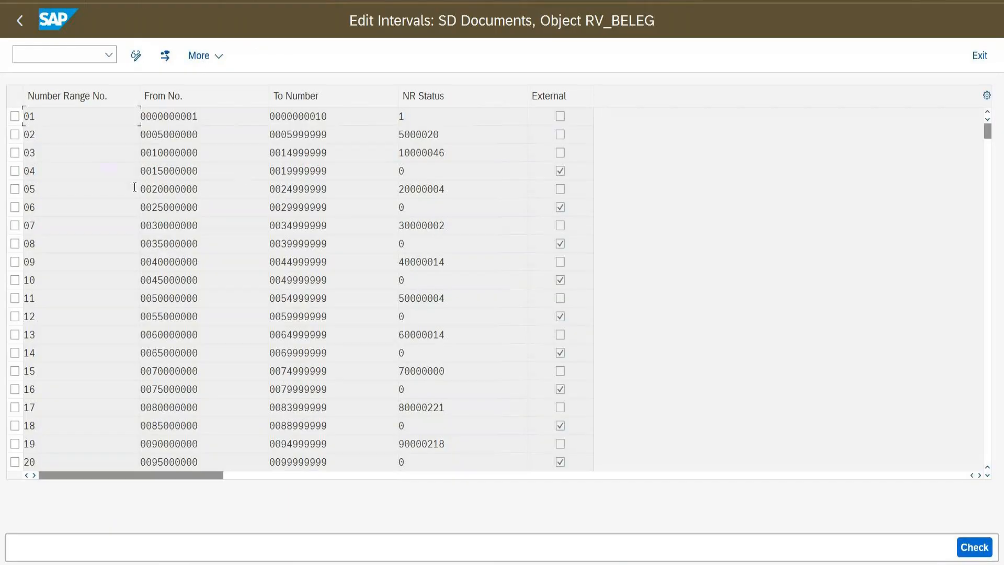
{"action": "left_click", "coordinate": [988, 308]}
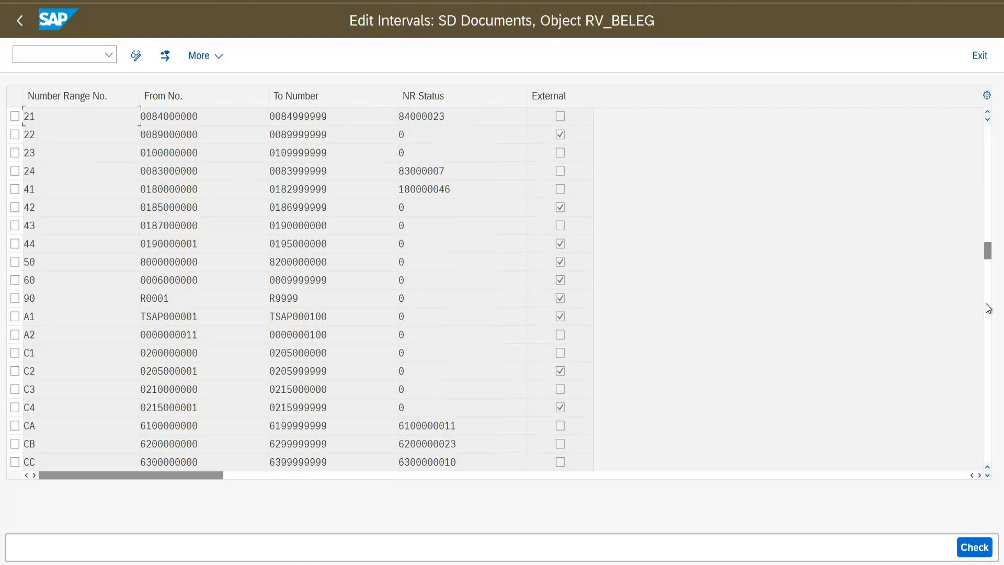
{"action": "left_click", "coordinate": [987, 308]}
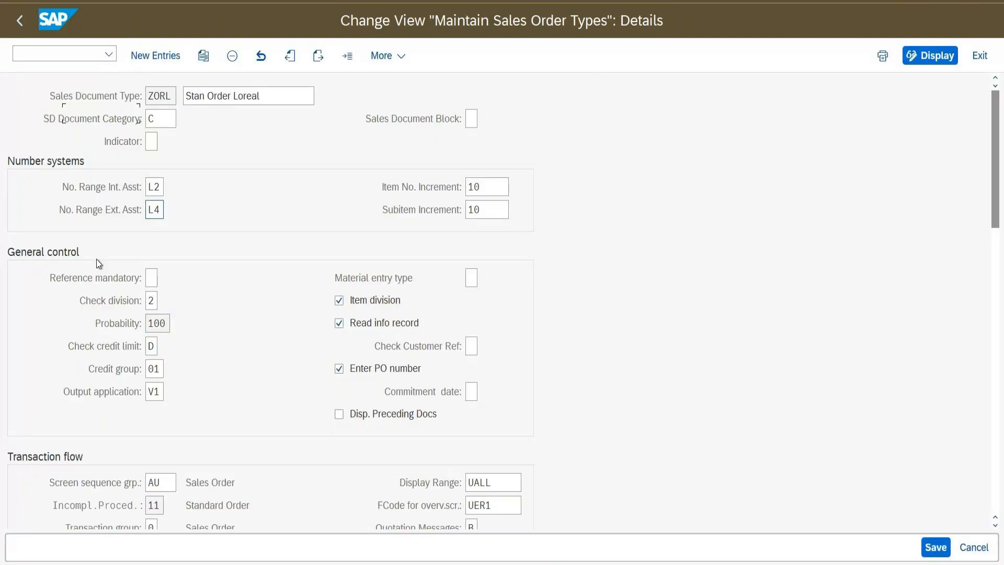
{"action": "left_click", "coordinate": [157, 210]}
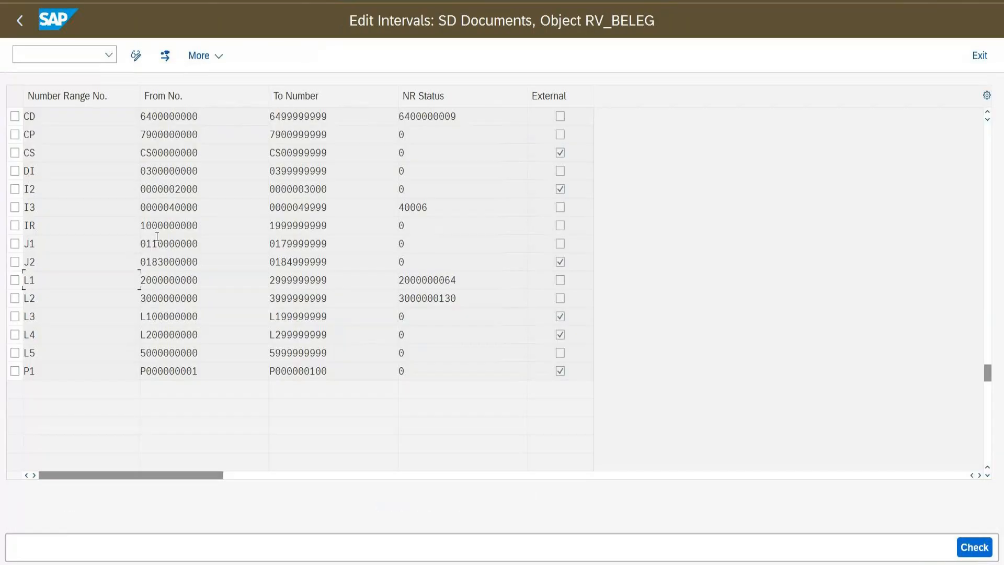
{"action": "left_click_drag", "start_coordinate": [146, 298], "coordinate": [224, 293]}
{"action": "left_click_drag", "start_coordinate": [338, 296], "coordinate": [246, 296]}
{"action": "left_click_drag", "start_coordinate": [466, 298], "coordinate": [397, 299]}
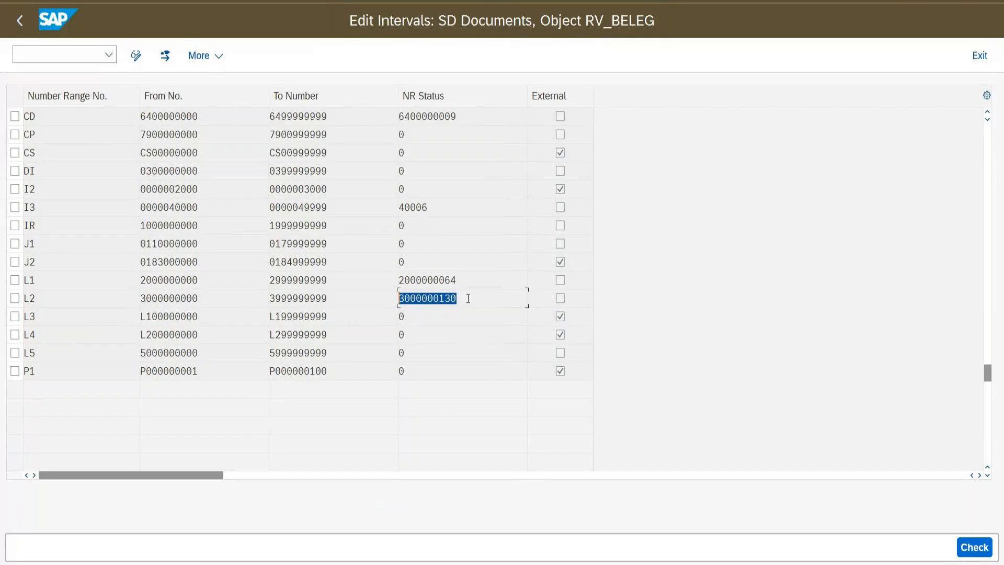
{"action": "key", "text": "alt+Tab"}
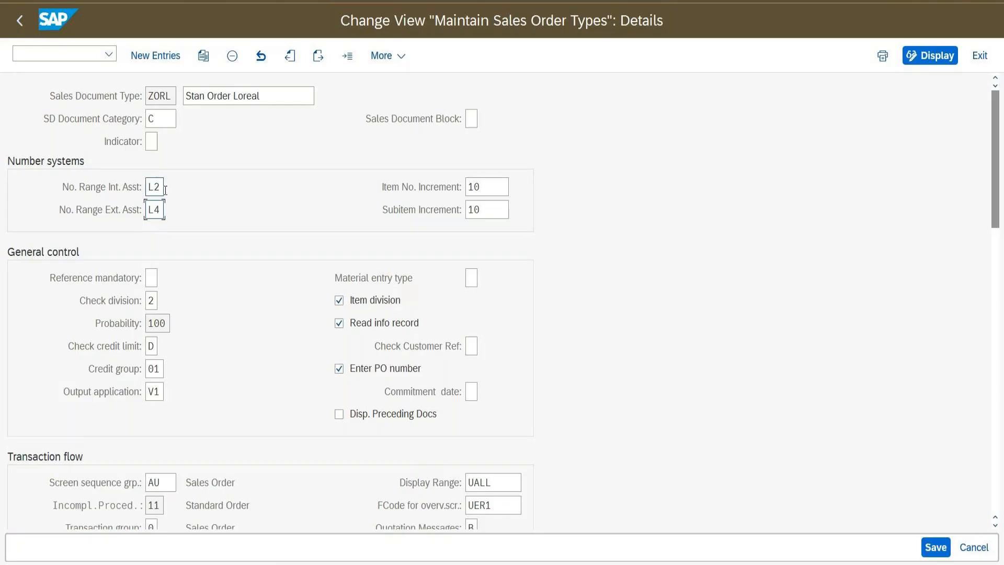
{"action": "key", "text": "alt+Tab"}
{"action": "left_click_drag", "start_coordinate": [151, 298], "coordinate": [256, 296]}
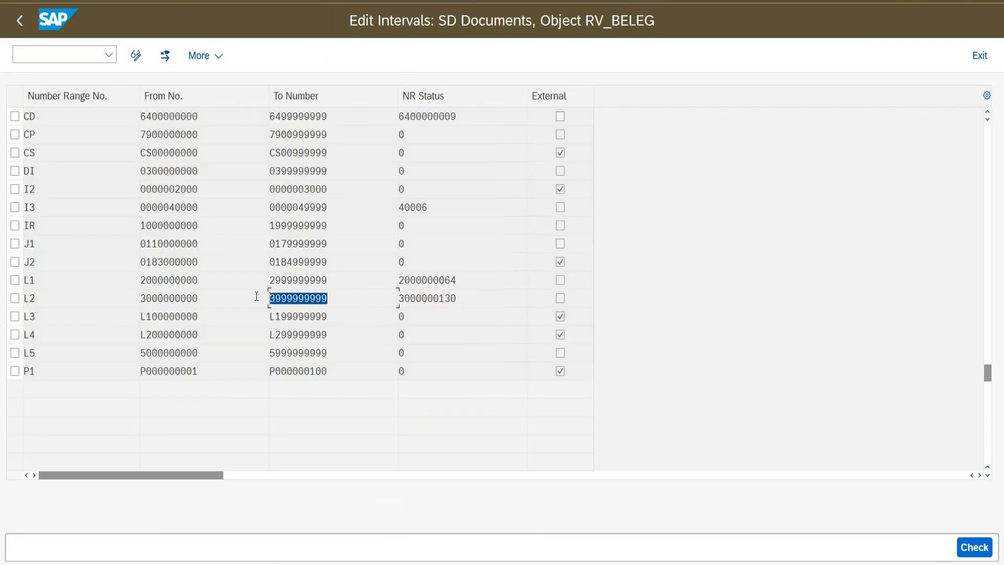
{"action": "left_click_drag", "start_coordinate": [462, 300], "coordinate": [397, 305]}
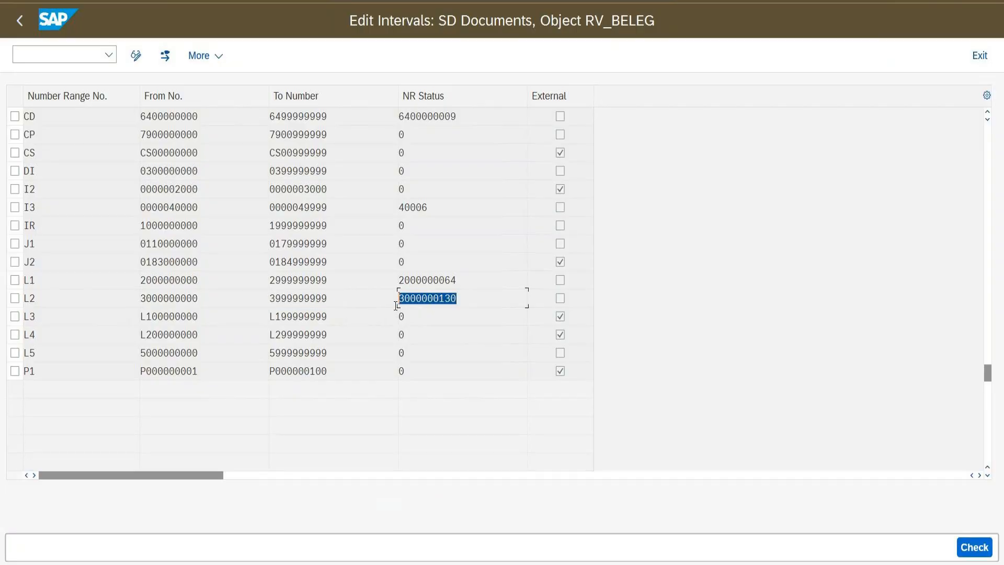
{"action": "key", "text": "alt+Tab"}
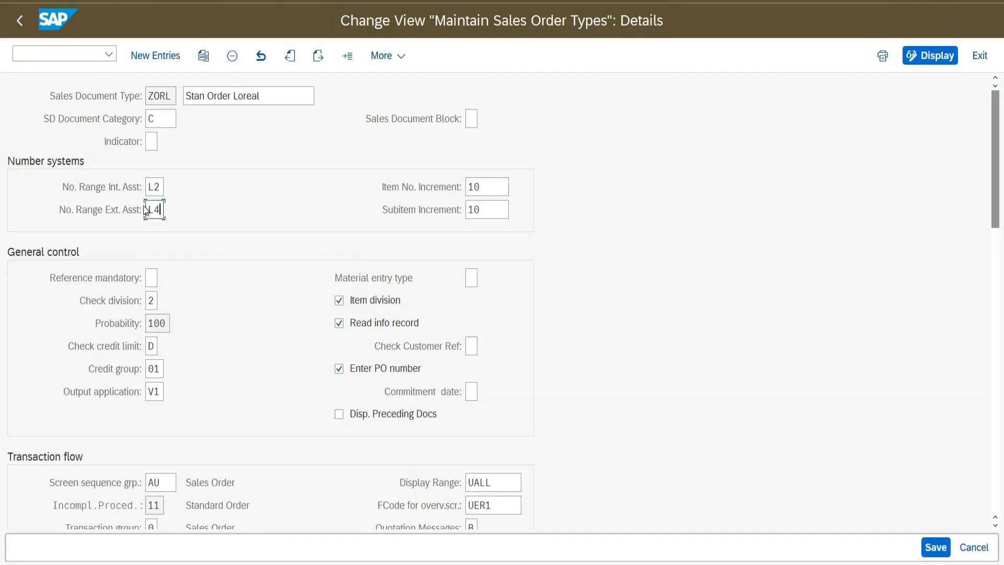
{"action": "key", "text": "alt+Tab"}
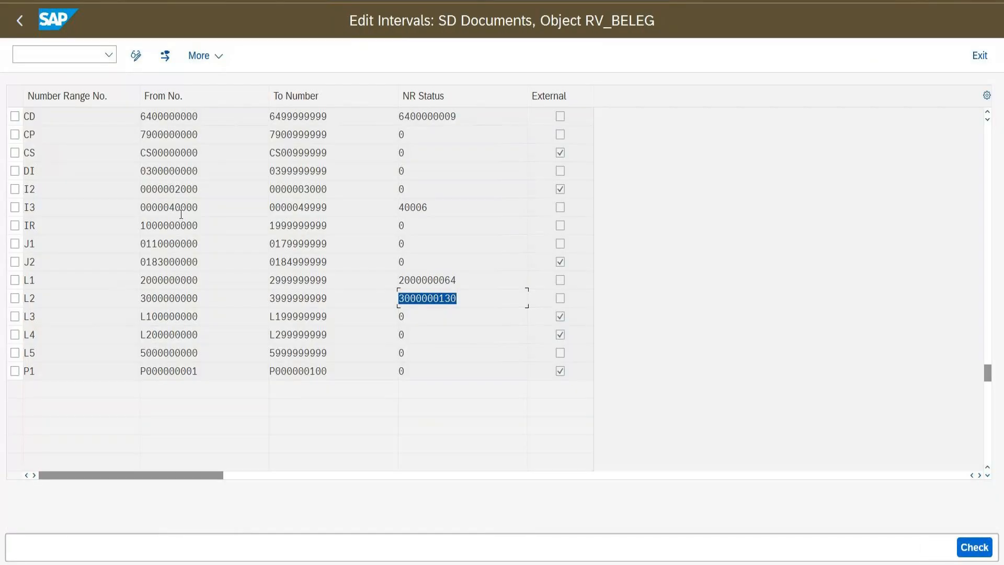
{"action": "left_click_drag", "start_coordinate": [204, 336], "coordinate": [136, 338]}
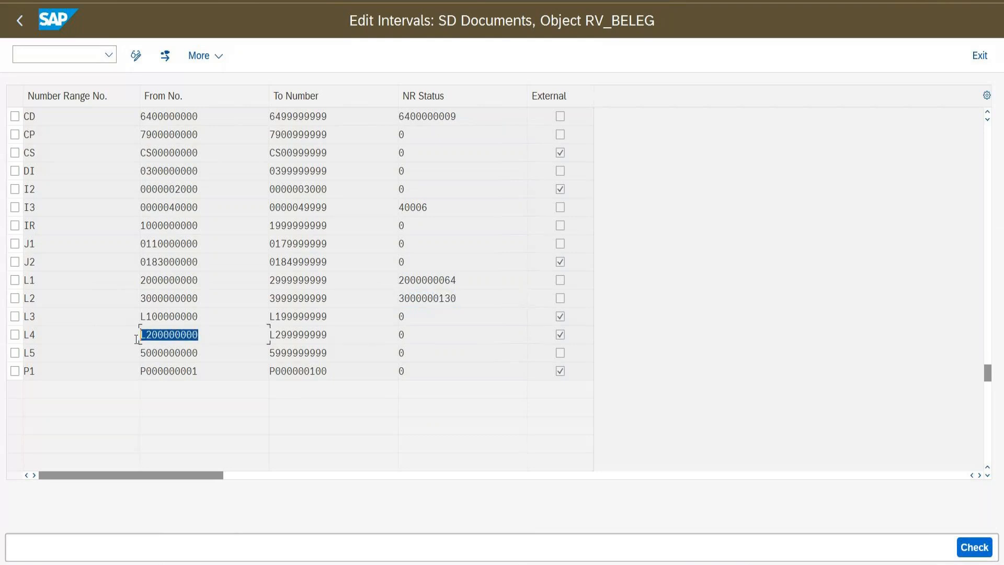
{"action": "left_click_drag", "start_coordinate": [343, 334], "coordinate": [262, 336]}
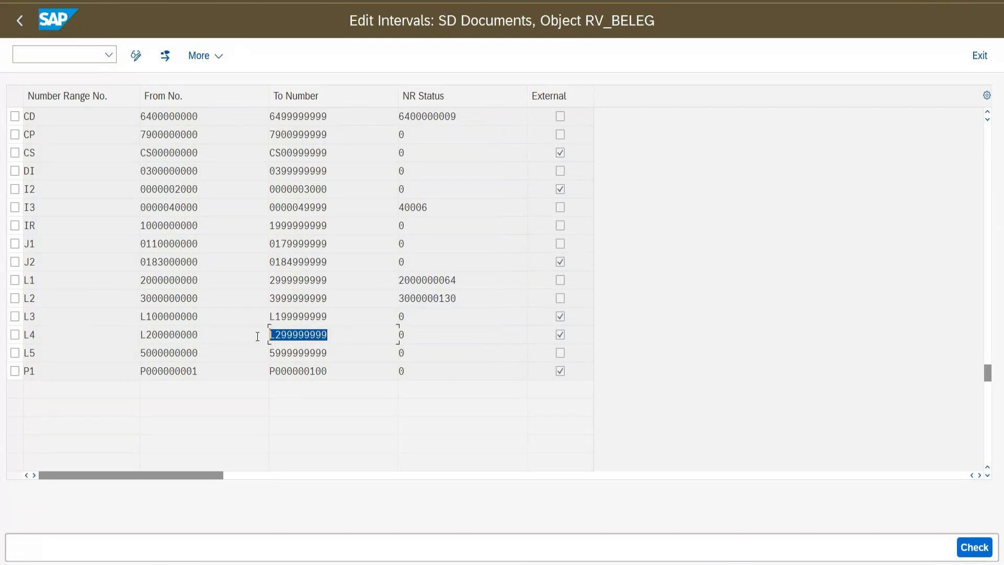
{"action": "double_click", "coordinate": [432, 331]}
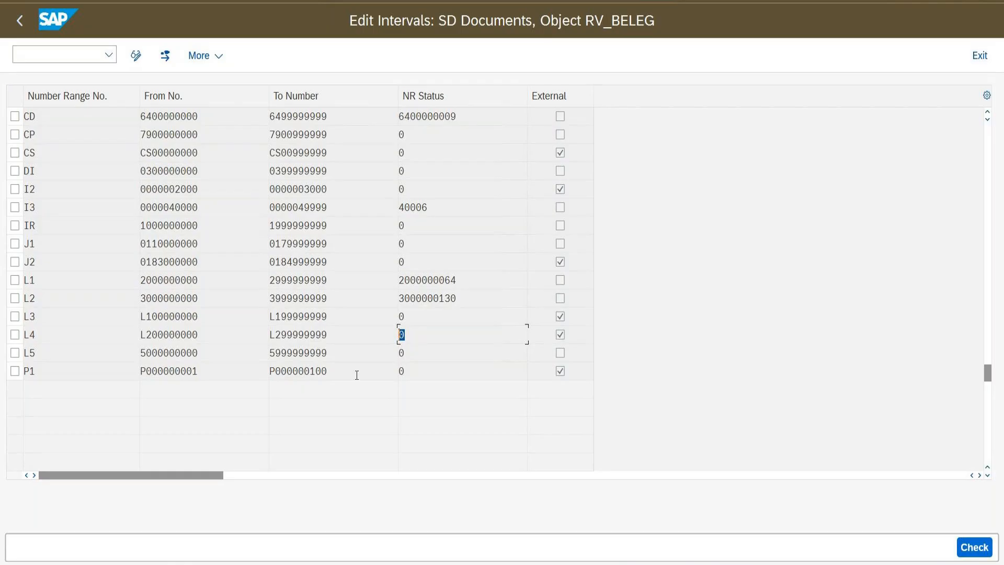
{"action": "double_click", "coordinate": [193, 338]}
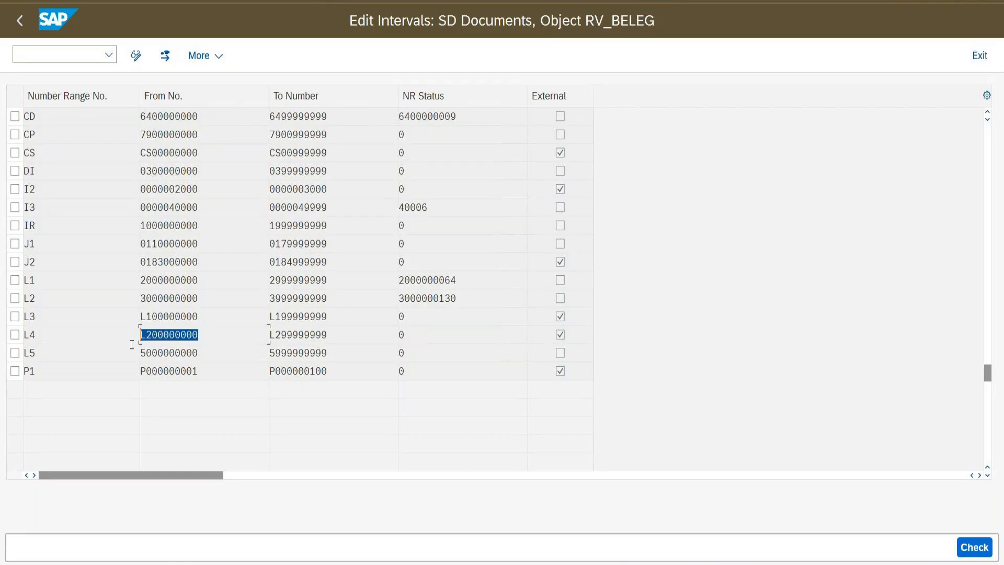
{"action": "left_click_drag", "start_coordinate": [327, 337], "coordinate": [268, 338]}
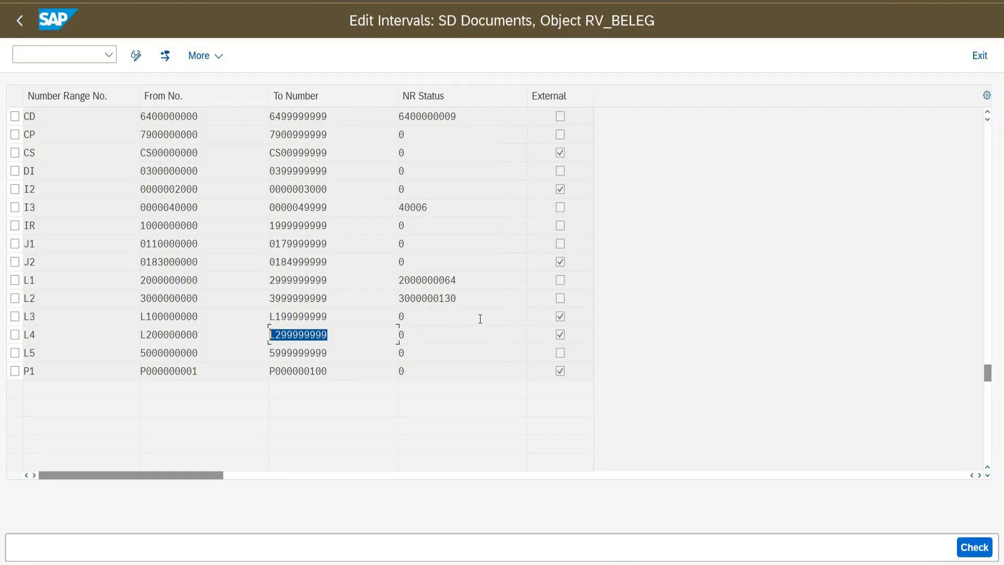
{"action": "key", "text": "alt+Tab"}
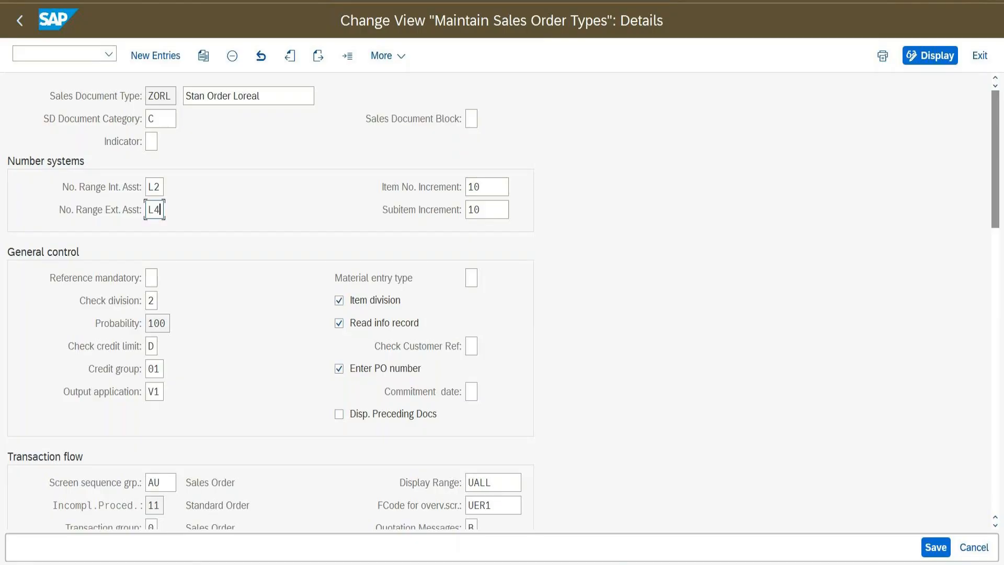
Open a ZORL order for sold-to 132 with the previously used customer reference
{"action": "left_click", "coordinate": [197, 553]}
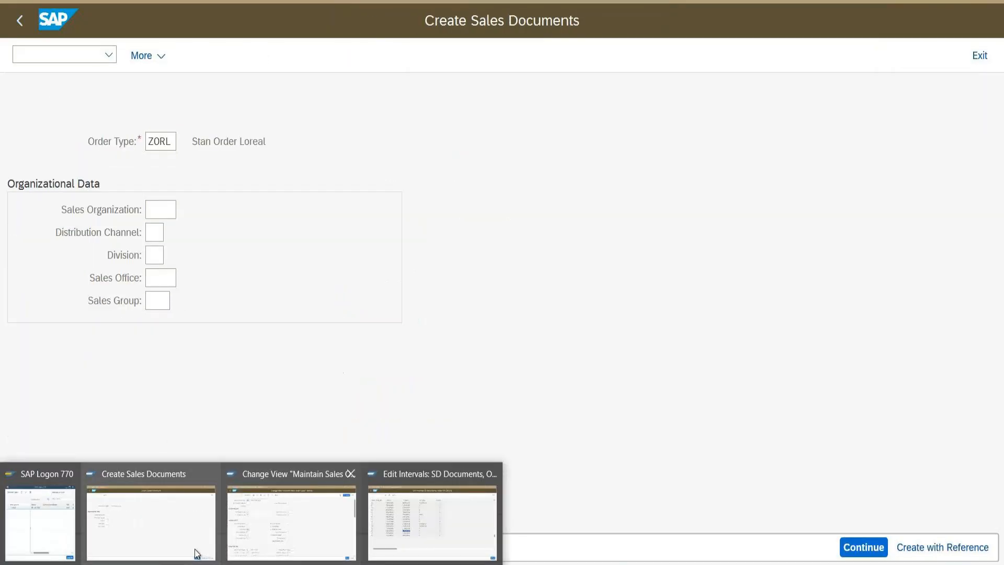
{"action": "key", "text": "Return"}
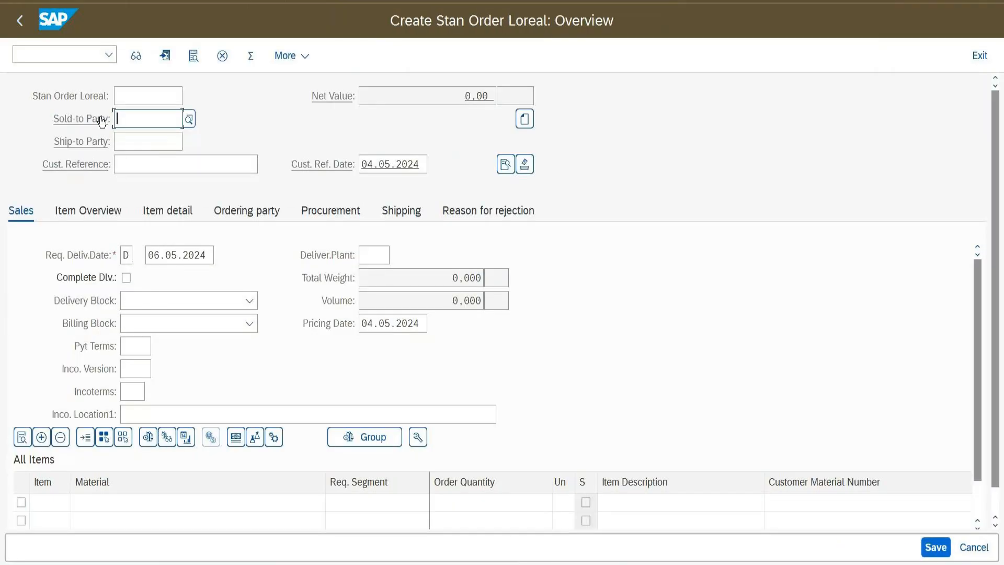
{"action": "left_click", "coordinate": [148, 120]}
{"action": "left_click", "coordinate": [140, 140]}
{"action": "left_click", "coordinate": [154, 171]}
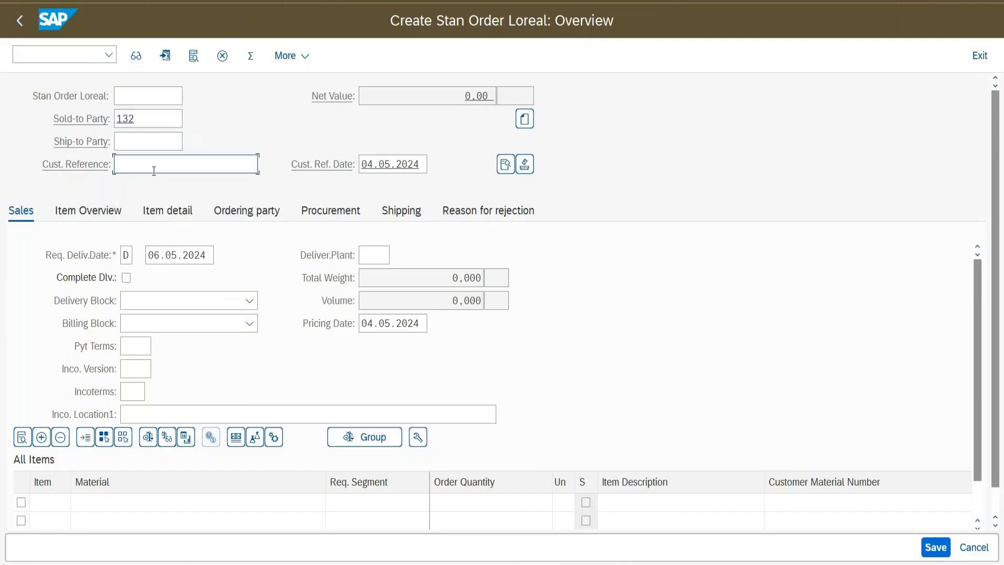
{"action": "type", "text": "s"}
{"action": "left_click", "coordinate": [152, 180]}
Add FG-GARNIEROIL with quantity 1 as the first item
{"action": "left_click", "coordinate": [165, 501]}
{"action": "left_click", "coordinate": [153, 187]}
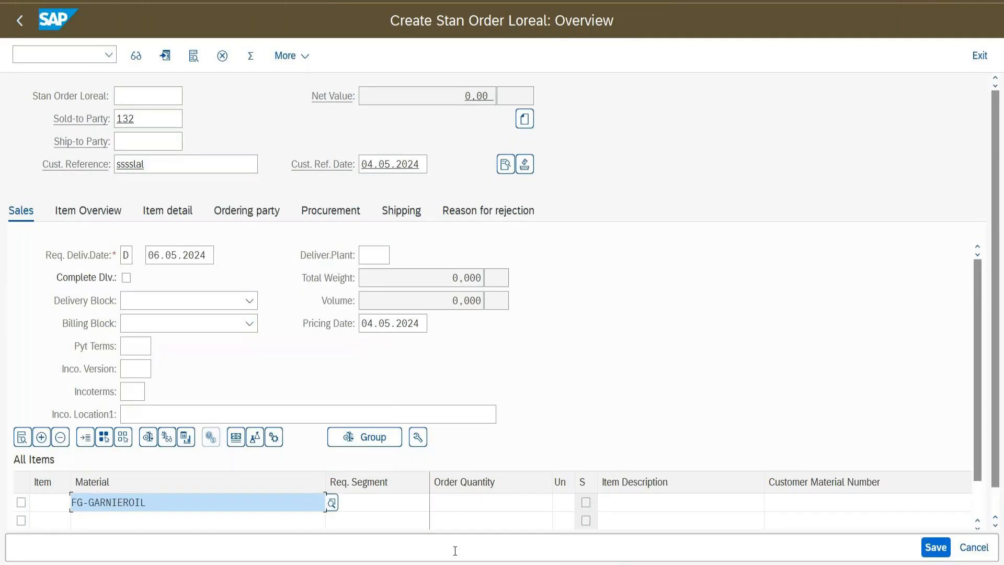
{"action": "left_click", "coordinate": [473, 505]}
{"action": "key", "text": "F1"}
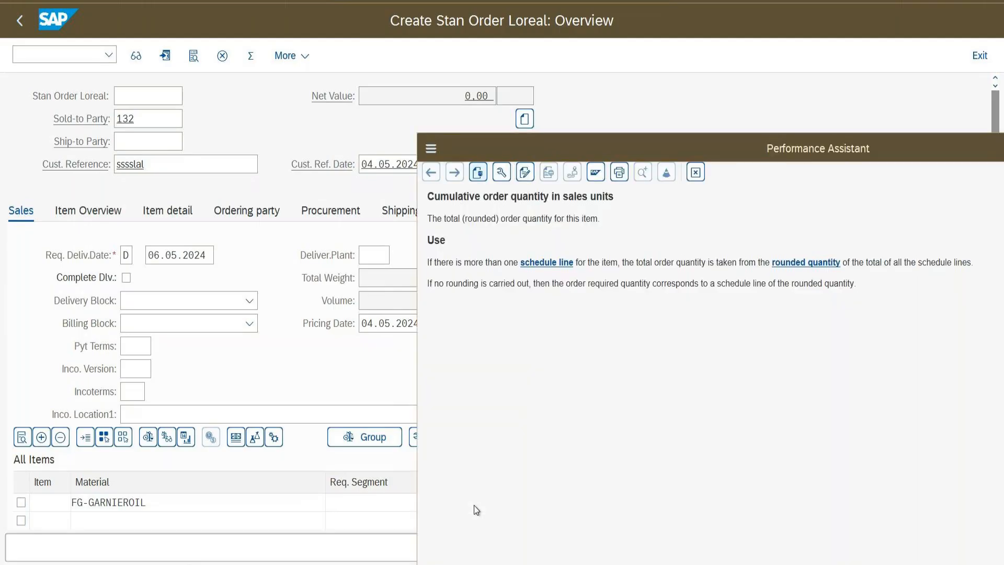
{"action": "key", "text": "Escape"}
{"action": "type", "text": "1"}
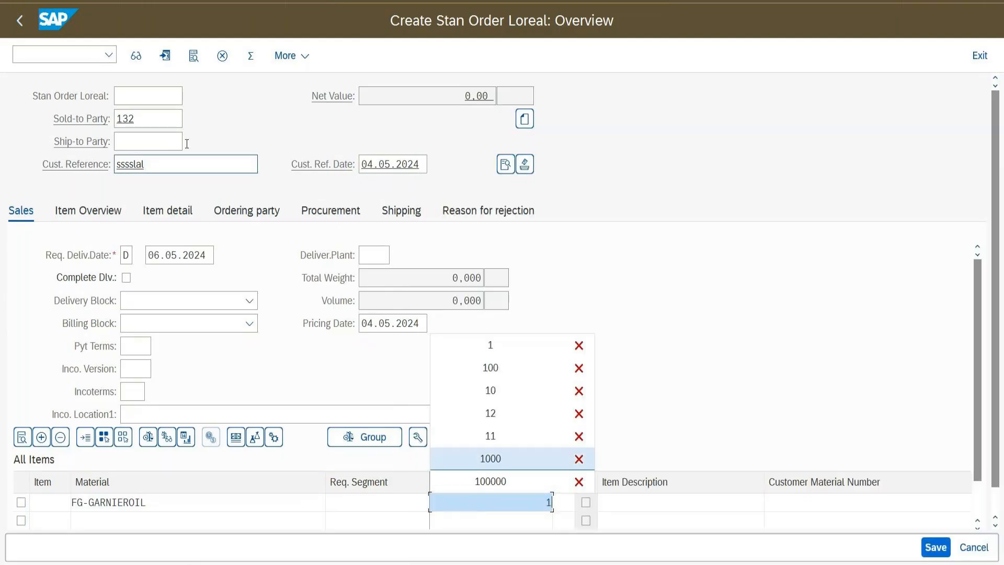
Set the external order number to L200000006 after an invalid entry is rejected
{"action": "left_click", "coordinate": [153, 98]}
{"action": "type", "text": "abracadabr"}
{"action": "key", "text": "Return"}
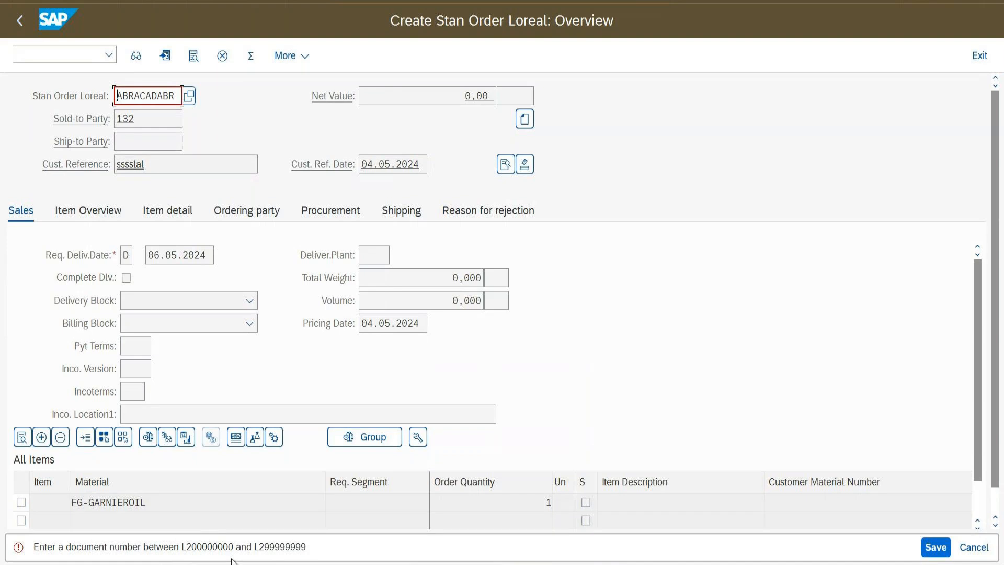
{"action": "key", "text": "shift+End"}
{"action": "key", "text": "Delete"}
{"action": "type", "text": "L@"}
{"action": "key", "text": "BackSpace"}
{"action": "type", "text": "2"}
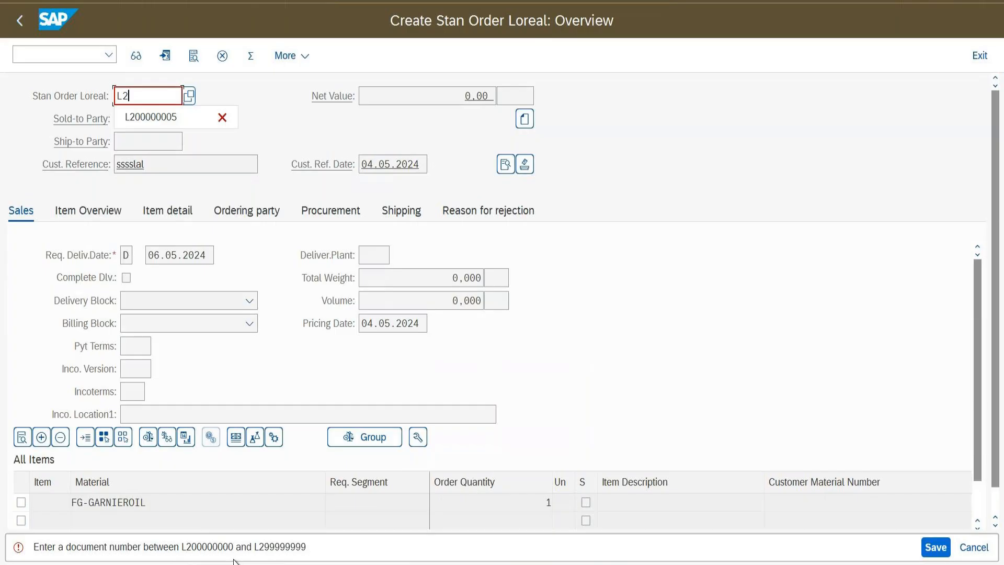
{"action": "left_click", "coordinate": [187, 121]}
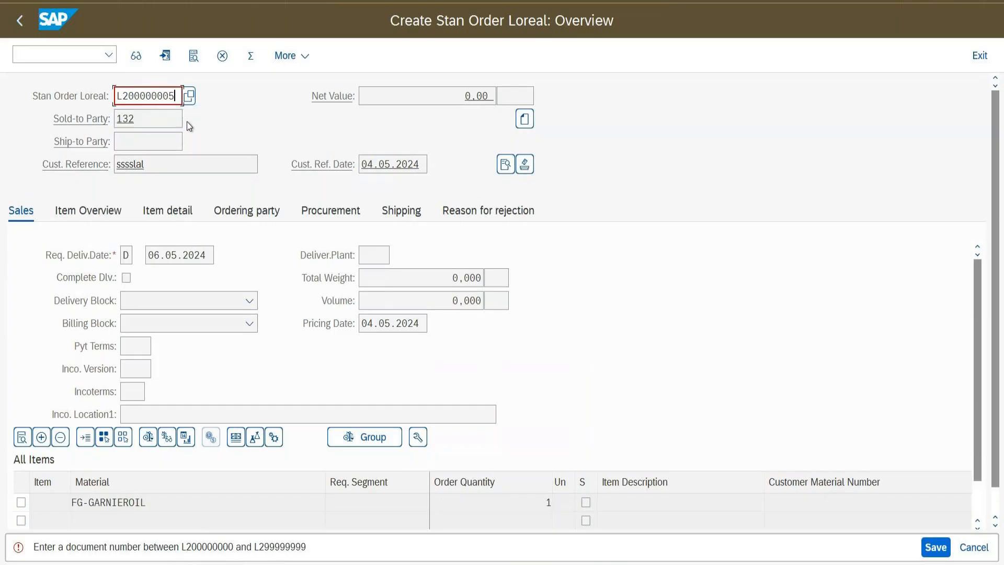
{"action": "key", "text": "BackSpace"}
{"action": "type", "text": "6"}
Confirm order L200000006 keeping FG-GARNIEROIL, and check delivery date 06.05.2024 and 66.08 USD
{"action": "key", "text": "Return"}
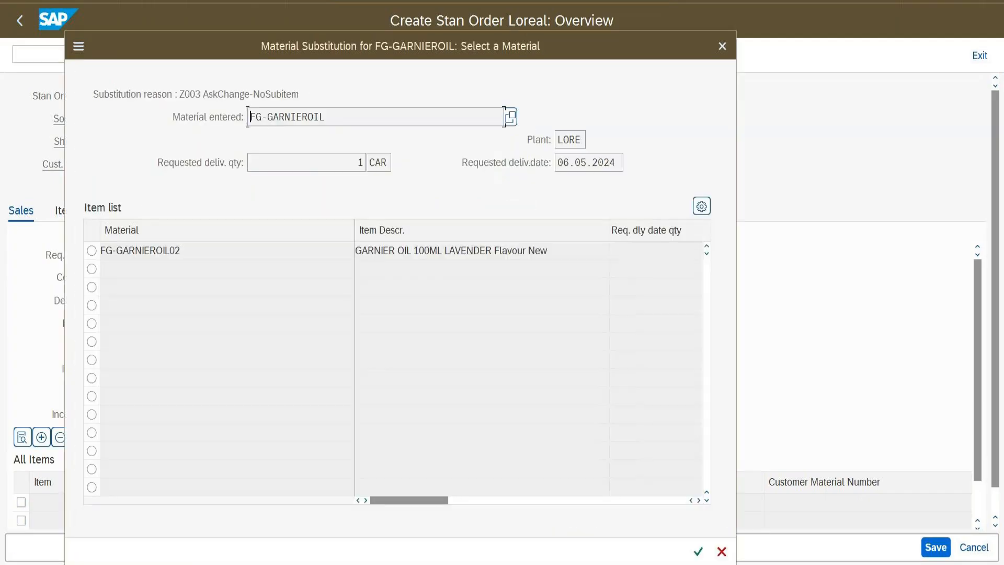
{"action": "left_click", "coordinate": [721, 551]}
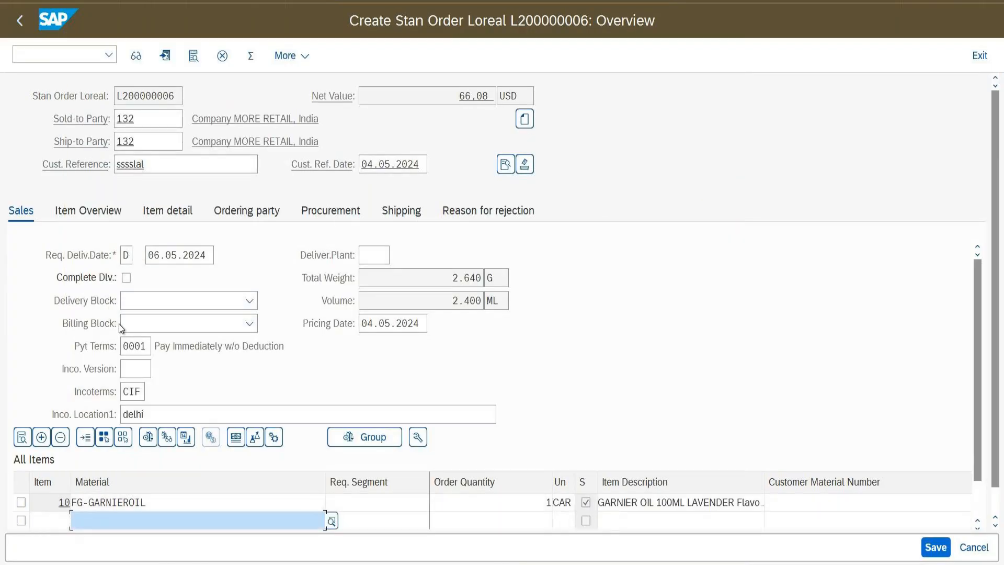
{"action": "left_click", "coordinate": [165, 255]}
{"action": "left_click", "coordinate": [251, 501]}
{"action": "double_click", "coordinate": [250, 499]}
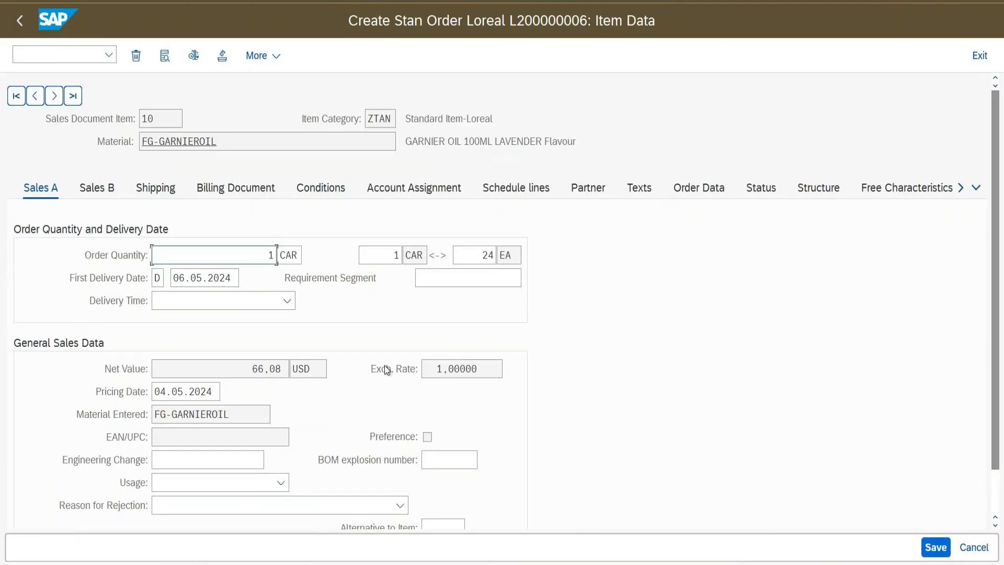
{"action": "left_click", "coordinate": [527, 192]}
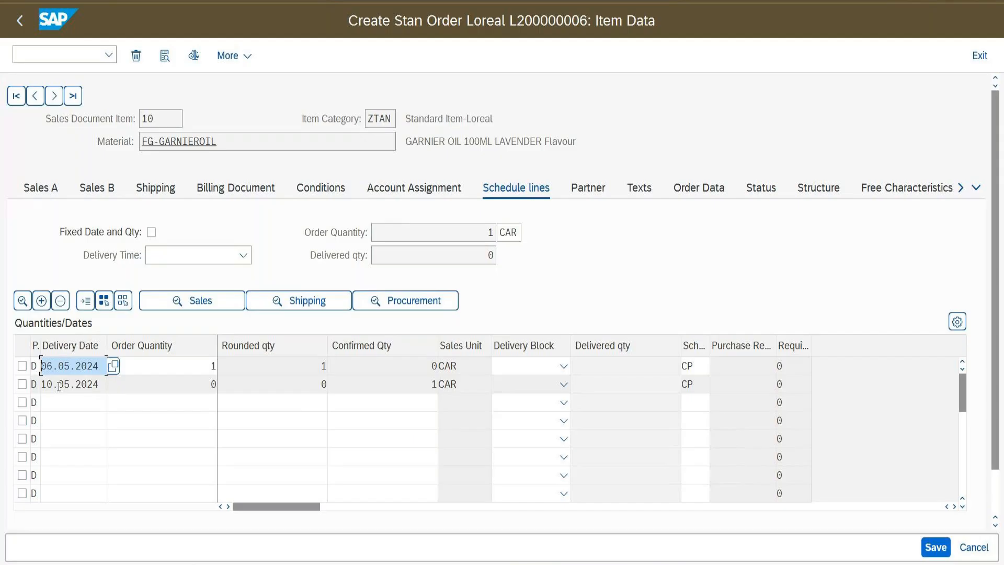
{"action": "mouse_move", "coordinate": [46, 384]}
{"action": "left_mouse_down"}
{"action": "mouse_move", "coordinate": [98, 385]}
{"action": "mouse_move", "coordinate": [40, 367]}
{"action": "left_mouse_up"}
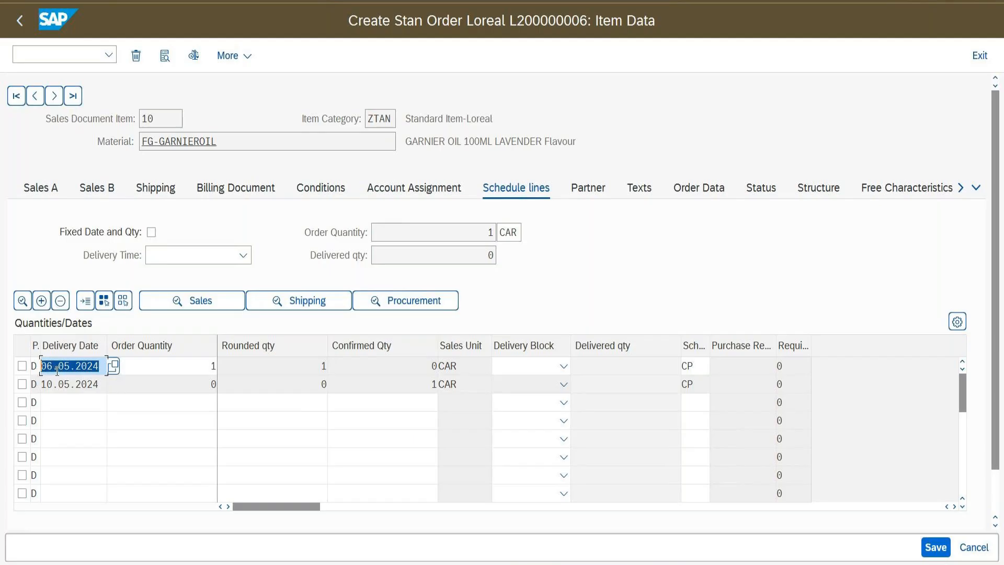
{"action": "left_click", "coordinate": [19, 21]}
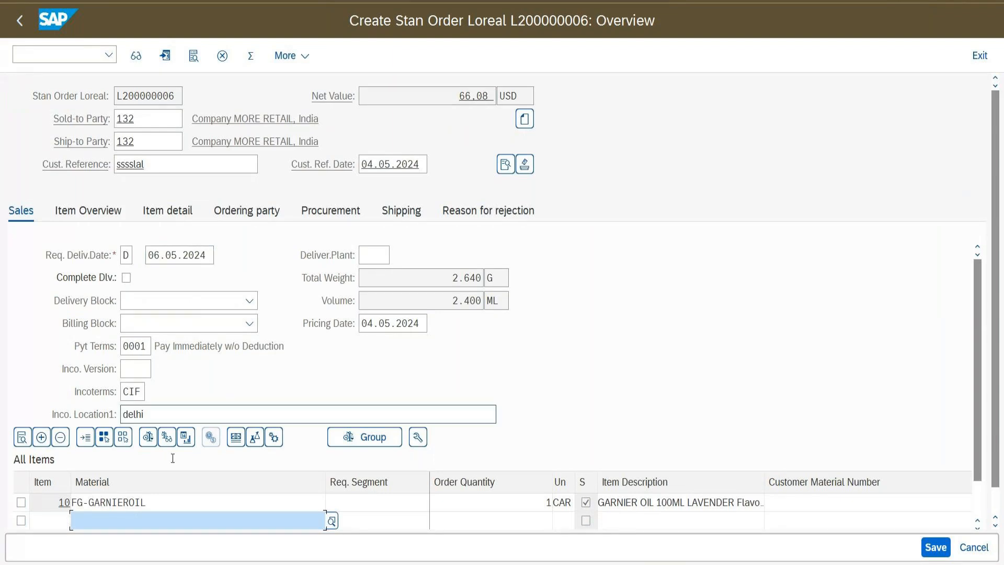
{"action": "double_click", "coordinate": [173, 503]}
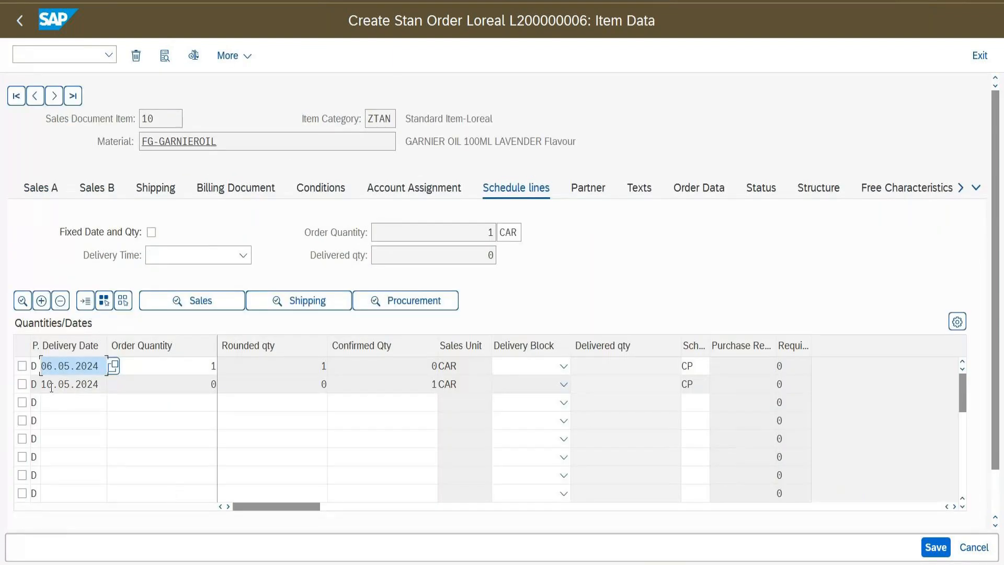
{"action": "left_click_drag", "start_coordinate": [105, 345], "coordinate": [133, 347]}
{"action": "left_click", "coordinate": [114, 384]}
{"action": "left_click_drag", "start_coordinate": [114, 387], "coordinate": [42, 389]}
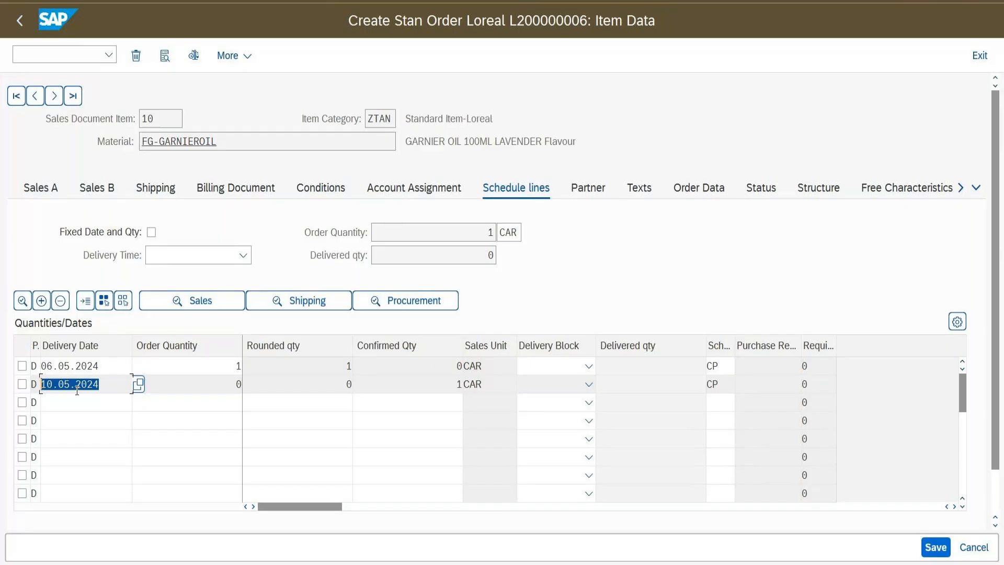
{"action": "left_click", "coordinate": [20, 21]}
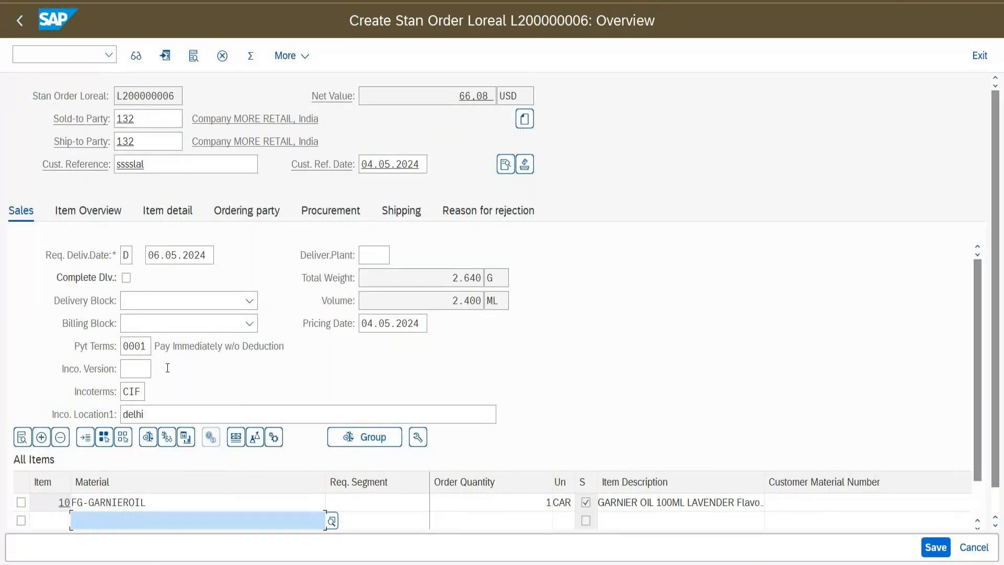
Review item 10's schedule lines, noting the 10.05.2024 date on the second line
{"action": "double_click", "coordinate": [166, 502]}
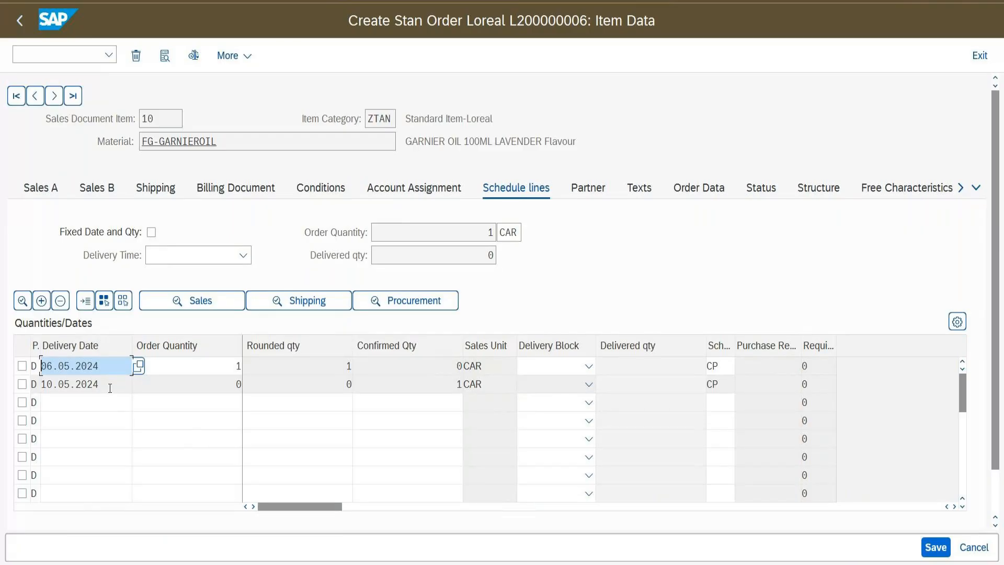
{"action": "left_click", "coordinate": [19, 21]}
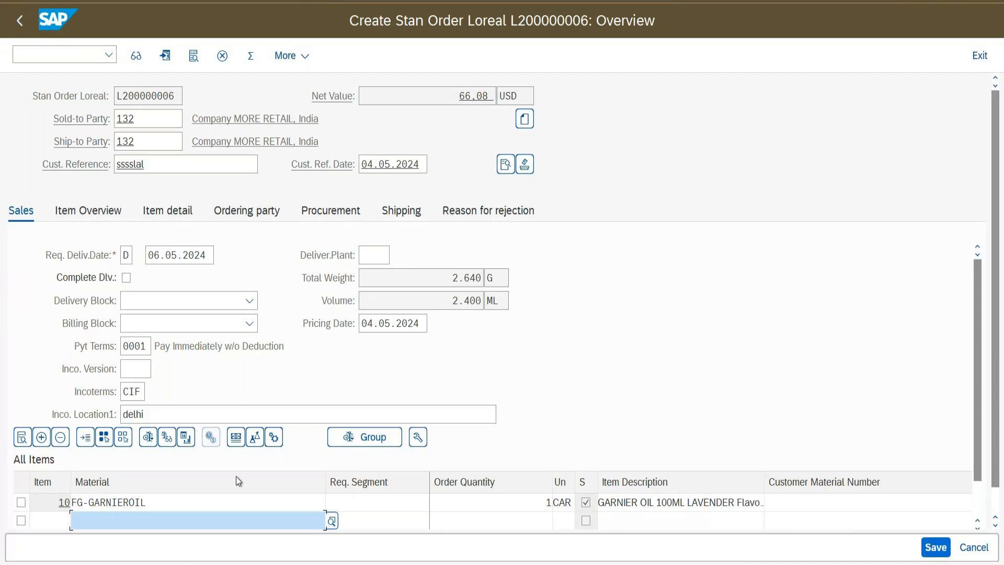
{"action": "double_click", "coordinate": [209, 505]}
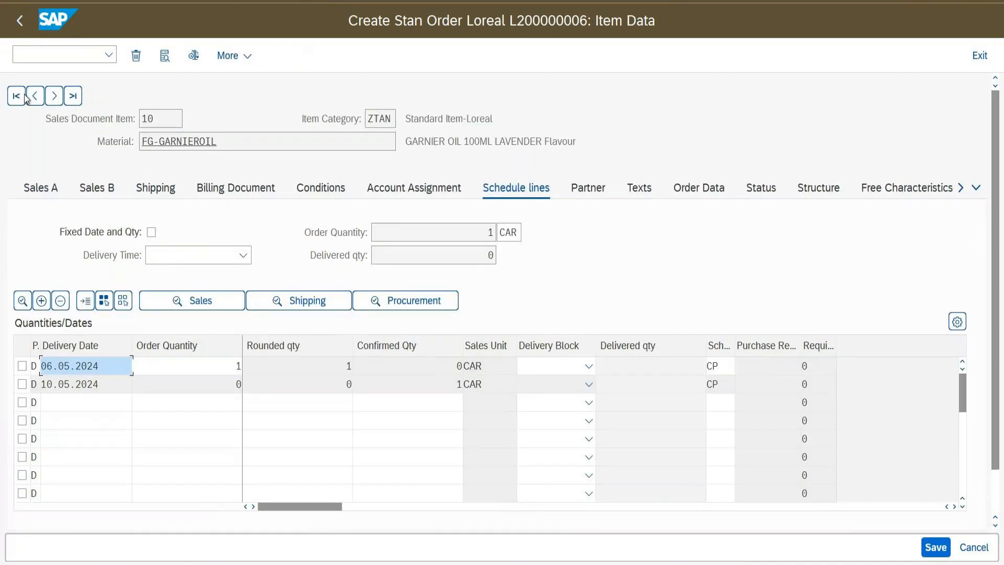
{"action": "left_click", "coordinate": [20, 30]}
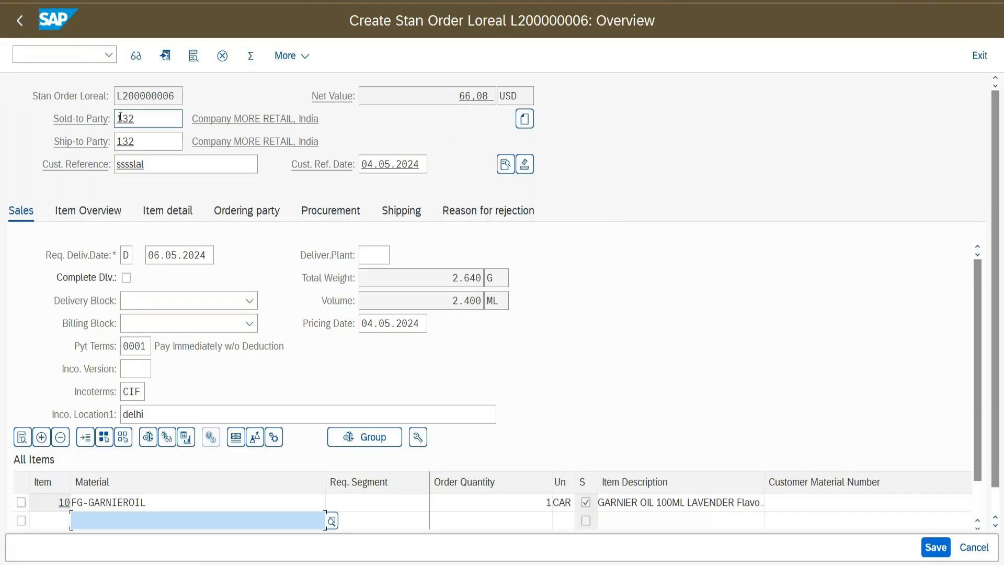
{"action": "left_click", "coordinate": [205, 507]}
{"action": "double_click", "coordinate": [203, 505]}
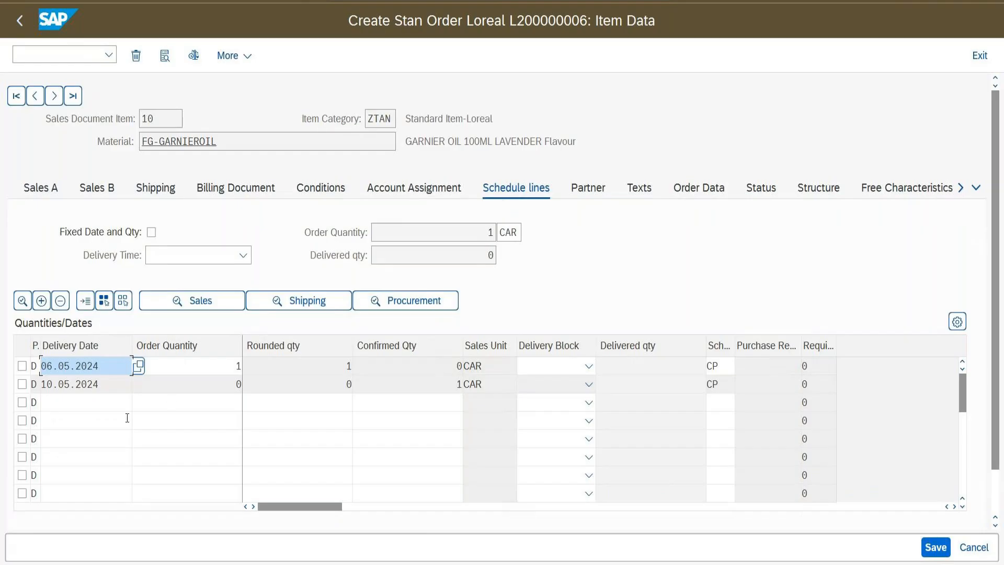
{"action": "left_click_drag", "start_coordinate": [121, 387], "coordinate": [40, 392]}
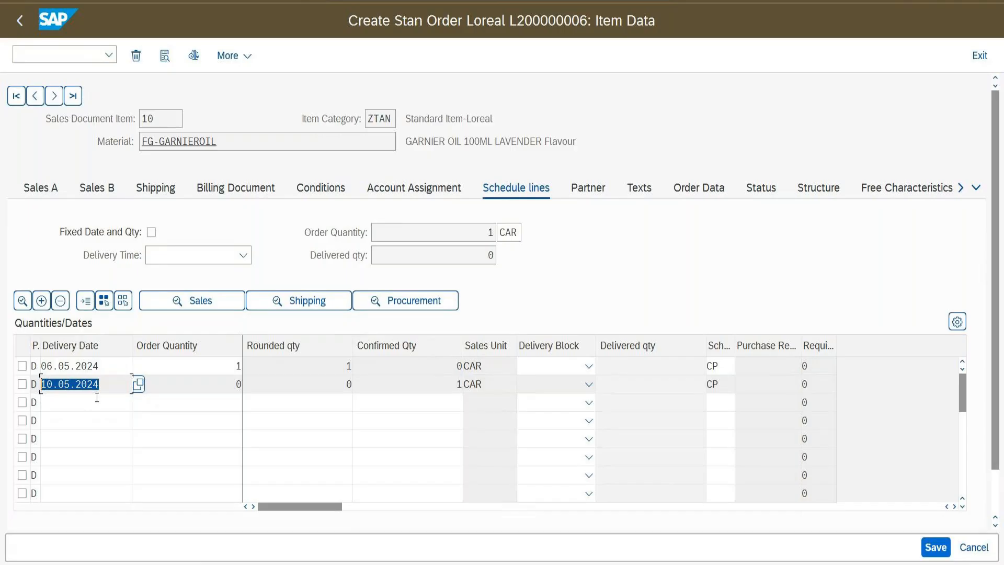
{"action": "left_click", "coordinate": [18, 24]}
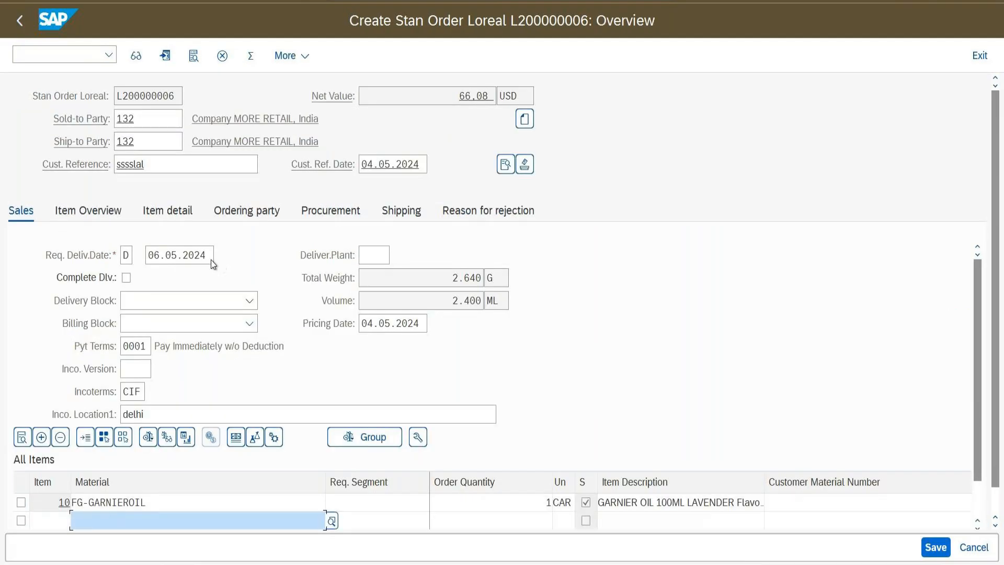
Change the requested delivery date to 10.05.2024, acknowledge the messages, and recheck schedule lines
{"action": "left_click", "coordinate": [212, 259]}
{"action": "type", "text": "10"}
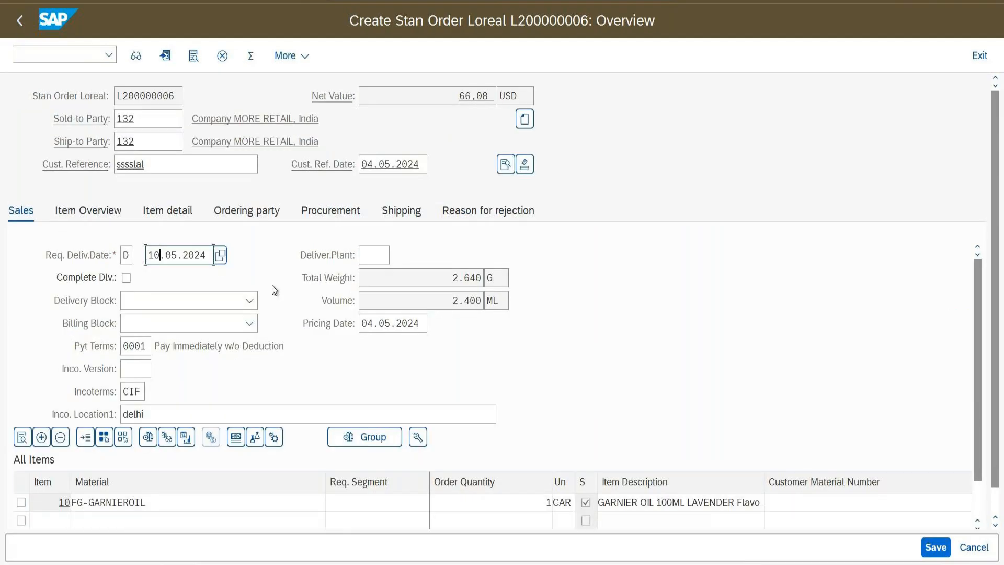
{"action": "key", "text": "Return"}
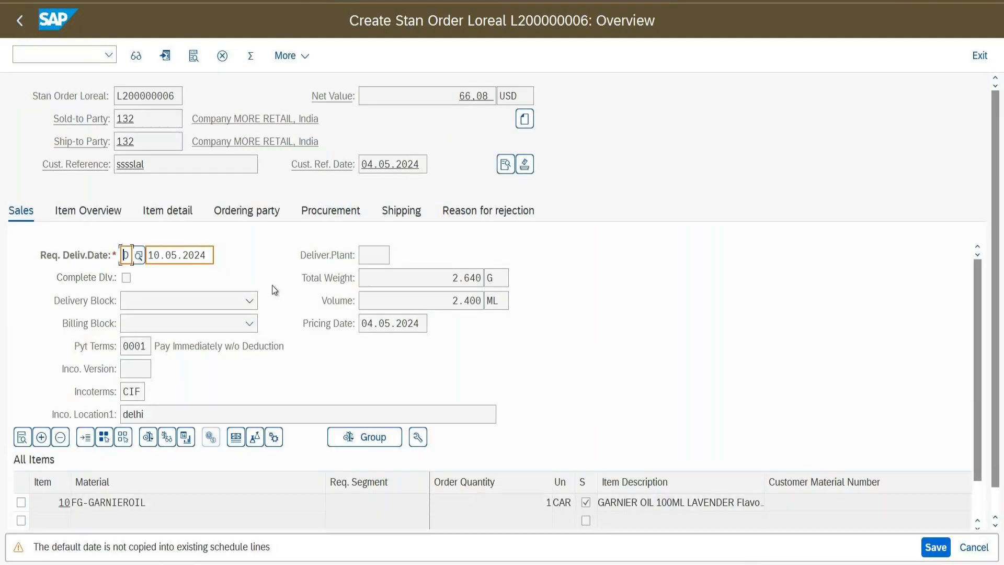
{"action": "key", "text": "Return"}
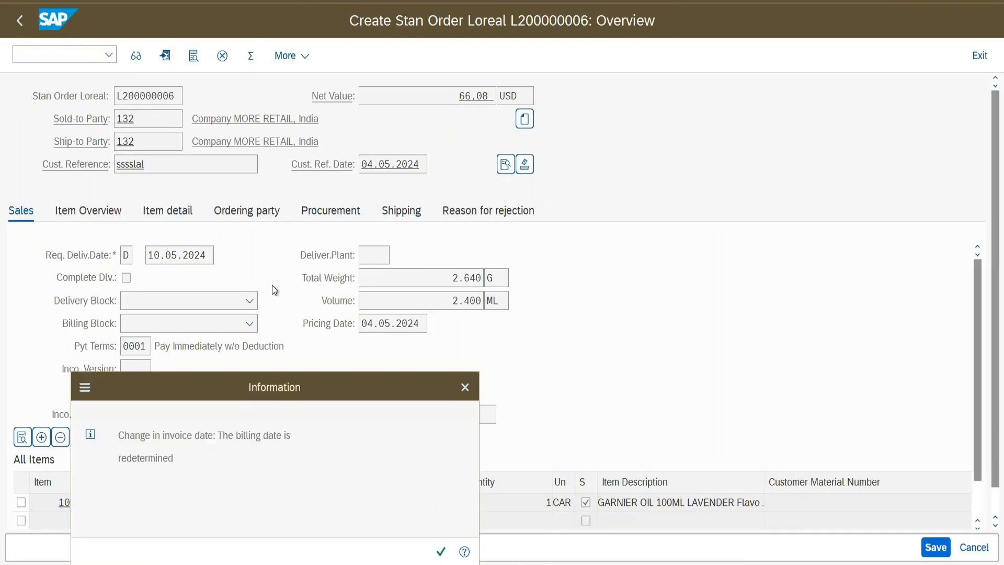
{"action": "key", "text": "Return"}
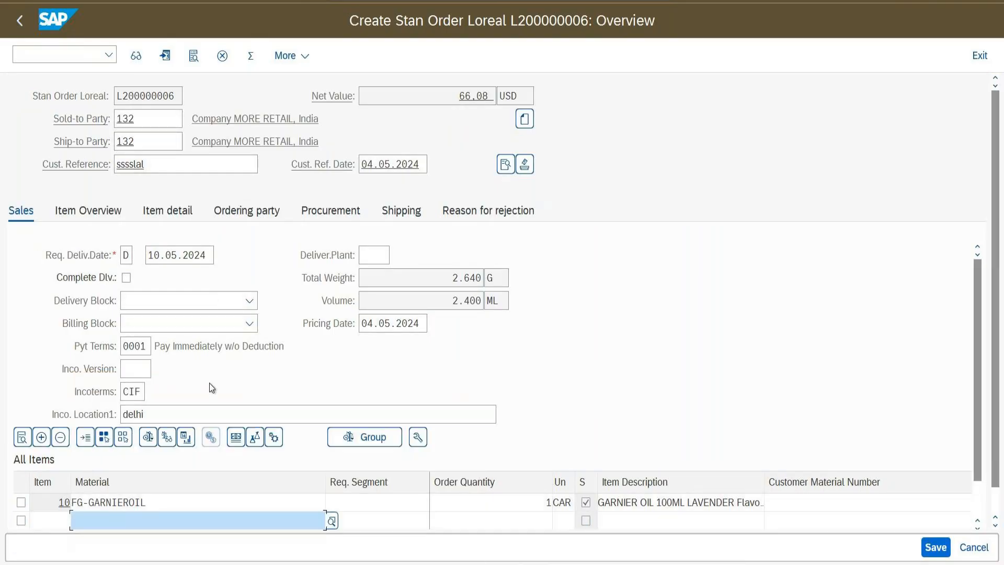
{"action": "left_click", "coordinate": [199, 502]}
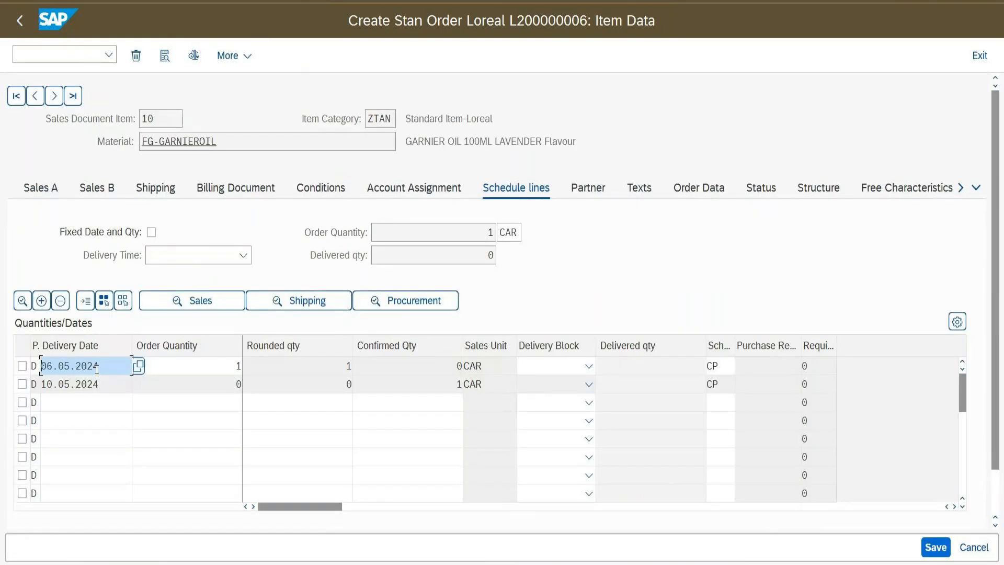
Start a ZORL order with /nva01 for the same sold-to customer, reusing the previous reference, delivery date 08.05.2024
{"action": "left_click", "coordinate": [51, 51]}
{"action": "type", "text": "/nva01"}
{"action": "key", "text": "Return"}
{"action": "key", "text": "Return"}
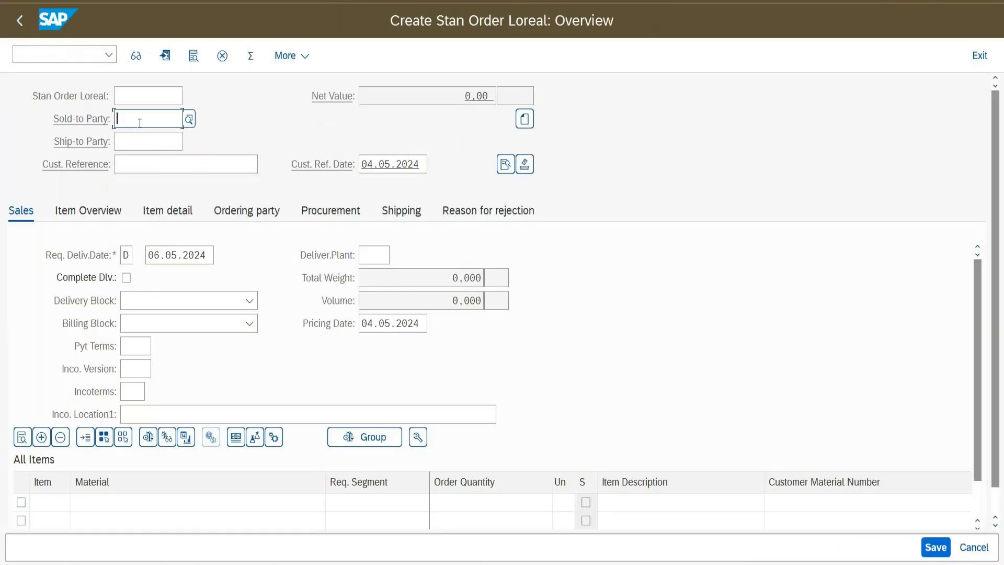
{"action": "type", "text": "132"}
{"action": "left_click", "coordinate": [144, 163]}
{"action": "left_click", "coordinate": [151, 186]}
{"action": "left_click", "coordinate": [170, 260]}
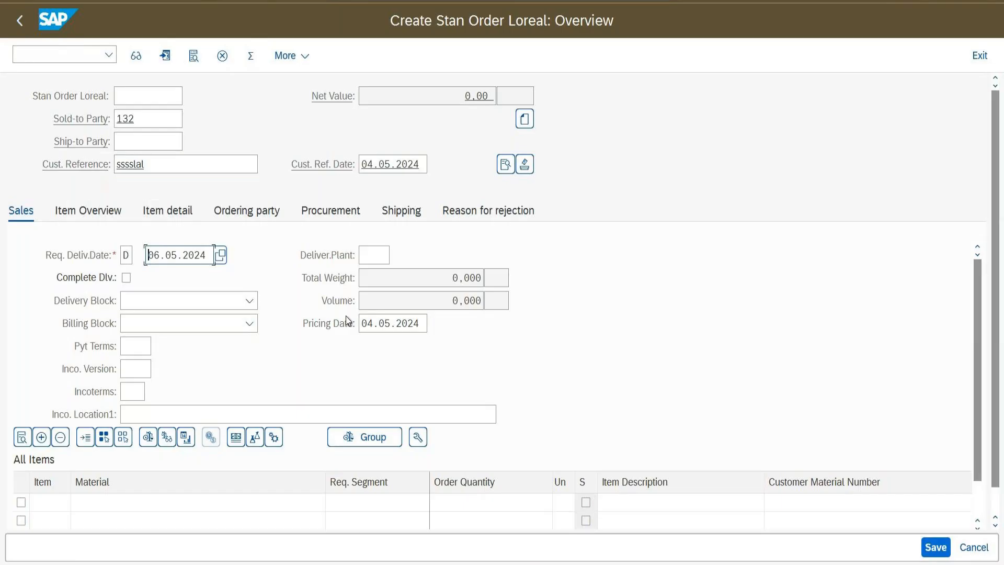
{"action": "type", "text": "08"}
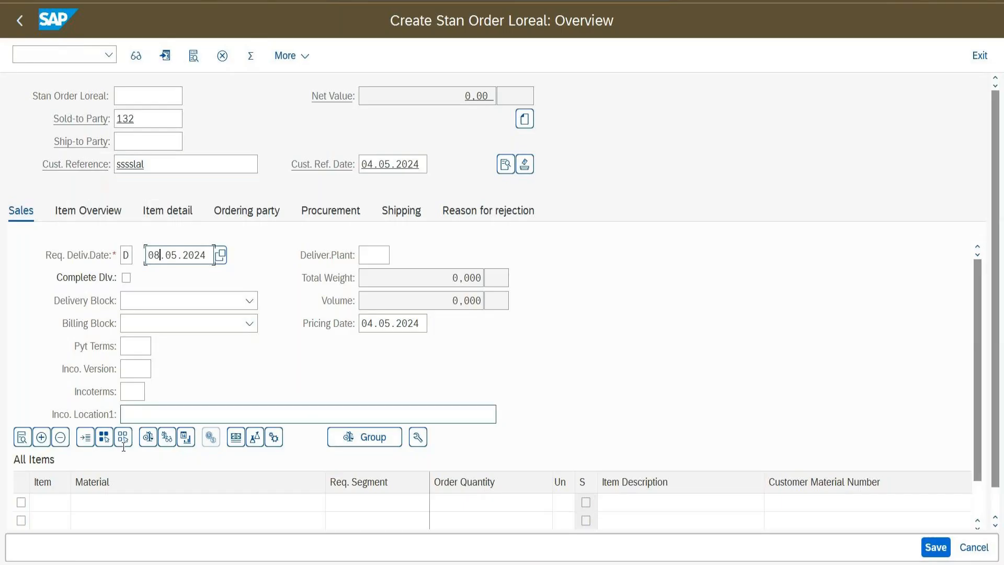
Add FG-GARNIEROIL quantity 1 as item 10, decline substitution, and open the item's details
{"action": "left_click", "coordinate": [106, 508]}
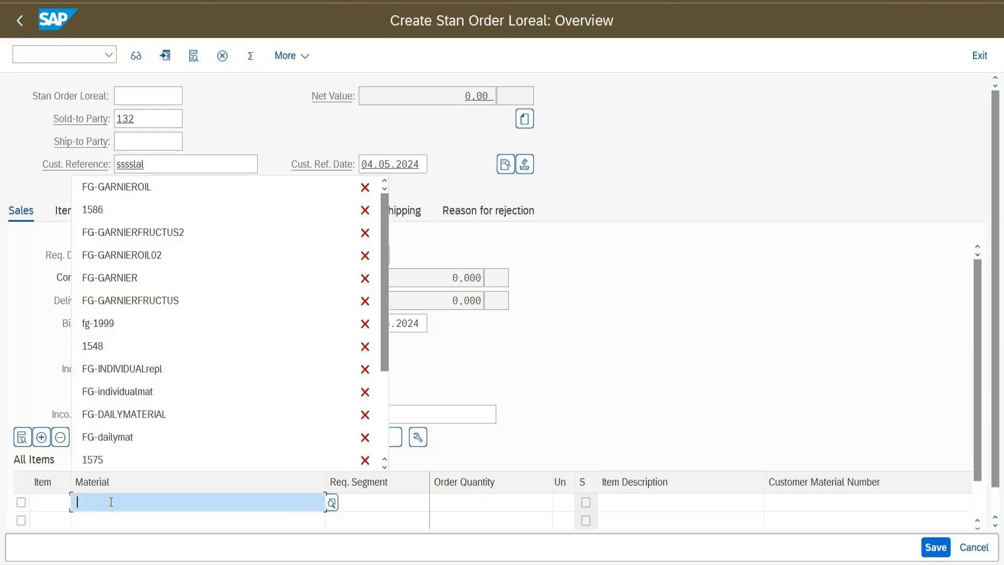
{"action": "left_click", "coordinate": [132, 190]}
{"action": "left_click", "coordinate": [460, 501]}
{"action": "type", "text": "1"}
{"action": "key", "text": "Return"}
{"action": "key", "text": "Return"}
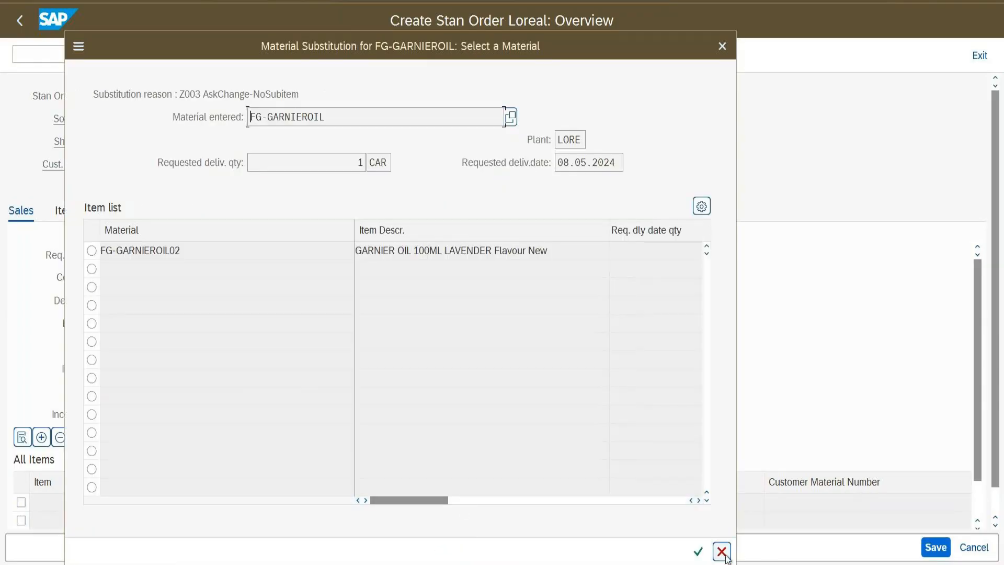
{"action": "left_click", "coordinate": [721, 551]}
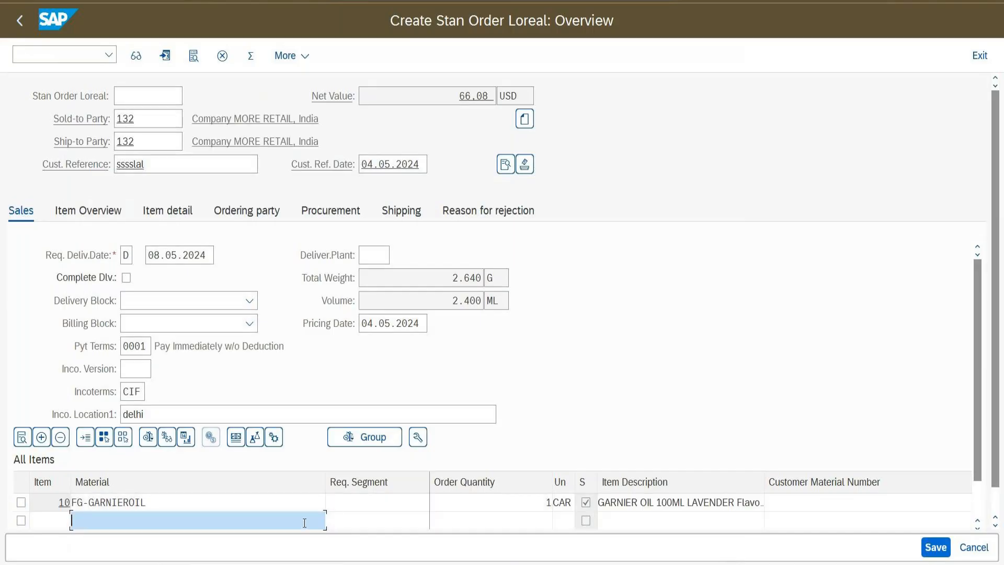
{"action": "double_click", "coordinate": [264, 504]}
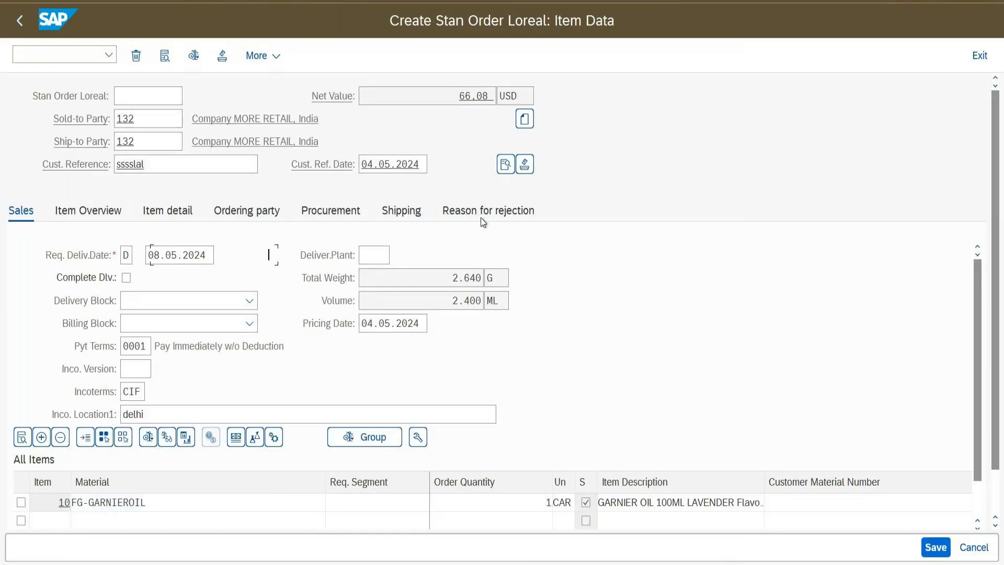
{"action": "left_click", "coordinate": [515, 187]}
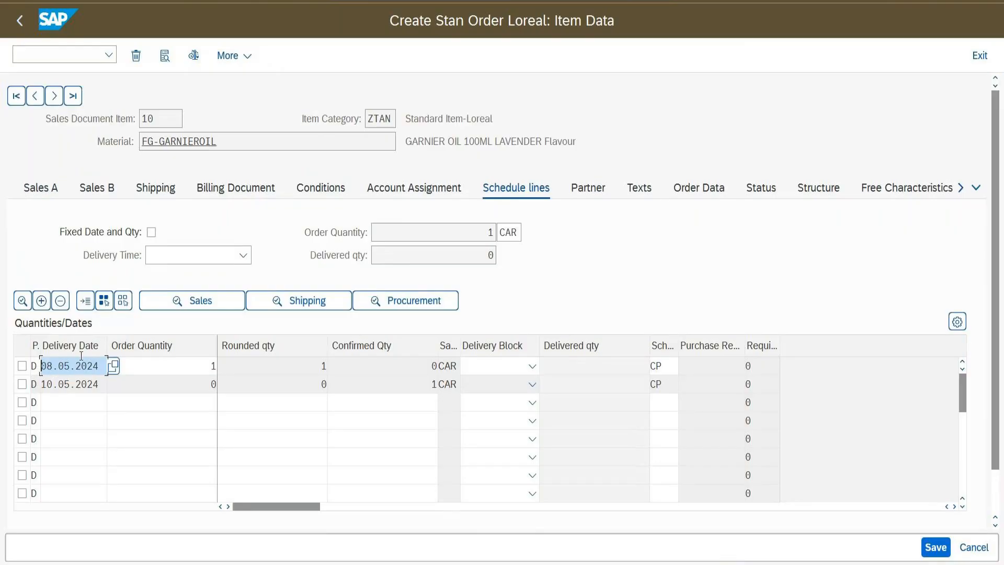
{"action": "left_click", "coordinate": [24, 32]}
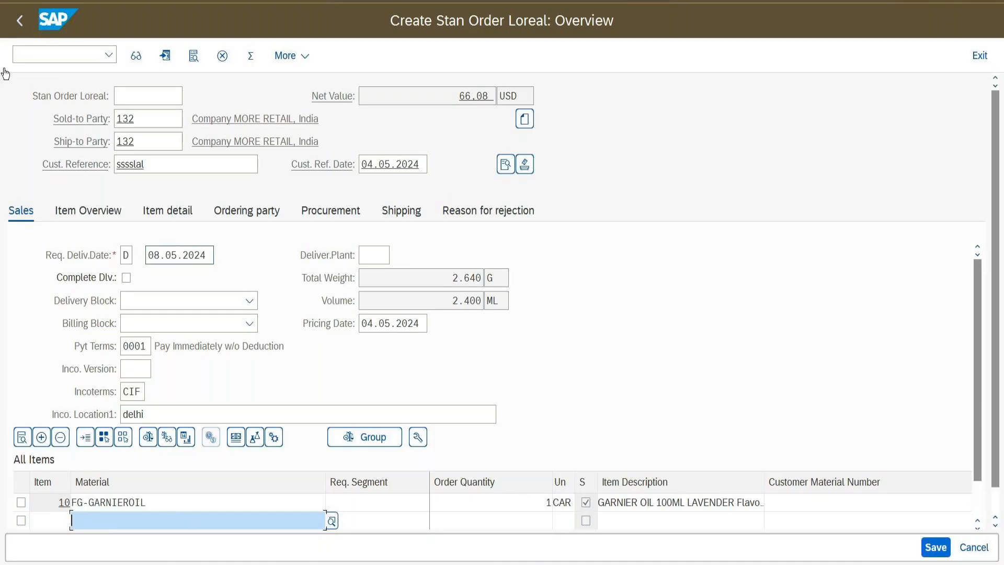
Create another ZORL order for the previous sold-to customer and reference, with delivery date 10.05.2024
{"action": "left_click", "coordinate": [41, 53]}
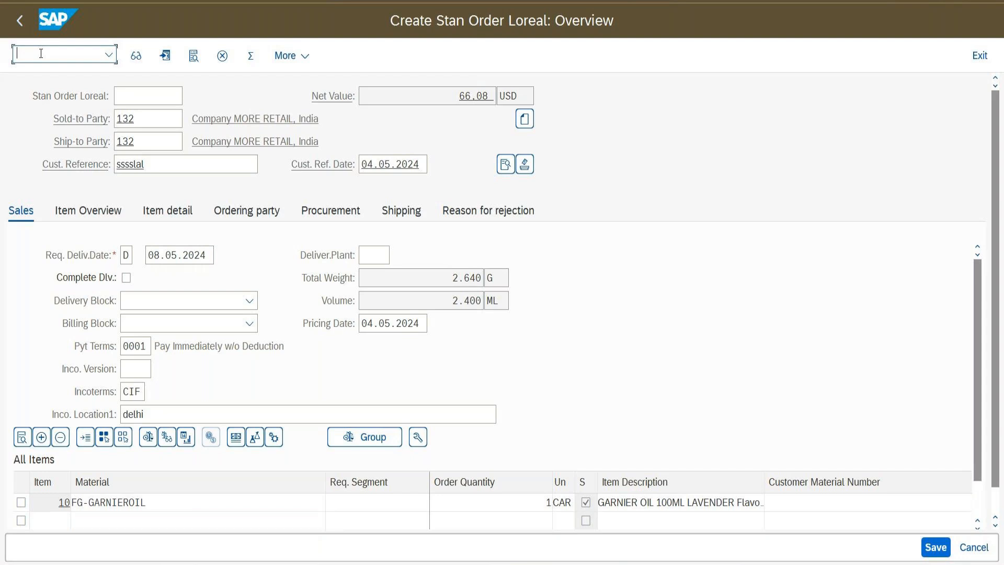
{"action": "type", "text": "/nva01"}
{"action": "key", "text": "Return"}
{"action": "key", "text": "Return"}
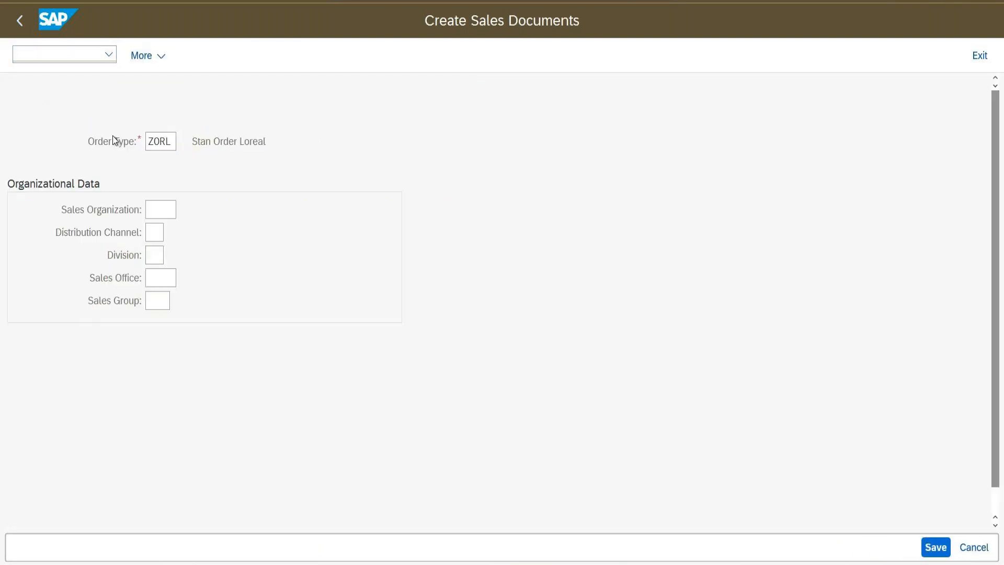
{"action": "left_click", "coordinate": [148, 121]}
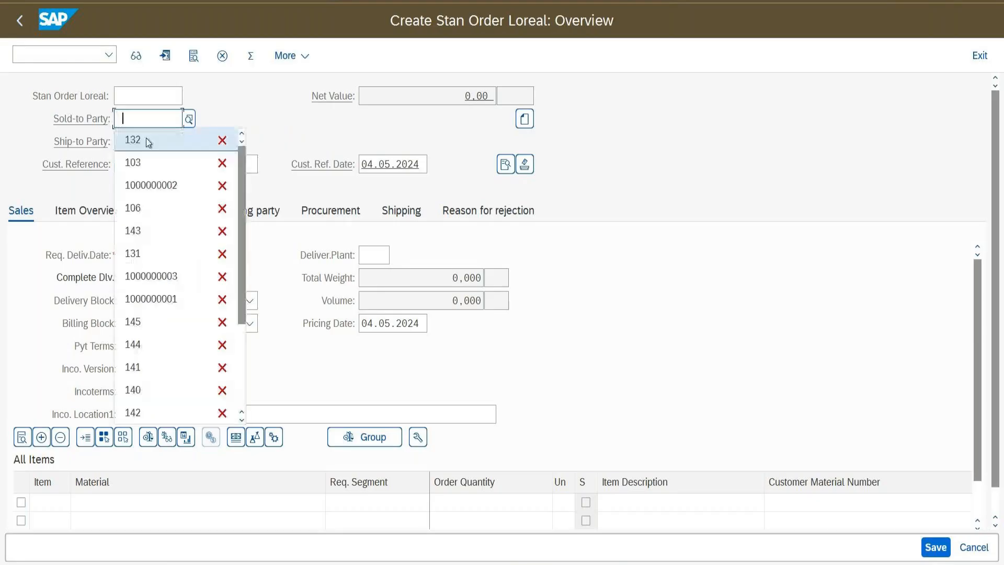
{"action": "left_click", "coordinate": [146, 139]}
{"action": "left_click", "coordinate": [152, 167]}
{"action": "left_click", "coordinate": [152, 186]}
{"action": "left_click", "coordinate": [158, 256]}
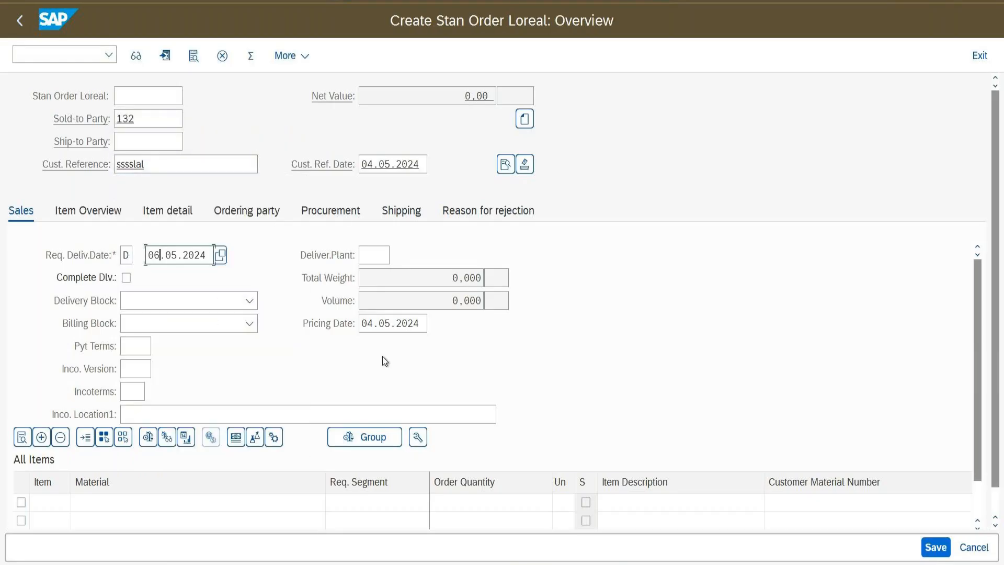
{"action": "key", "text": "BackSpace"}
{"action": "key", "text": "BackSpace"}
{"action": "type", "text": "10"}
Add FG-GARNIEROIL quantity 1 as item 10, decline substitution, and open its schedule lines
{"action": "left_click", "coordinate": [188, 500]}
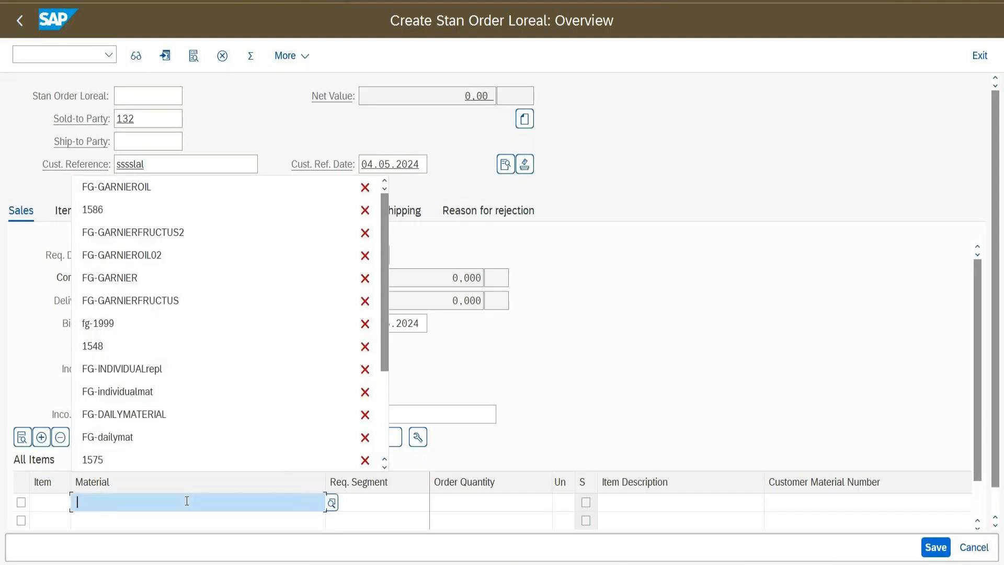
{"action": "left_click", "coordinate": [167, 198]}
{"action": "left_click", "coordinate": [466, 502]}
{"action": "type", "text": "1"}
{"action": "key", "text": "Return"}
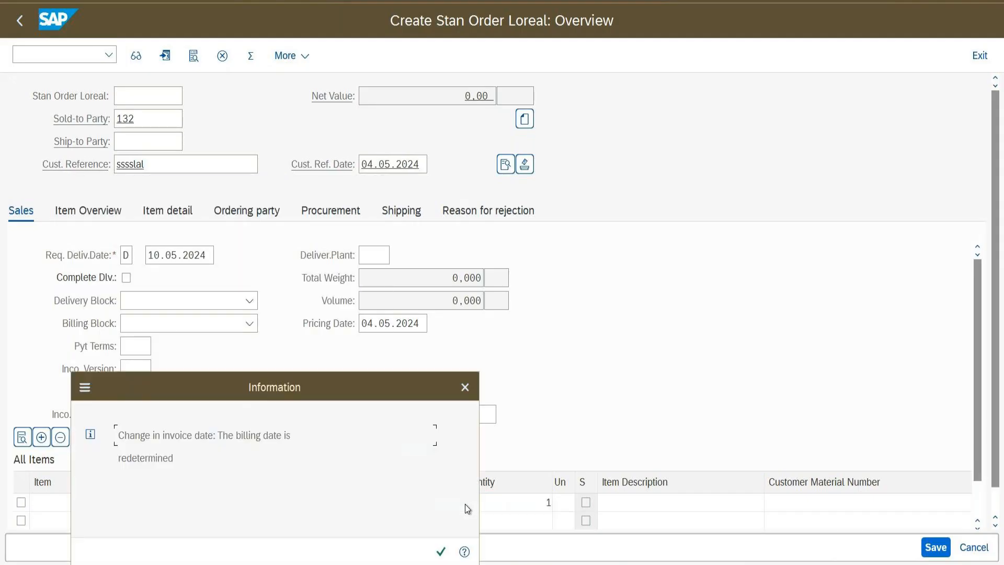
{"action": "key", "text": "Return"}
{"action": "left_click", "coordinate": [721, 552]}
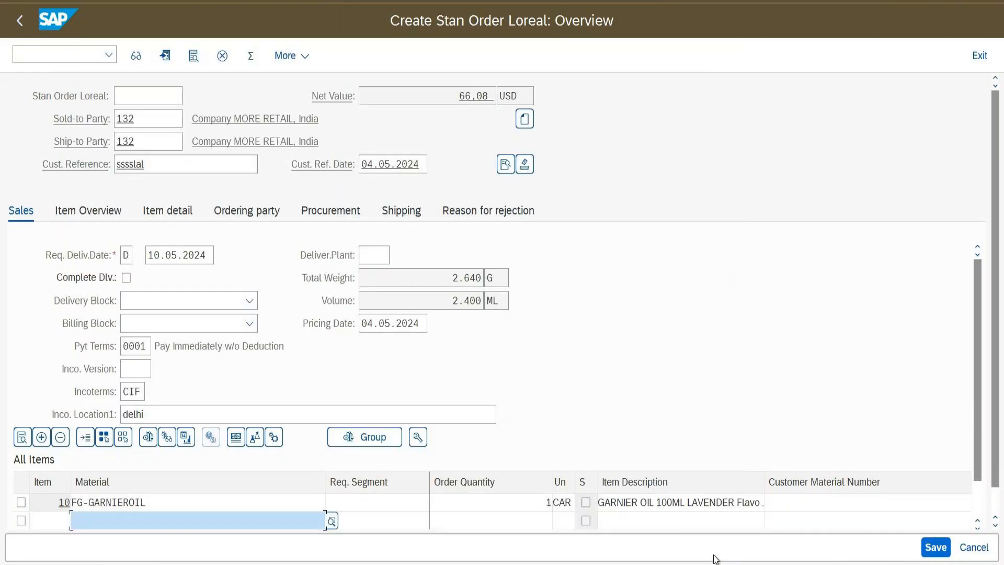
{"action": "double_click", "coordinate": [181, 496]}
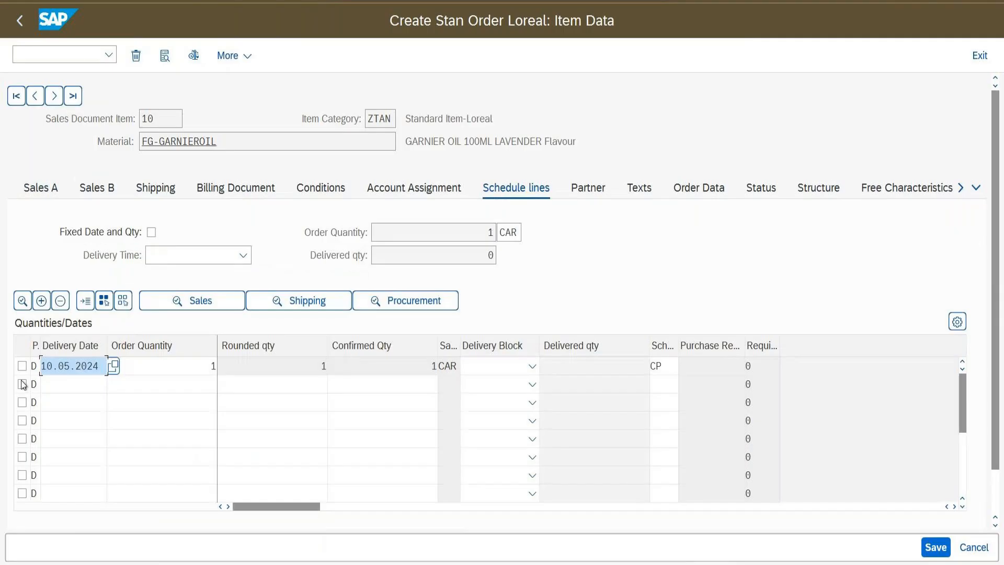
{"action": "key", "text": "Tab"}
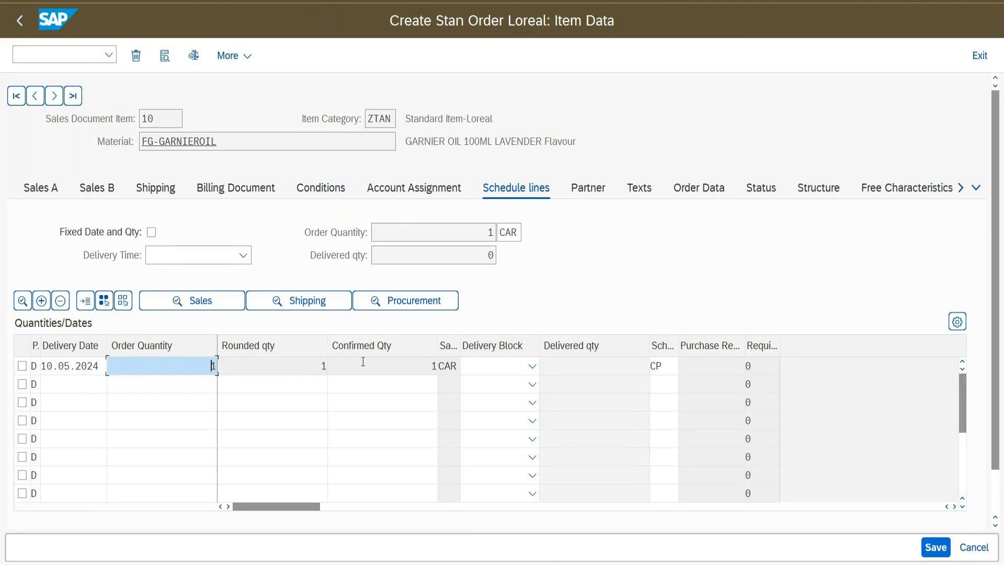
{"action": "left_click", "coordinate": [21, 22]}
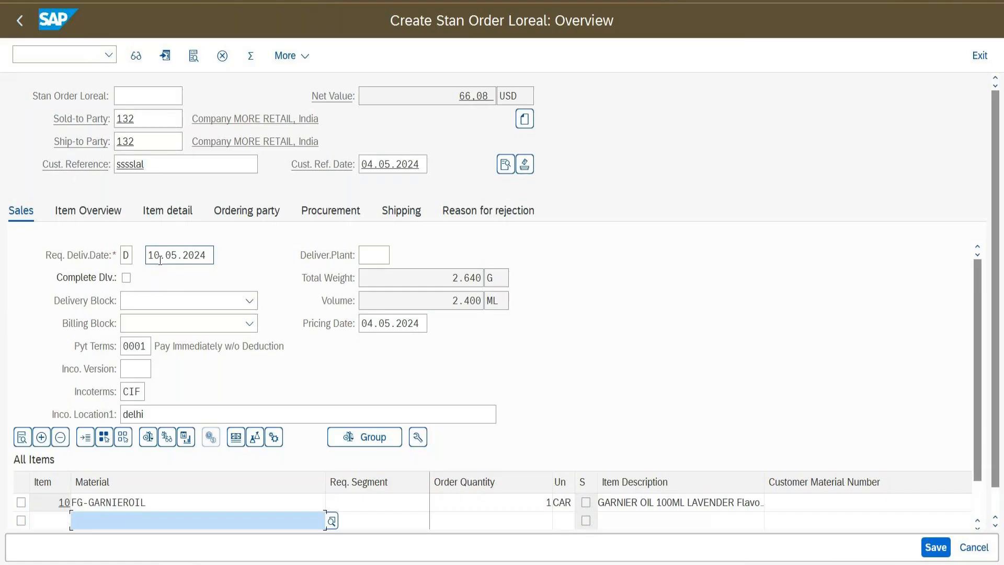
{"action": "double_click", "coordinate": [206, 497]}
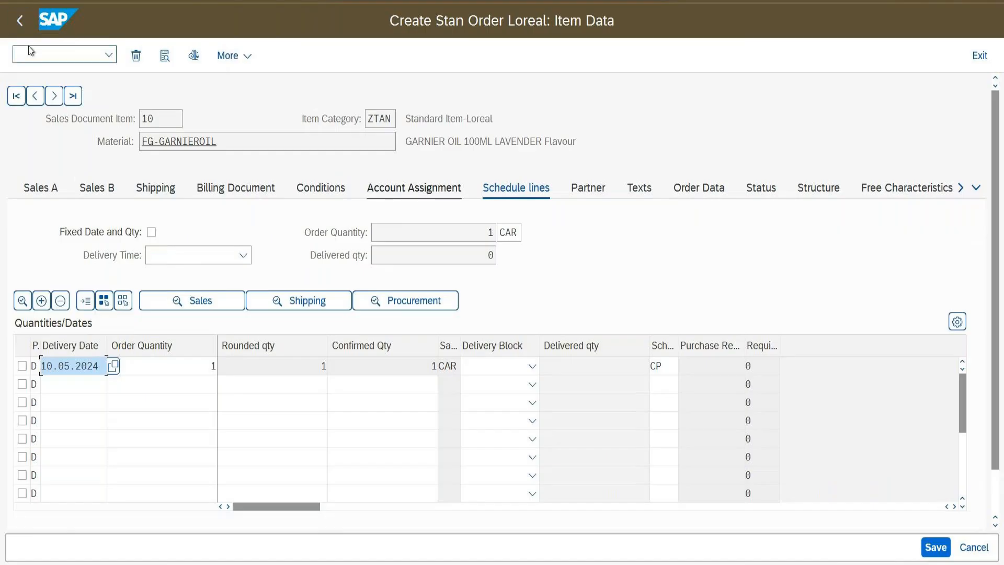
Start a ZORL order for the sold-to customer with a customer reference and dates set to 01.05.2024
{"action": "left_click", "coordinate": [31, 51]}
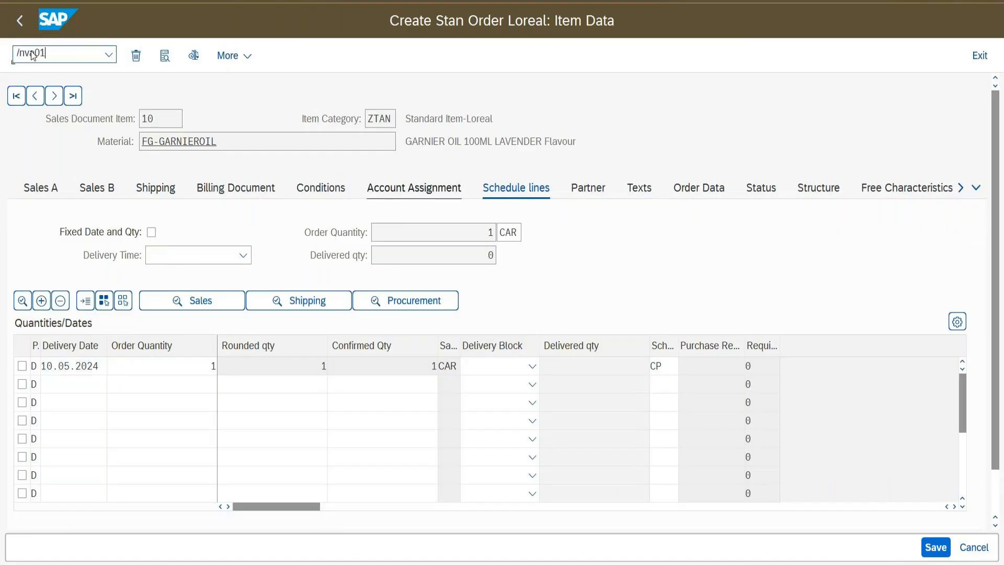
{"action": "key", "text": "Return"}
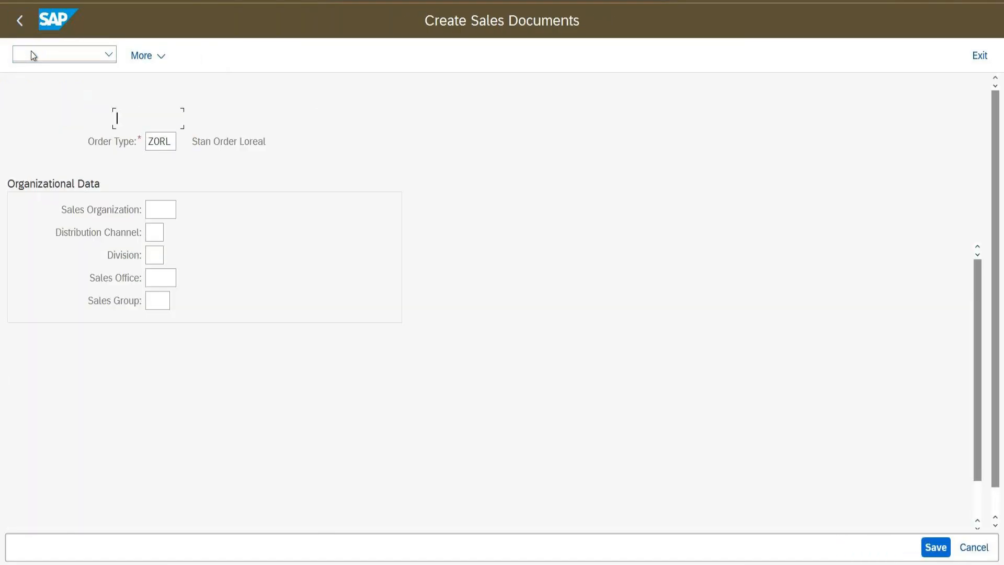
{"action": "key", "text": "Return"}
{"action": "type", "text": "132"}
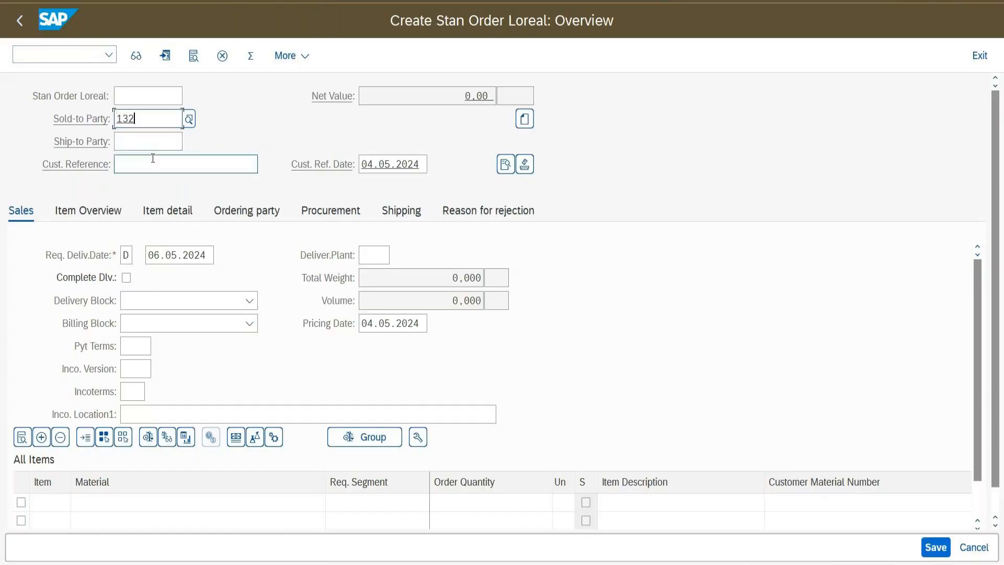
{"action": "left_click", "coordinate": [153, 159]}
{"action": "type", "text": "sssslal"}
{"action": "left_click", "coordinate": [161, 256]}
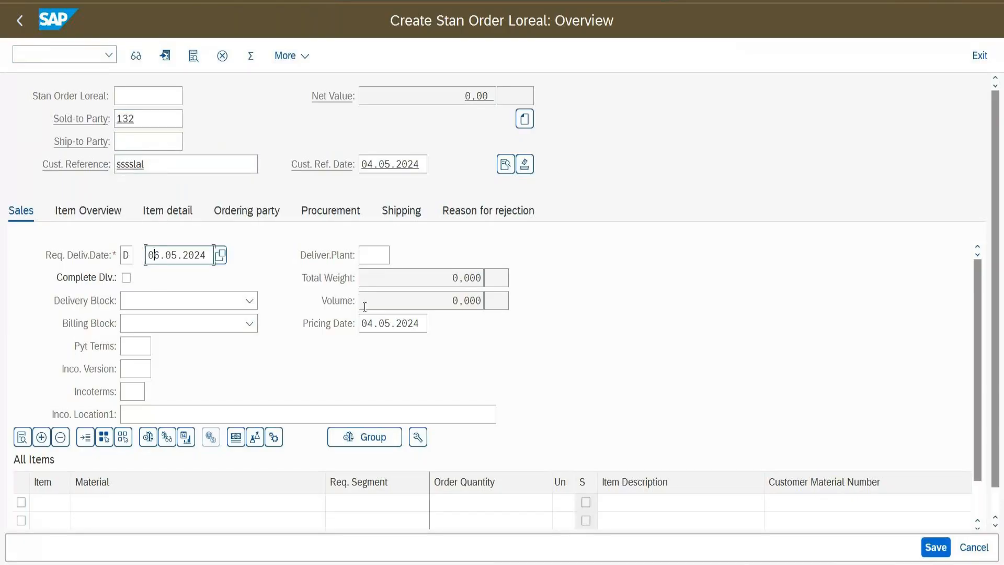
{"action": "type", "text": "1"}
{"action": "left_click", "coordinate": [390, 167]}
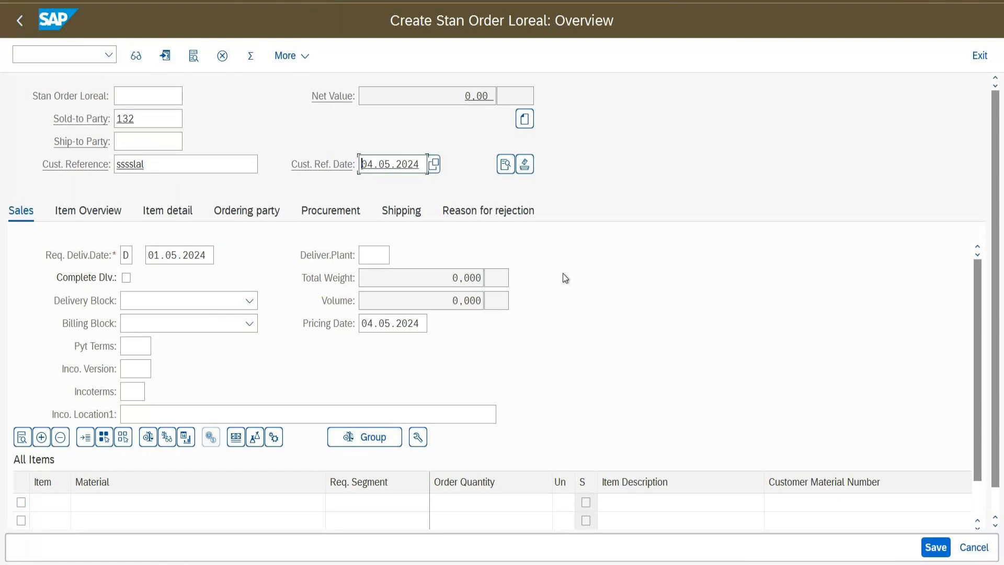
{"action": "type", "text": "1"}
Add 1 CAR of FG-GARNIEROIL as item 10, accept the messages, keep the material, and open its details
{"action": "left_click", "coordinate": [161, 501]}
{"action": "left_click", "coordinate": [125, 193]}
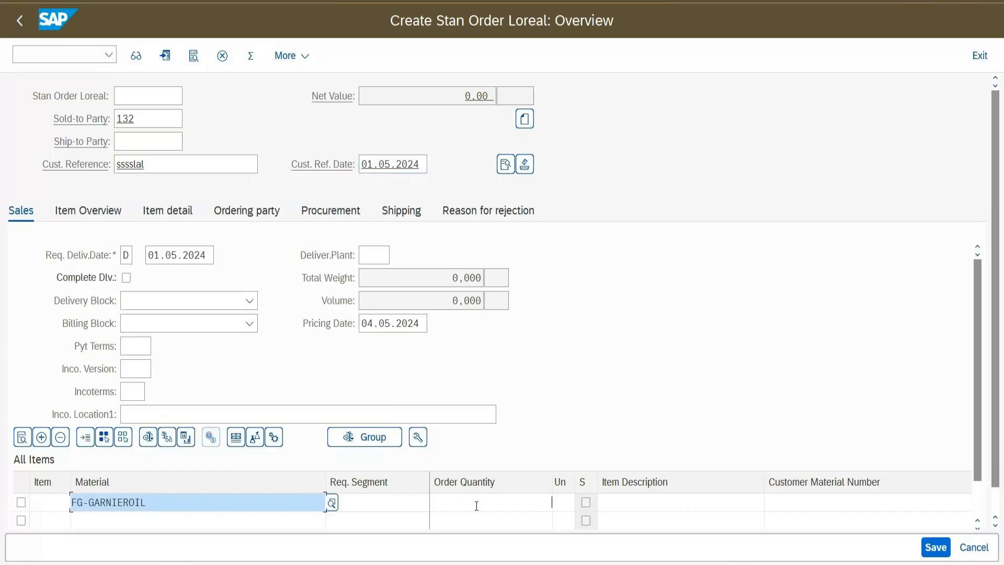
{"action": "left_click", "coordinate": [476, 506]}
{"action": "type", "text": "1"}
{"action": "key", "text": "Return"}
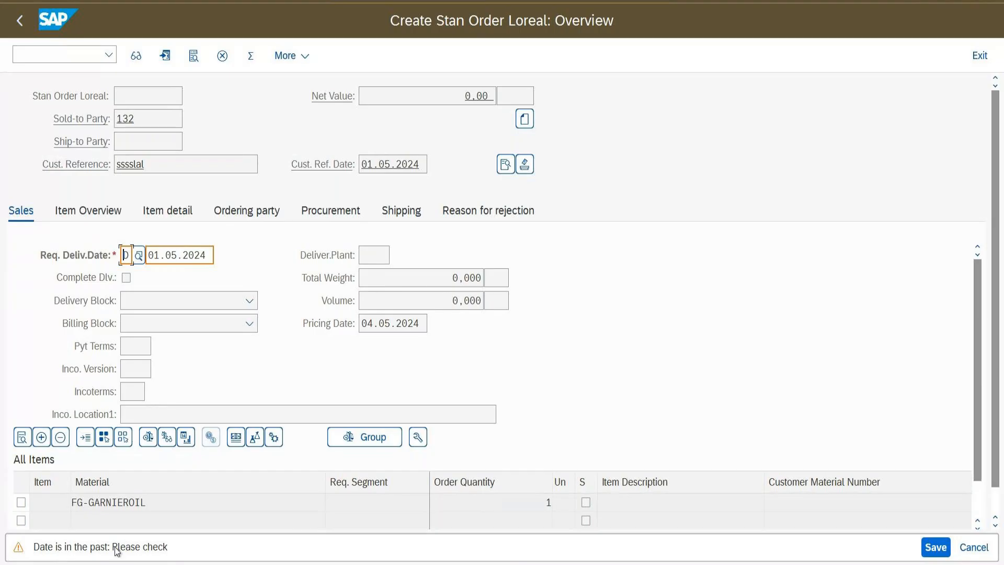
{"action": "key", "text": "Return"}
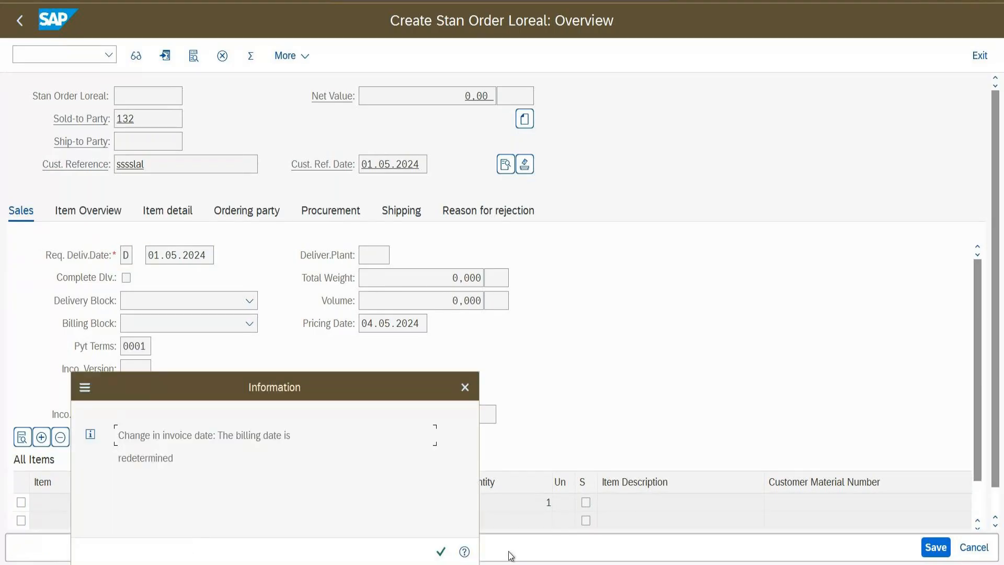
{"action": "left_click", "coordinate": [440, 551]}
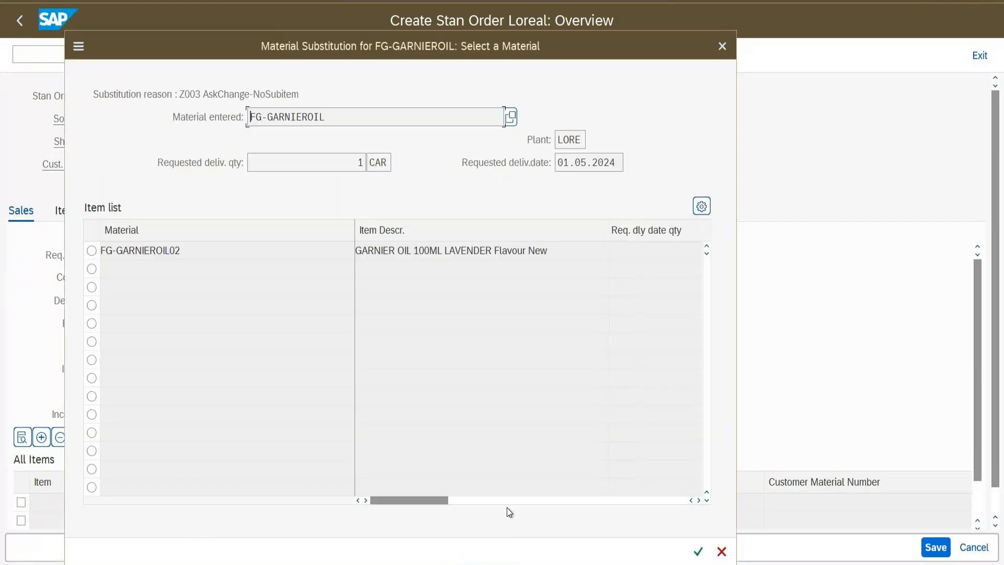
{"action": "left_click", "coordinate": [722, 552]}
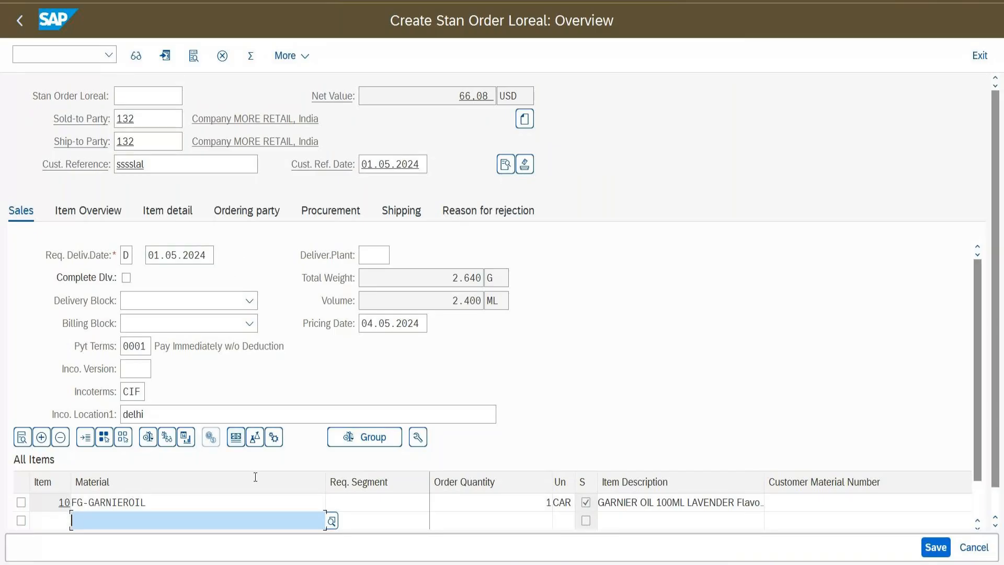
{"action": "left_click", "coordinate": [246, 500]}
{"action": "double_click", "coordinate": [246, 500]}
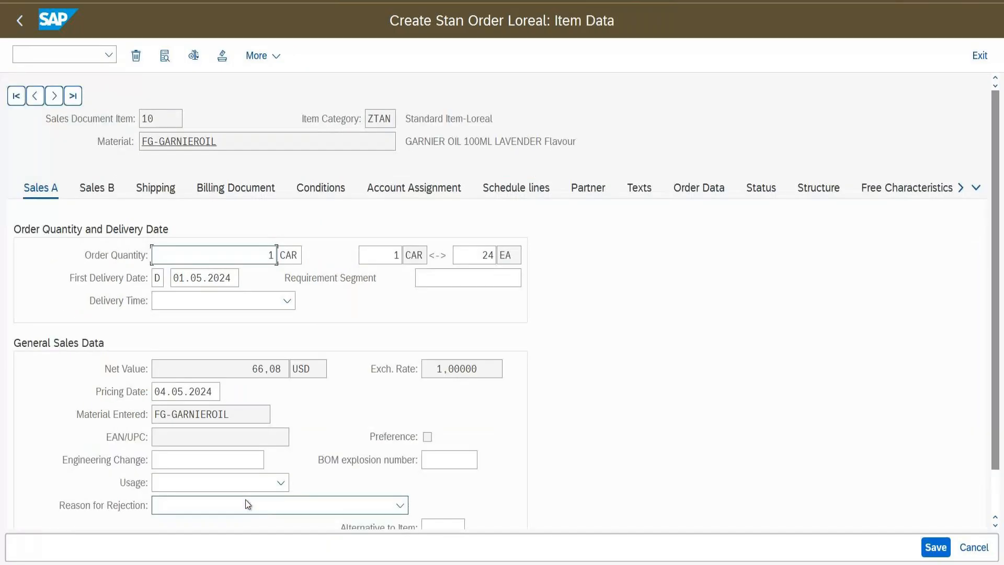
Review item 10's schedule lines (0 confirmed on 01.05.2024, 1 CAR on 10.05.2024), then save the order
{"action": "left_click", "coordinate": [493, 190]}
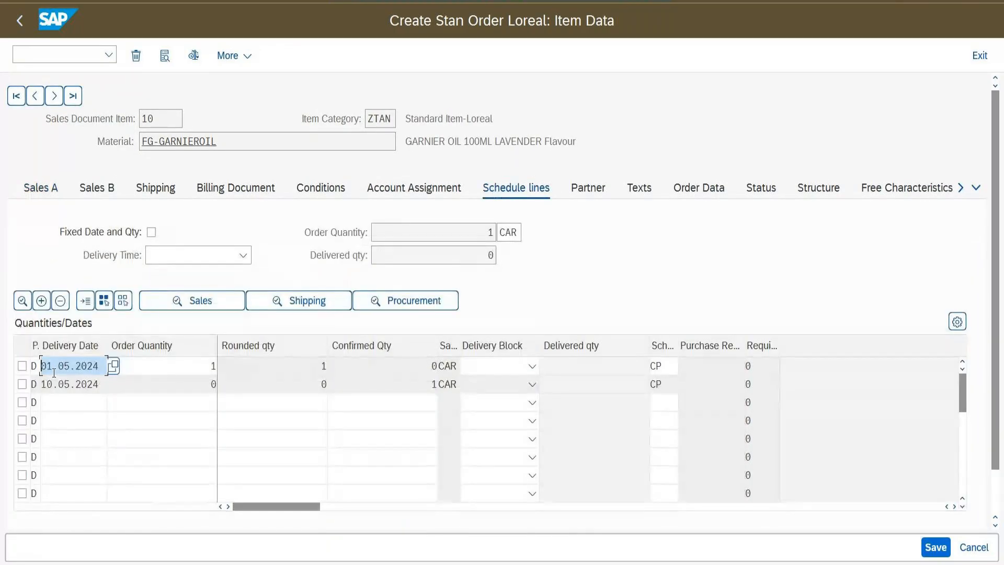
{"action": "left_click", "coordinate": [450, 367]}
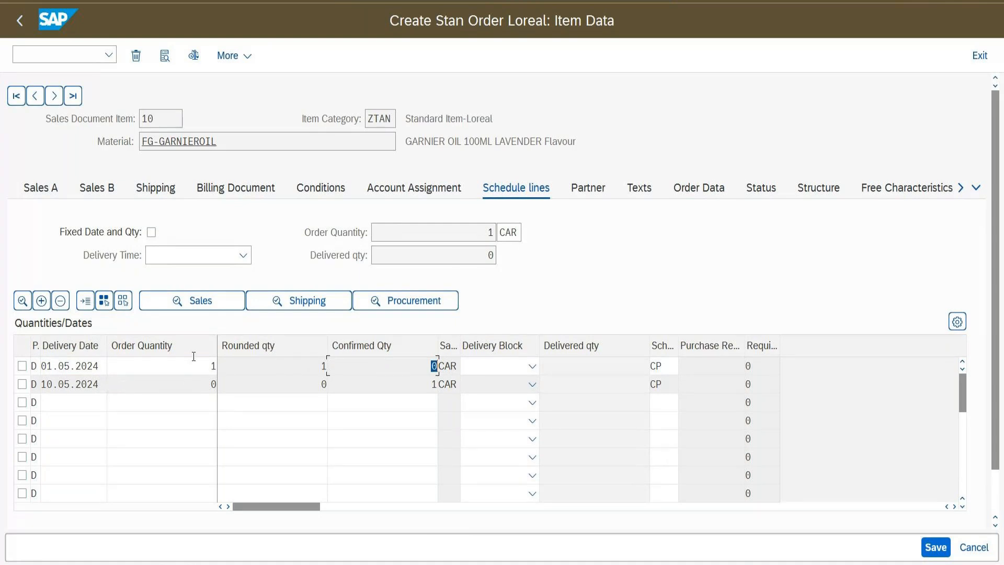
{"action": "left_click", "coordinate": [433, 384]}
{"action": "left_click_drag", "start_coordinate": [107, 368], "coordinate": [126, 369]}
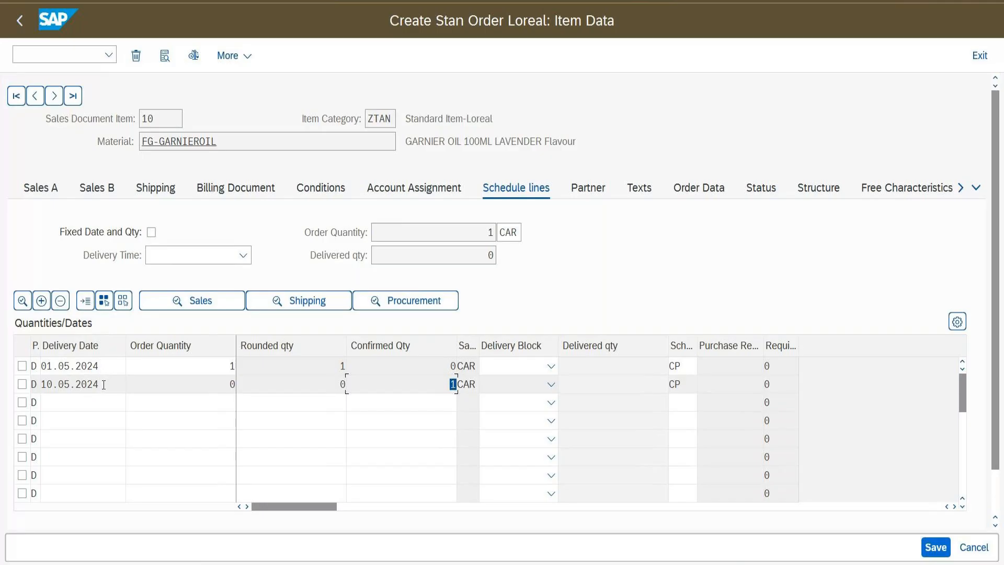
{"action": "left_click_drag", "start_coordinate": [103, 384], "coordinate": [40, 384]}
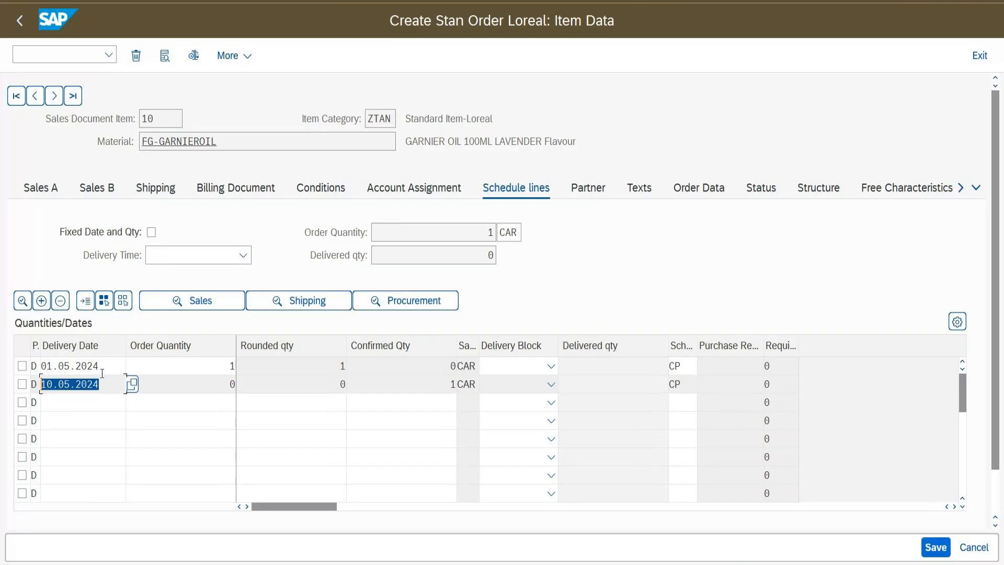
{"action": "left_click_drag", "start_coordinate": [450, 366], "coordinate": [475, 366]}
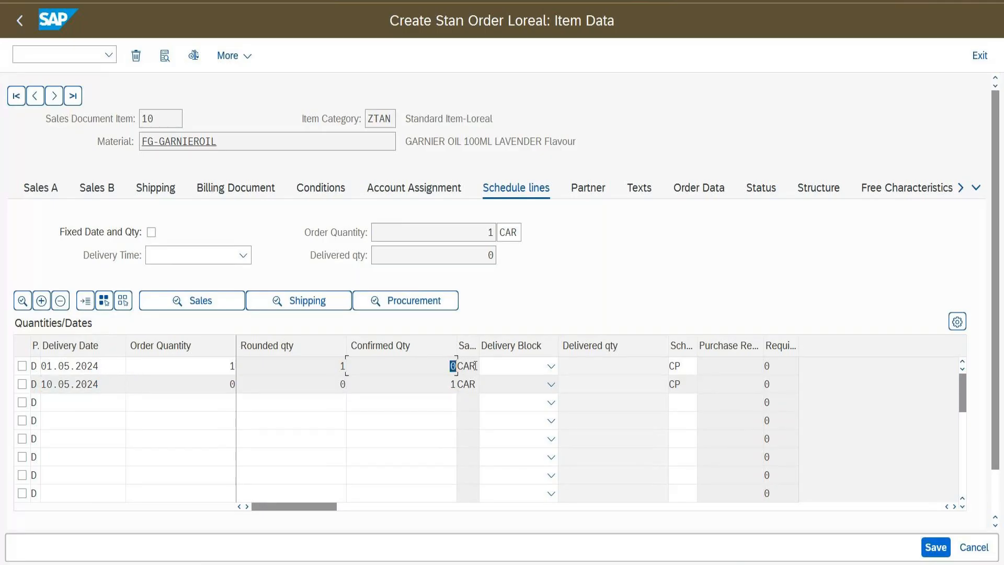
{"action": "left_click", "coordinate": [438, 384]}
{"action": "left_click_drag", "start_coordinate": [448, 384], "coordinate": [466, 385]}
{"action": "left_click", "coordinate": [131, 385]}
{"action": "left_click", "coordinate": [935, 549]}
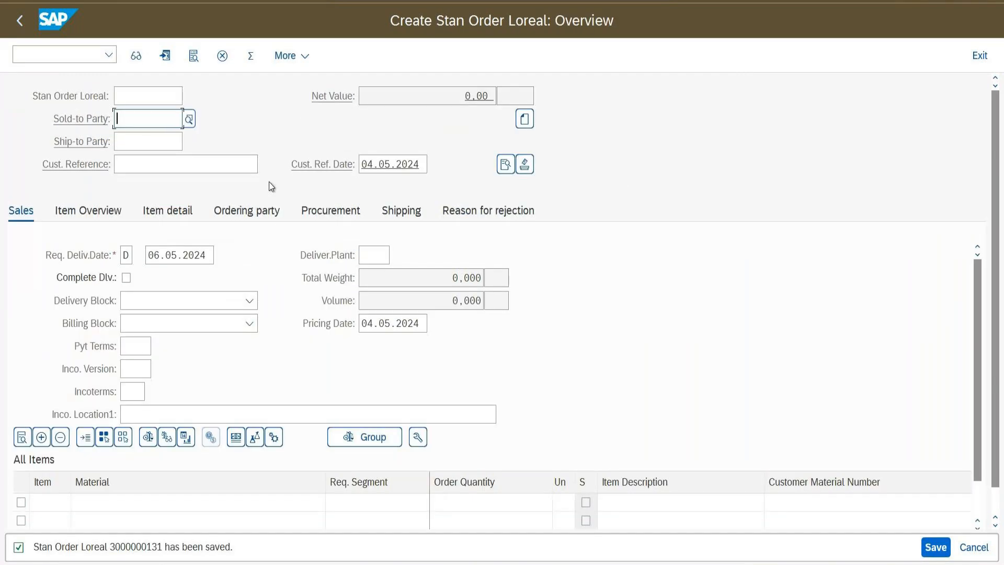
Open the saved order with /nva02 and inspect item 10's schedule lines for 01.05.2024 and 10.05.2024
{"action": "left_click", "coordinate": [69, 57]}
{"action": "type", "text": "/nva02"}
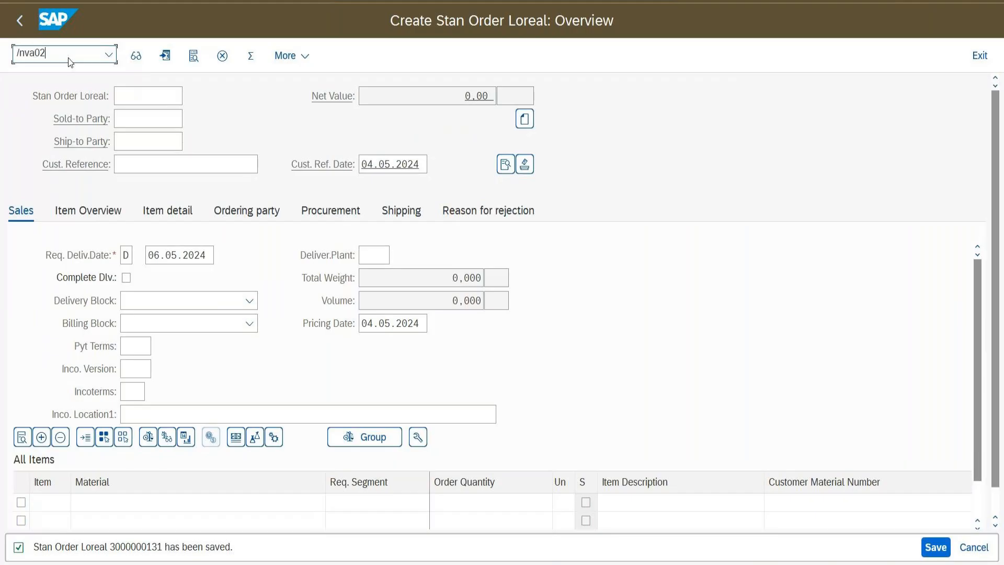
{"action": "key", "text": "Return"}
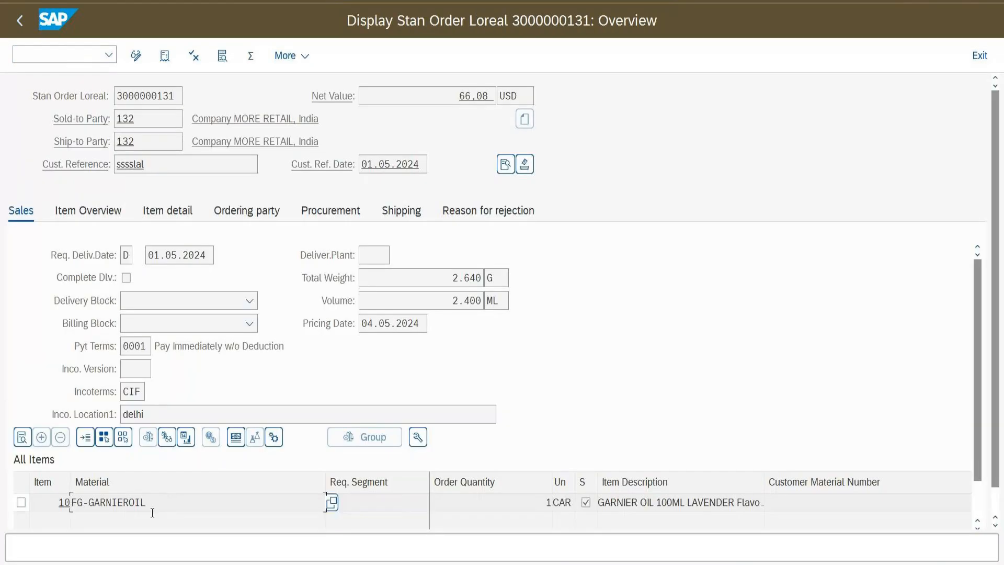
{"action": "double_click", "coordinate": [158, 501]}
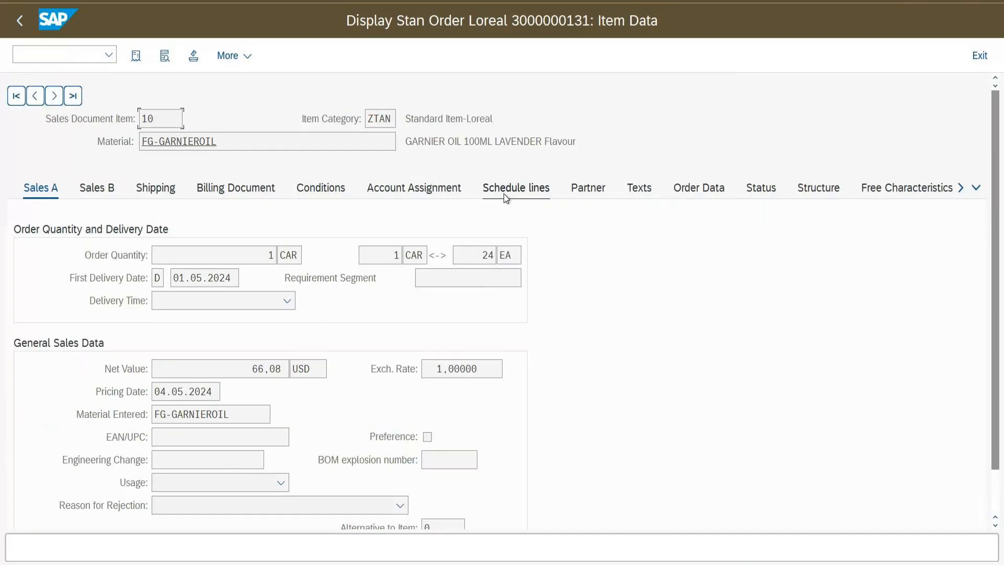
{"action": "left_click", "coordinate": [503, 193]}
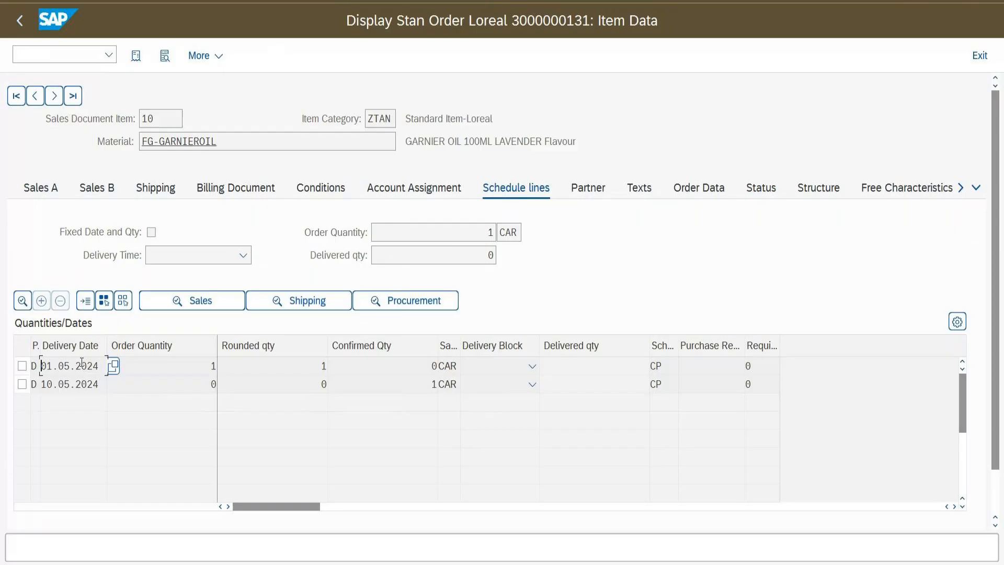
{"action": "left_click_drag", "start_coordinate": [778, 351], "coordinate": [854, 351]}
{"action": "left_click_drag", "start_coordinate": [101, 347], "coordinate": [126, 351]}
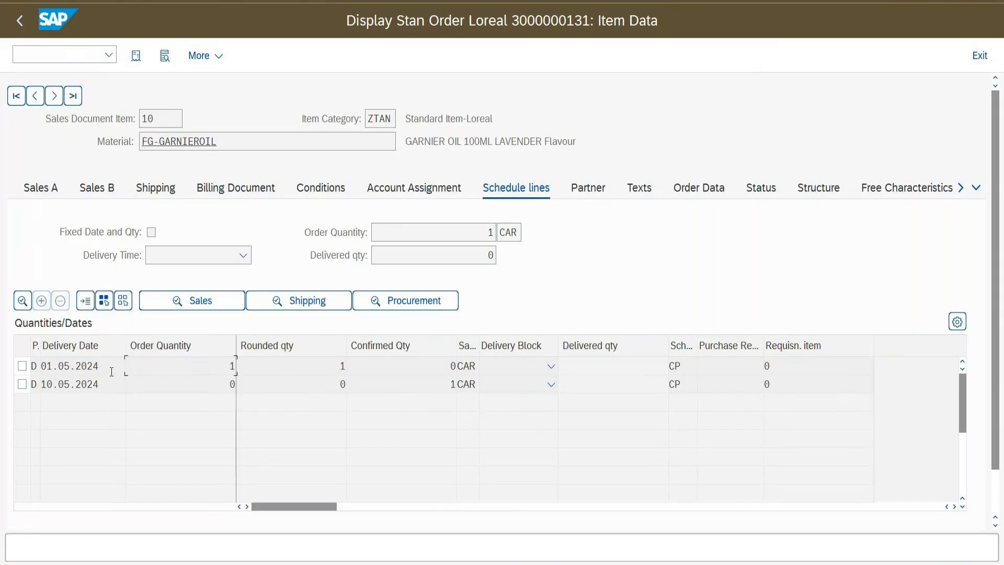
{"action": "left_click_drag", "start_coordinate": [114, 367], "coordinate": [33, 372]}
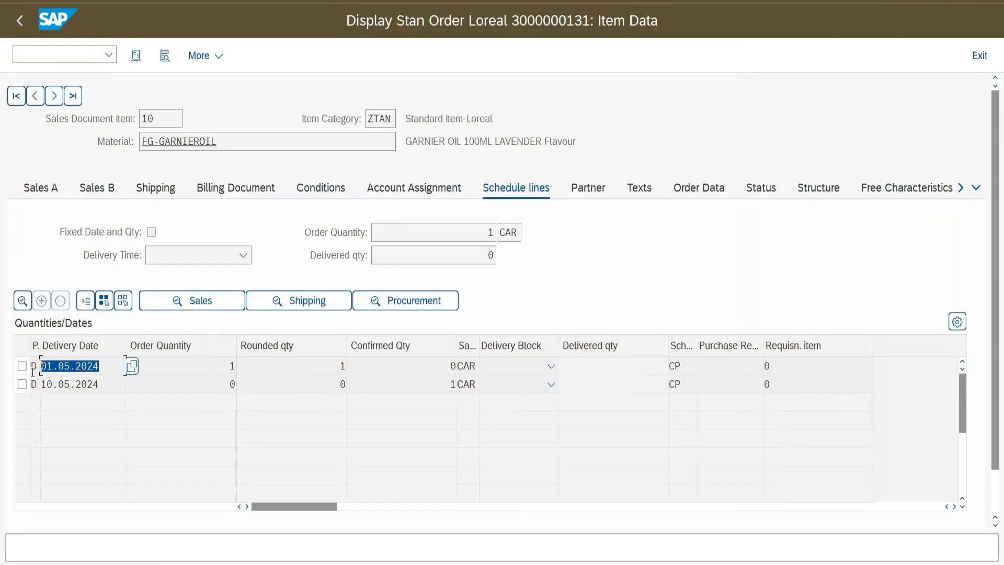
{"action": "left_click_drag", "start_coordinate": [425, 383], "coordinate": [482, 384]}
{"action": "left_click_drag", "start_coordinate": [110, 386], "coordinate": [29, 396]}
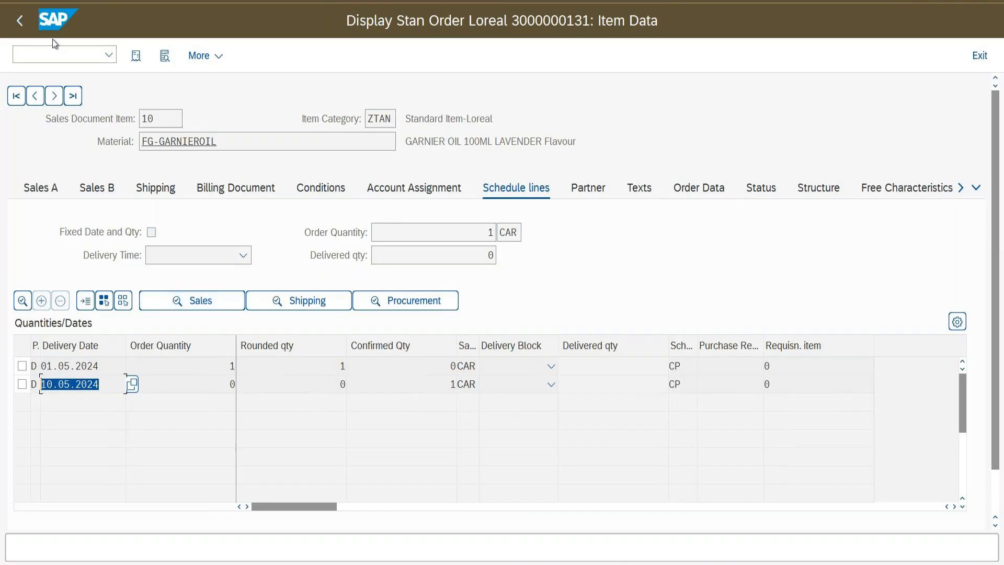
{"action": "left_click", "coordinate": [51, 55]}
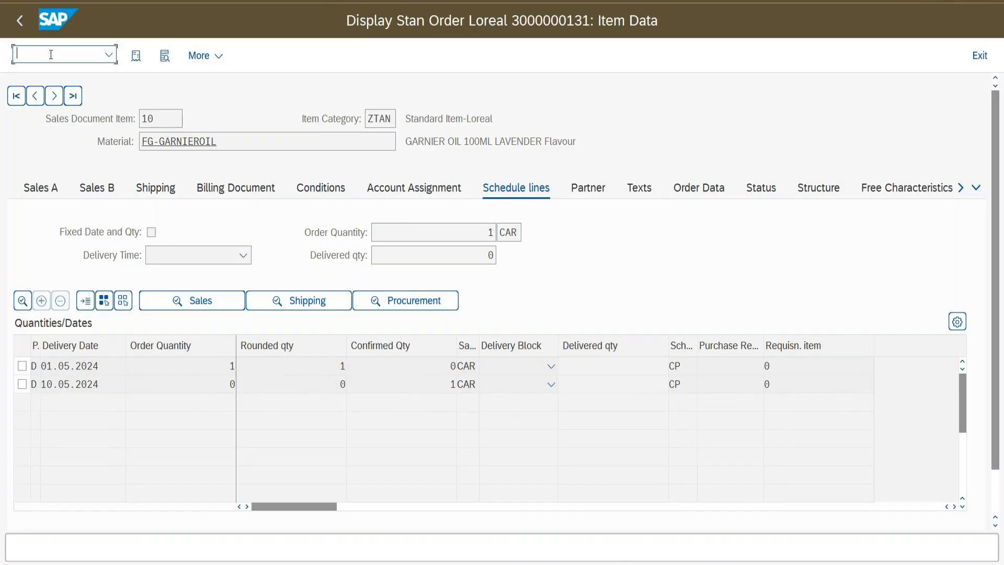
Create another ZORL order via /nva01, picking the sold-to customer from the search list and entering the customer reference
{"action": "type", "text": "/nva01"}
{"action": "key", "text": "Return"}
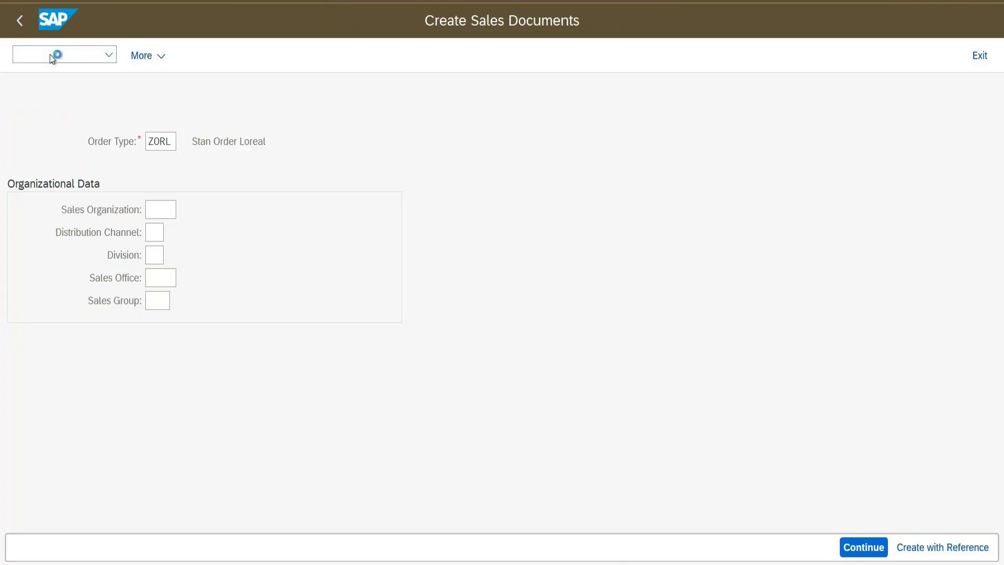
{"action": "key", "text": "Return"}
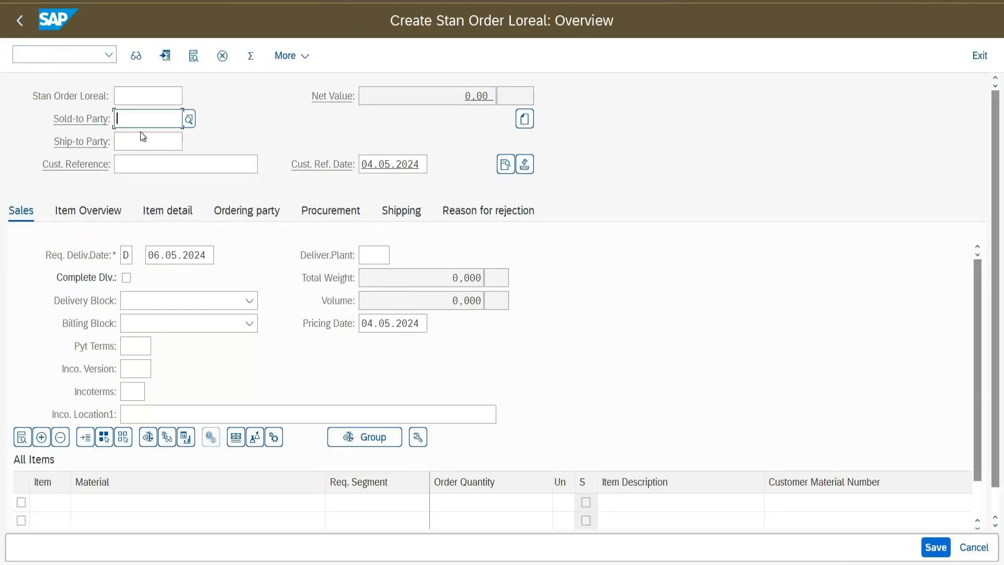
{"action": "type", "text": "132"}
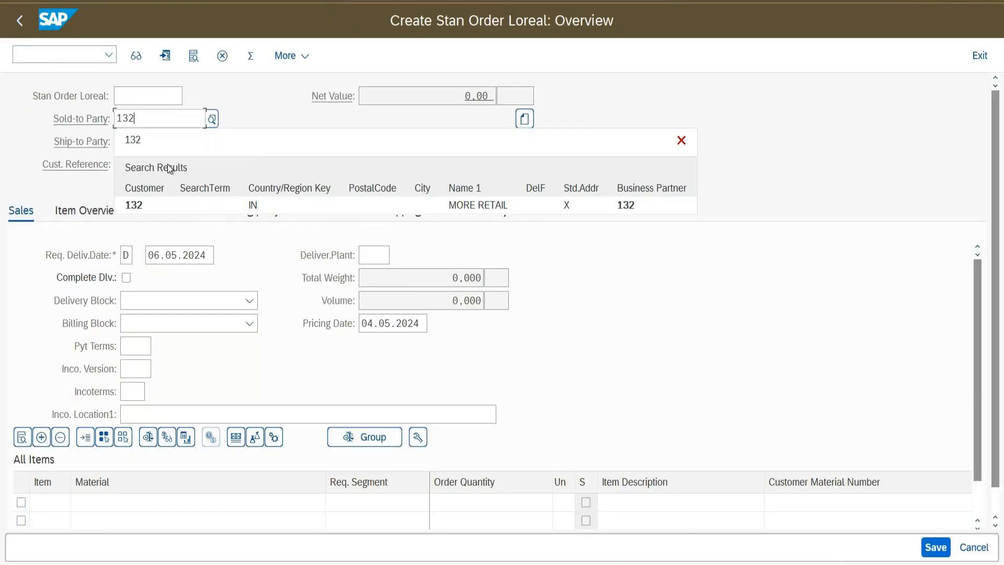
{"action": "left_click", "coordinate": [152, 206]}
{"action": "left_click", "coordinate": [161, 169]}
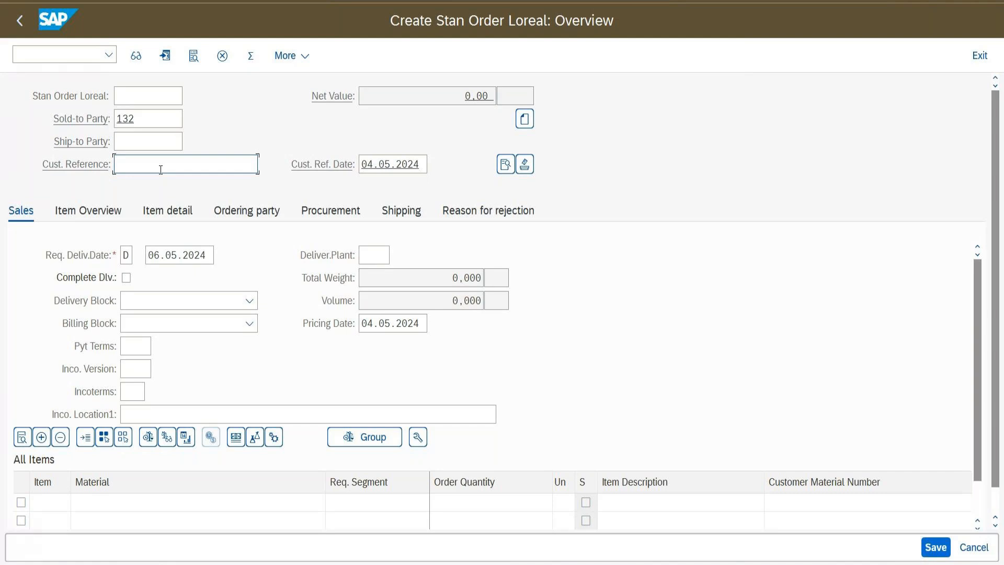
{"action": "type", "text": "132ddd"}
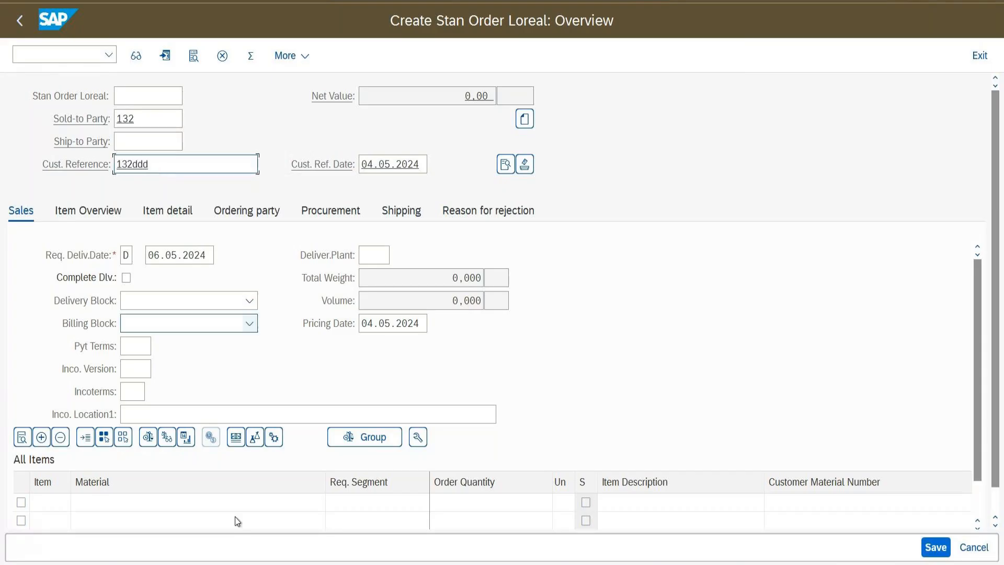
{"action": "left_click", "coordinate": [149, 503]}
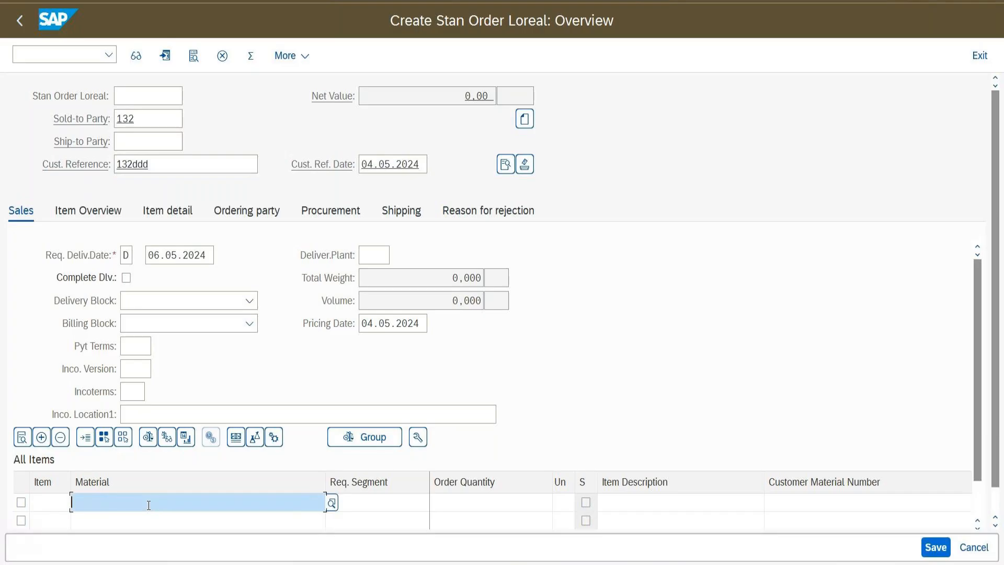
Enter FG-GARNIEROIL and FG-GARNIEROIL02 as the materials of the two item rows
{"action": "left_click", "coordinate": [149, 502]}
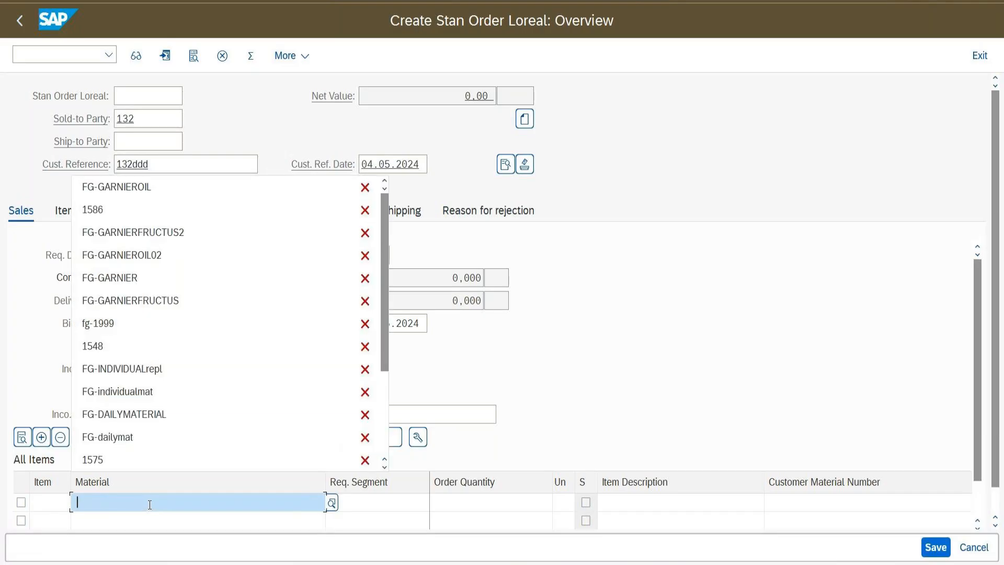
{"action": "left_click", "coordinate": [151, 189]}
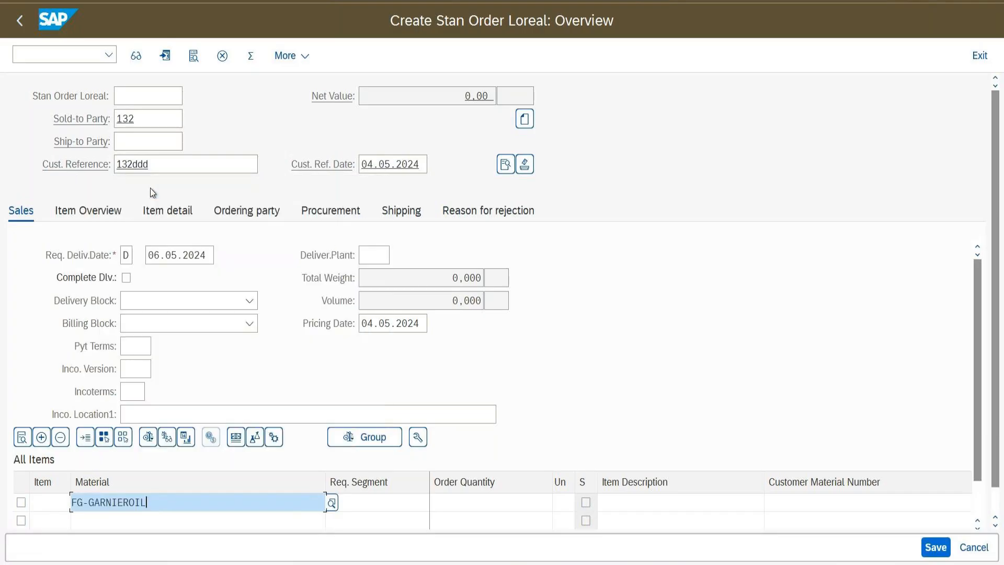
{"action": "left_click", "coordinate": [197, 522]}
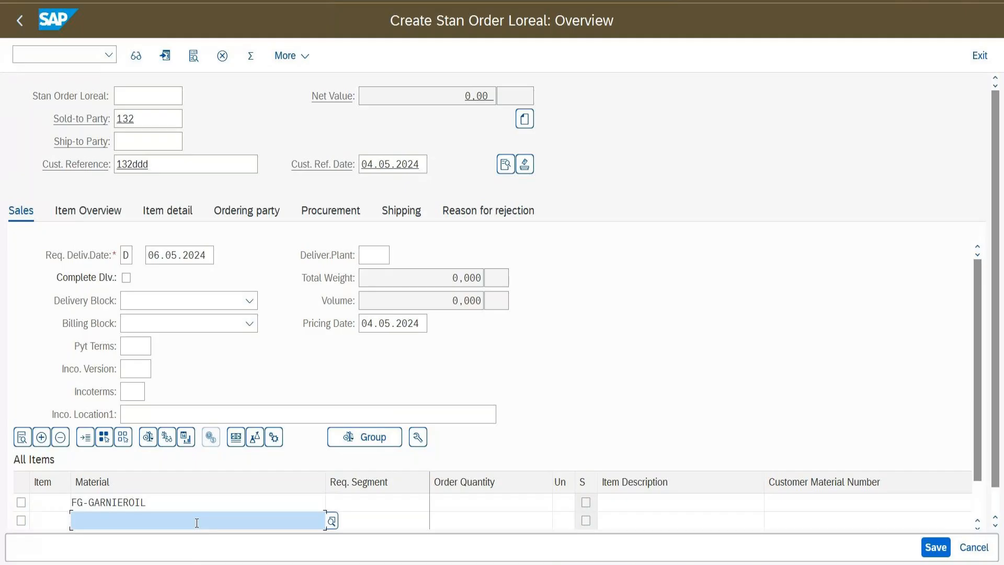
{"action": "type", "text": "fg"}
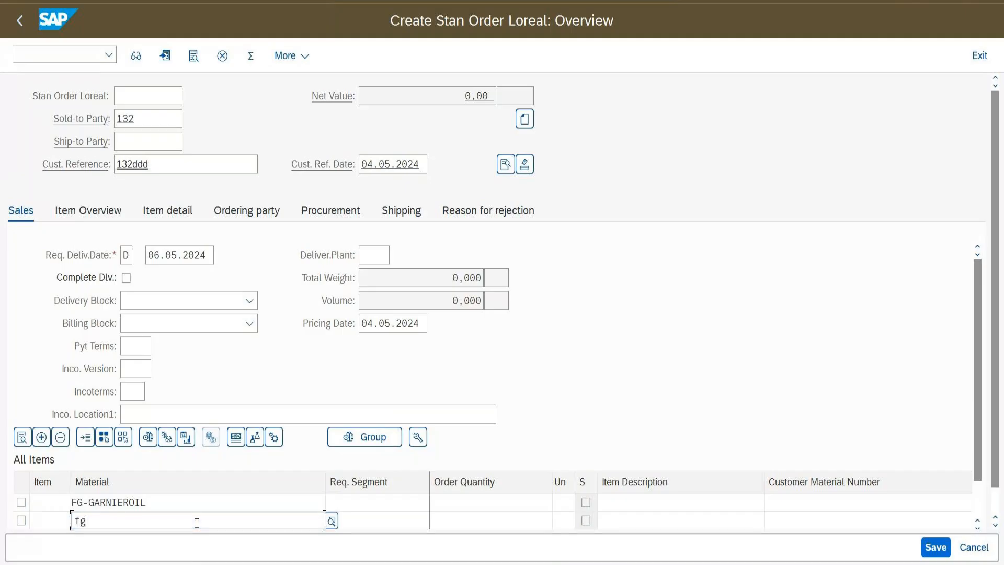
{"action": "type", "text": "-garnier"}
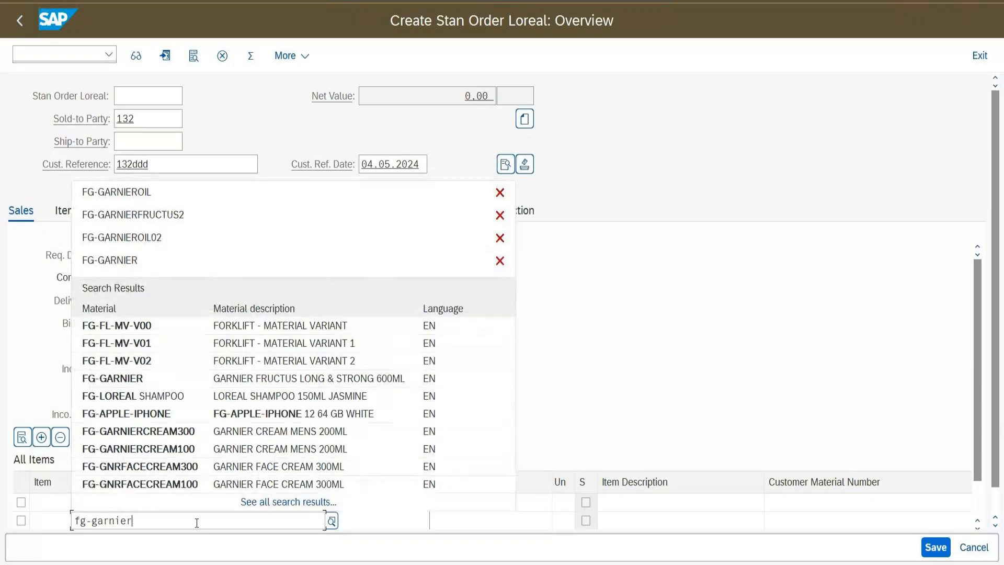
{"action": "left_click", "coordinate": [111, 376]}
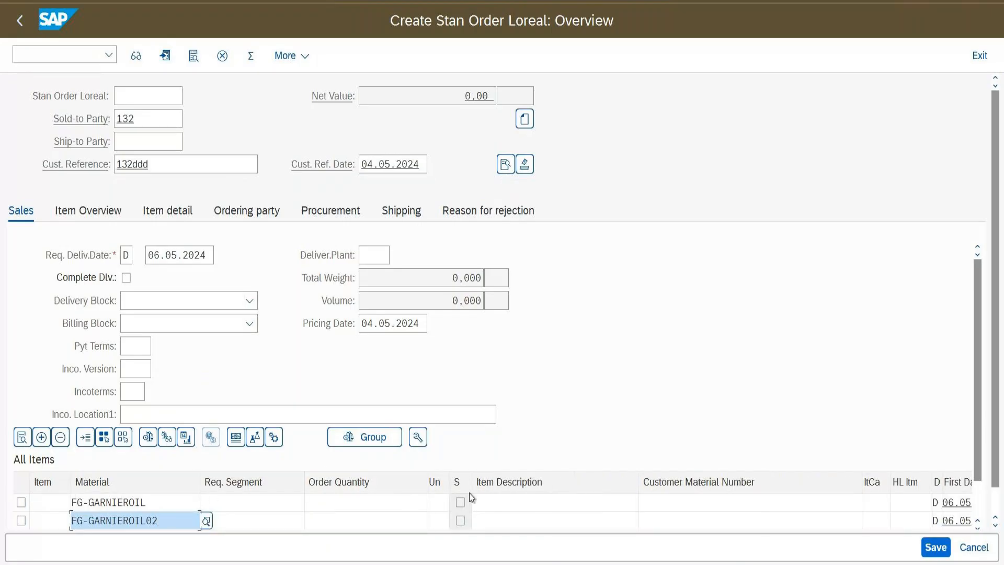
Give both items order quantity 1 in unit CAR and adjust the item table column widths
{"action": "left_click_drag", "start_coordinate": [470, 485], "coordinate": [489, 484]}
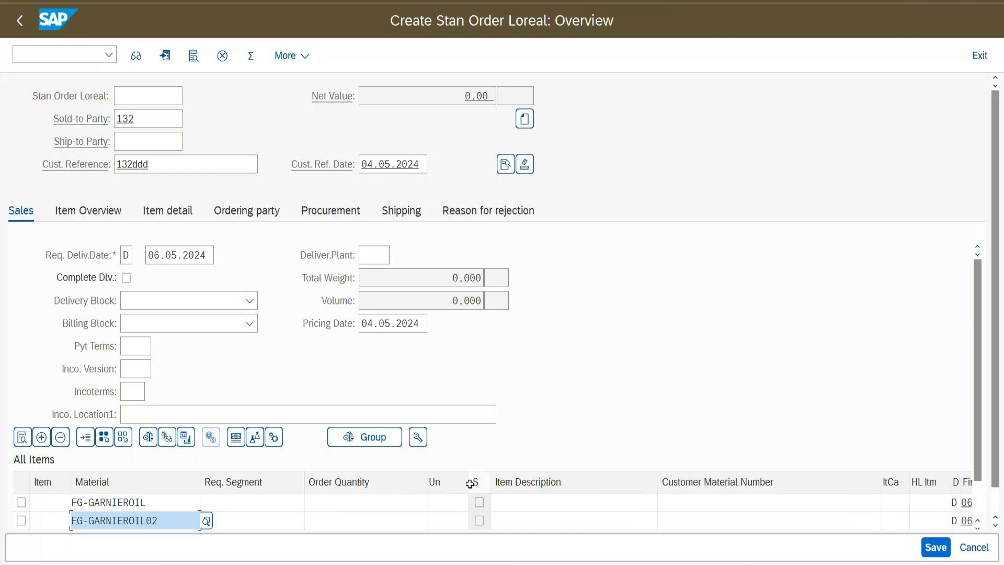
{"action": "left_click", "coordinate": [400, 503]}
{"action": "type", "text": "1"}
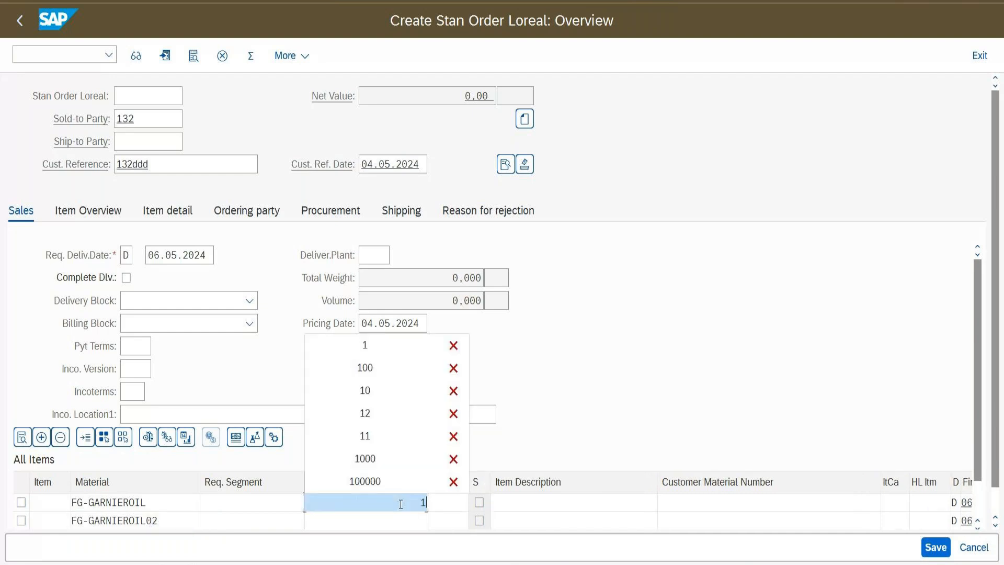
{"action": "left_click", "coordinate": [452, 502]}
{"action": "type", "text": "car"}
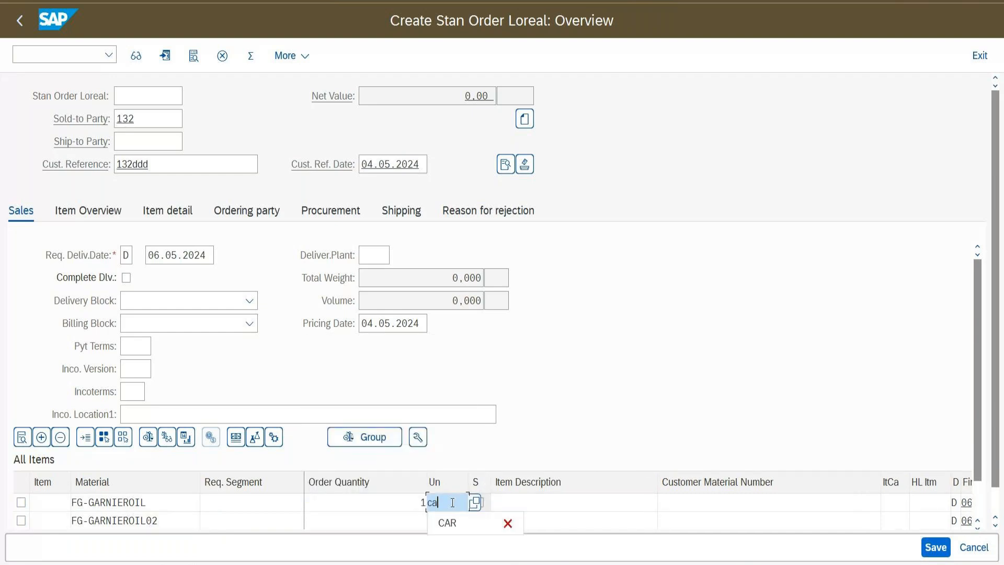
{"action": "left_click", "coordinate": [448, 523]}
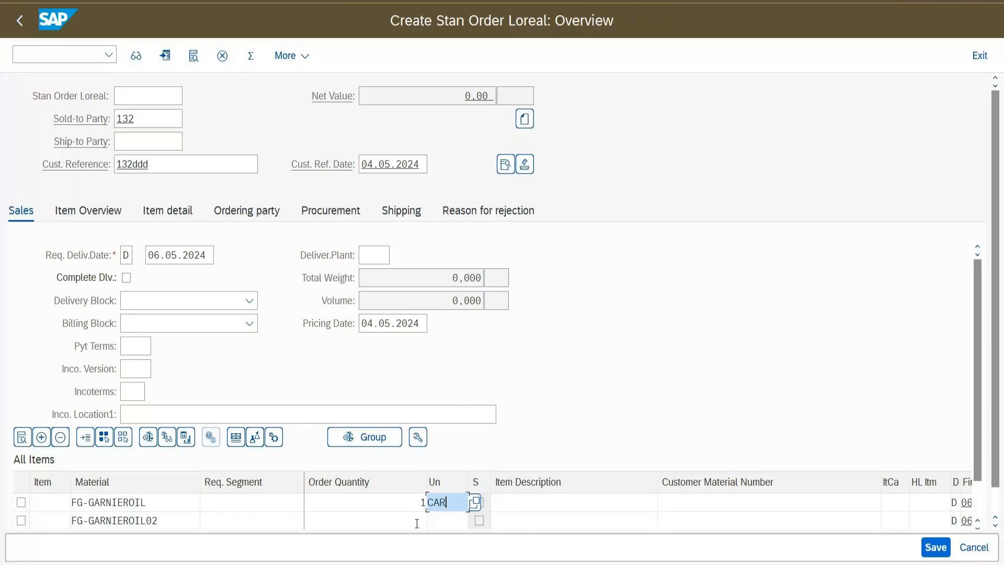
{"action": "left_click", "coordinate": [416, 523]}
{"action": "type", "text": "1"}
{"action": "left_click", "coordinate": [438, 521]}
{"action": "type", "text": "car"}
{"action": "left_click", "coordinate": [456, 536]}
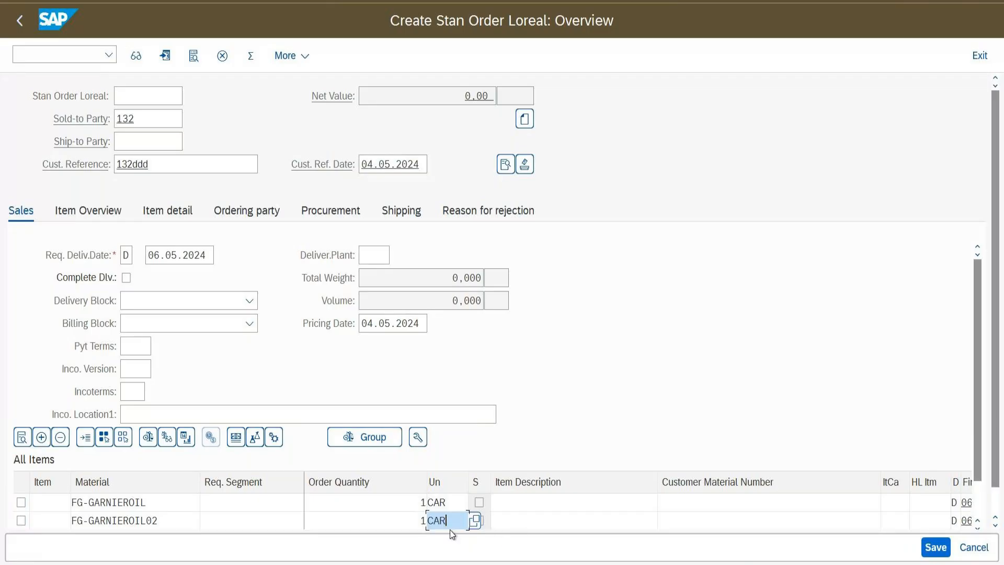
{"action": "left_click_drag", "start_coordinate": [466, 484], "coordinate": [455, 483]}
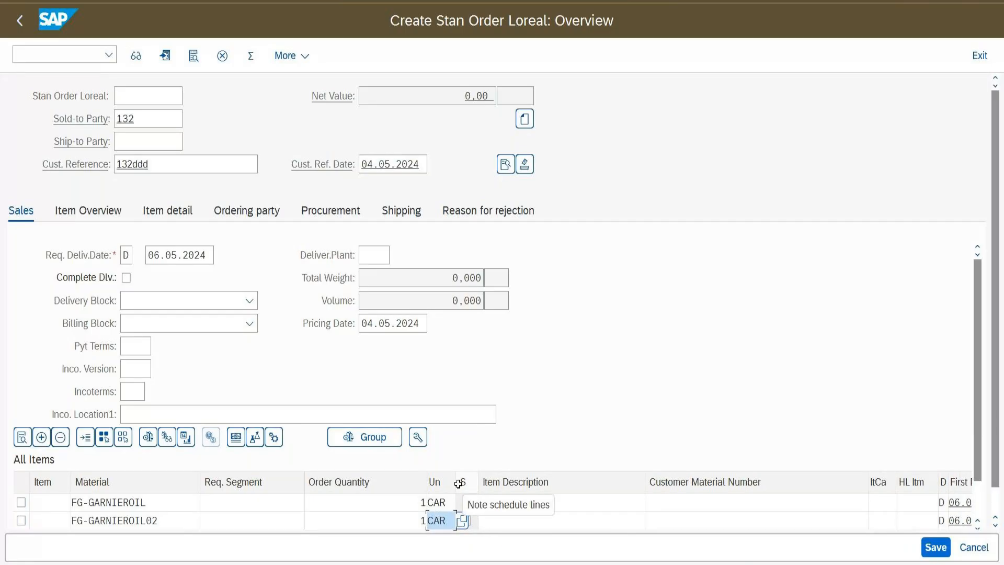
{"action": "left_click_drag", "start_coordinate": [645, 482], "coordinate": [557, 499]}
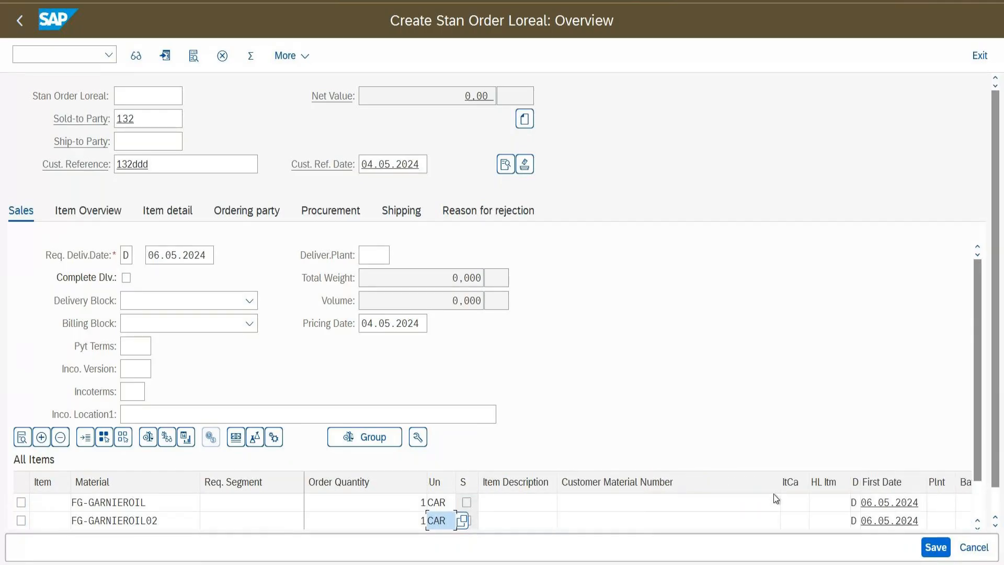
{"action": "left_click_drag", "start_coordinate": [781, 482], "coordinate": [686, 498]}
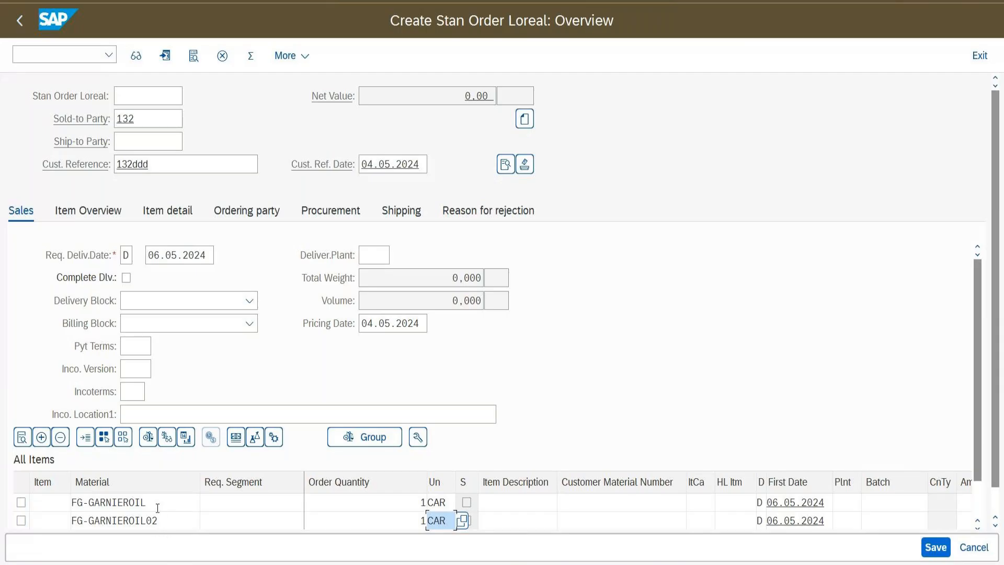
Check the two items at plant LORE and decline substituting FG-GARNIEROIL02 for FG-GARNIEROIL
{"action": "key", "text": "Return"}
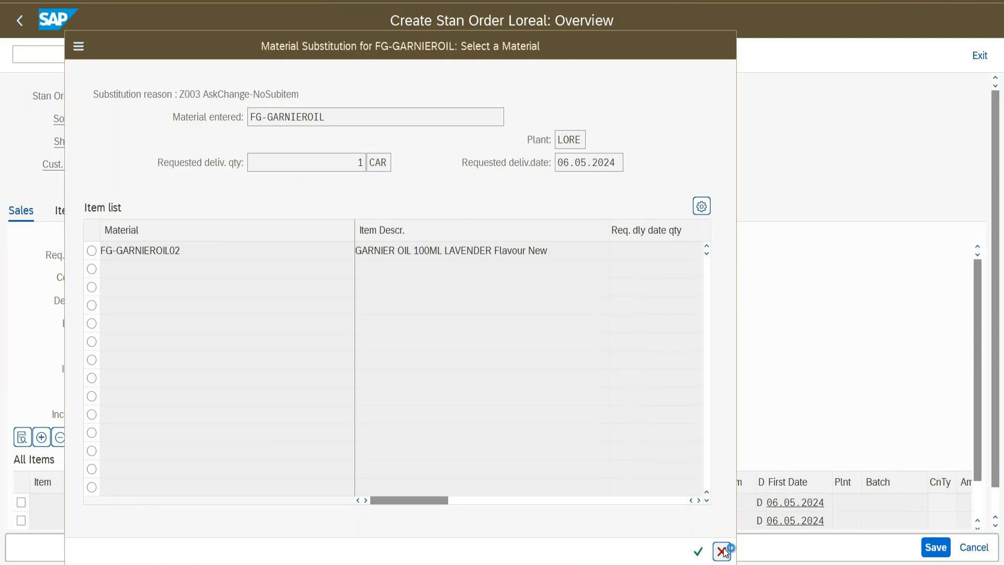
{"action": "left_click", "coordinate": [722, 551]}
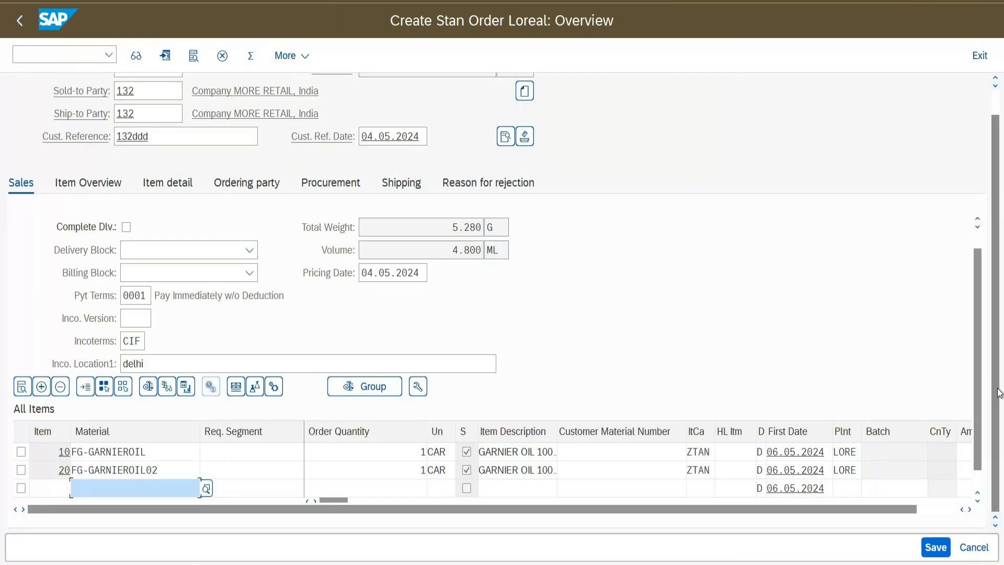
Change item 20's plant from LORE to 1710, leaving item 10 at LORE
{"action": "scroll", "coordinate": [997, 345], "scroll_direction": "up", "scroll_amount": 1}
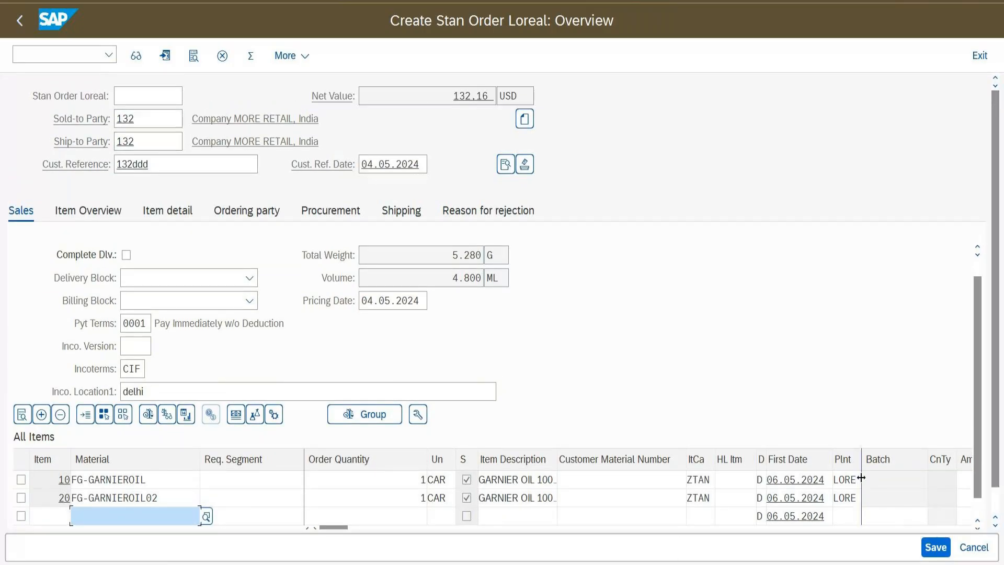
{"action": "left_click_drag", "start_coordinate": [861, 478], "coordinate": [874, 477]}
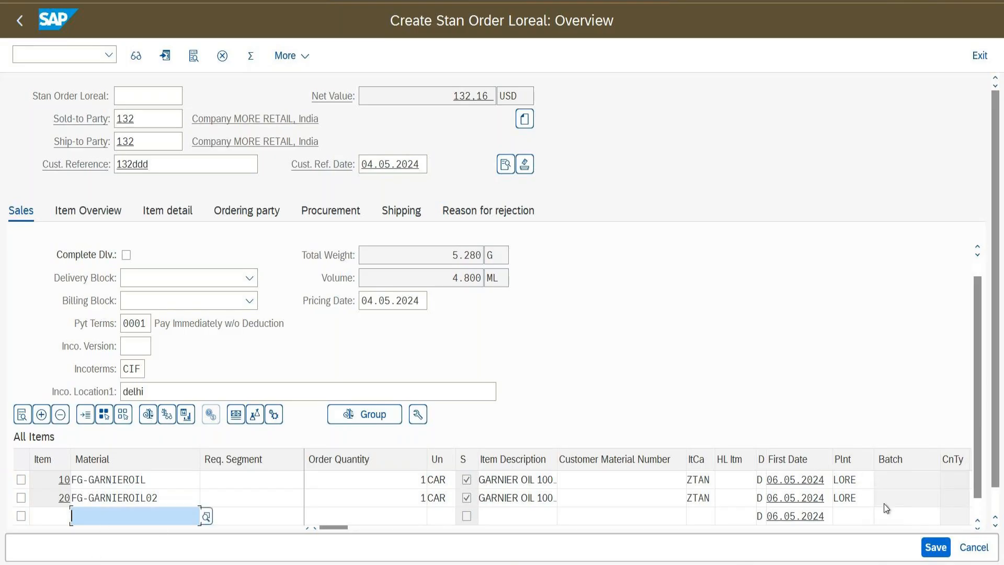
{"action": "left_click_drag", "start_coordinate": [856, 503], "coordinate": [831, 505]}
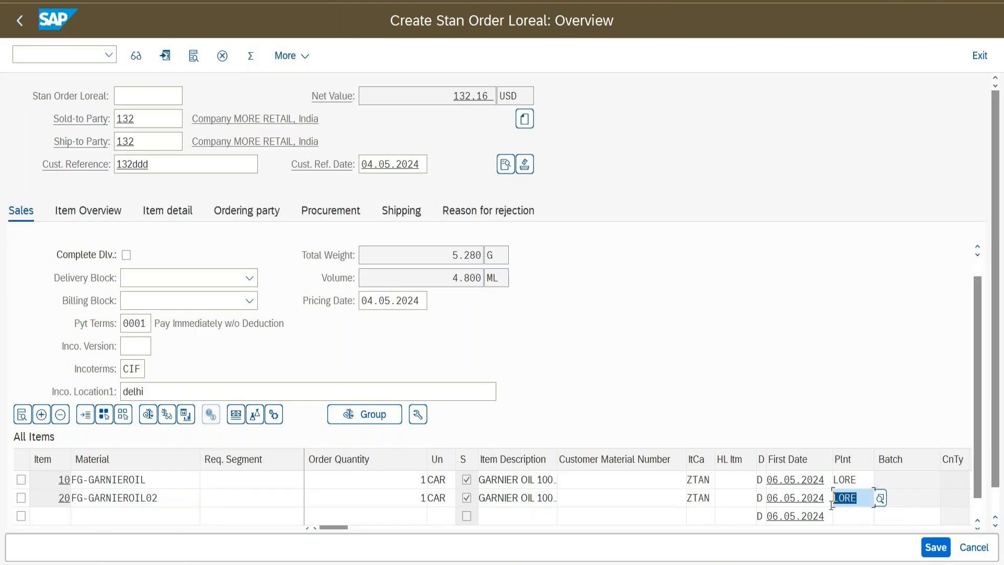
{"action": "type", "text": "1710"}
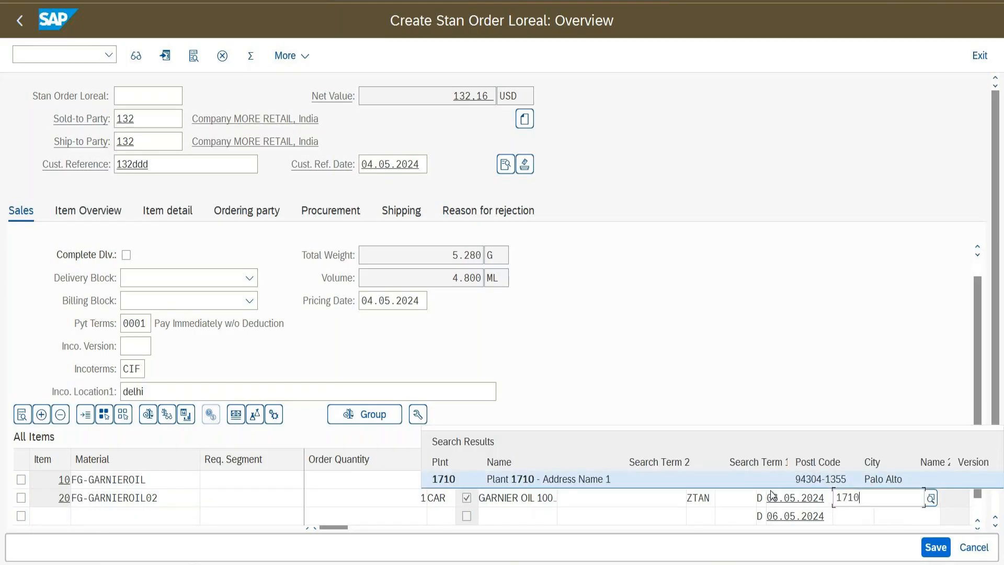
{"action": "key", "text": "Return"}
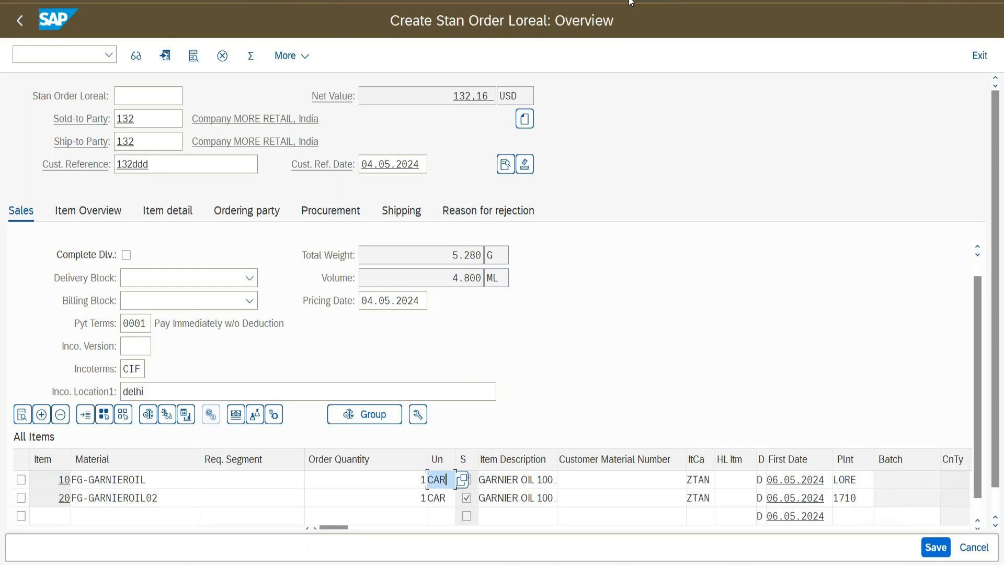
Minimize the Create Stan Order Loreal window so the Windows desktop shows
{"action": "left_click", "coordinate": [630, 3]}
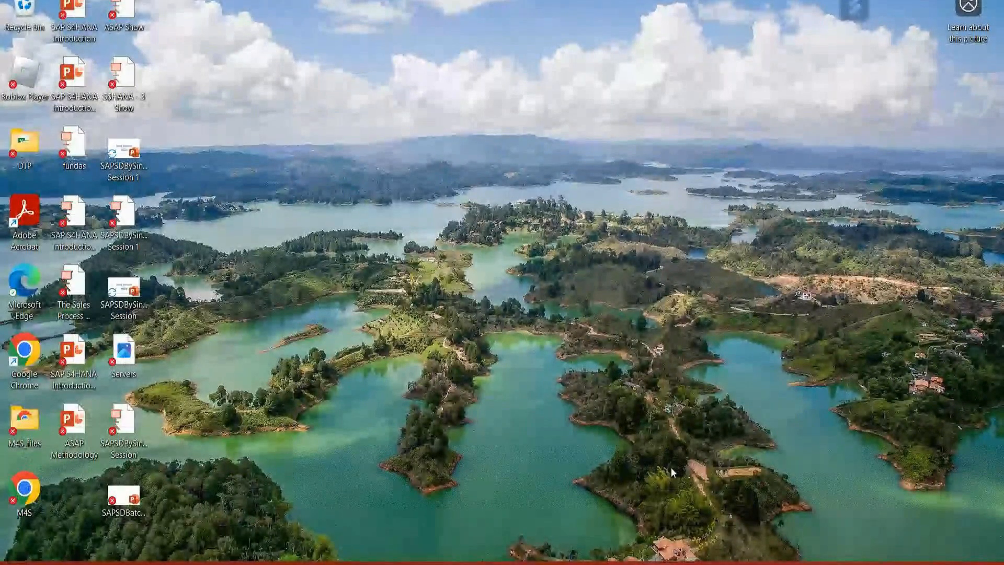